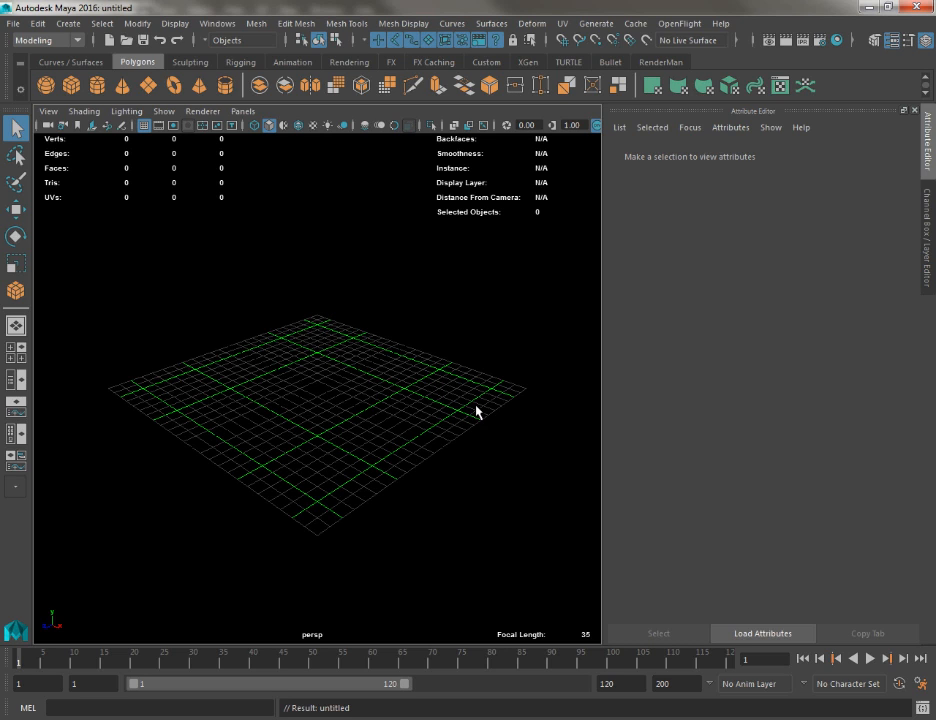
# Cycle the viewport background to the blue gradient and switch to the front view
pyautogui.hotkey('alt', 'b')
pyautogui.hotkey('alt', 'b')
pyautogui.hotkey('alt', 'b')
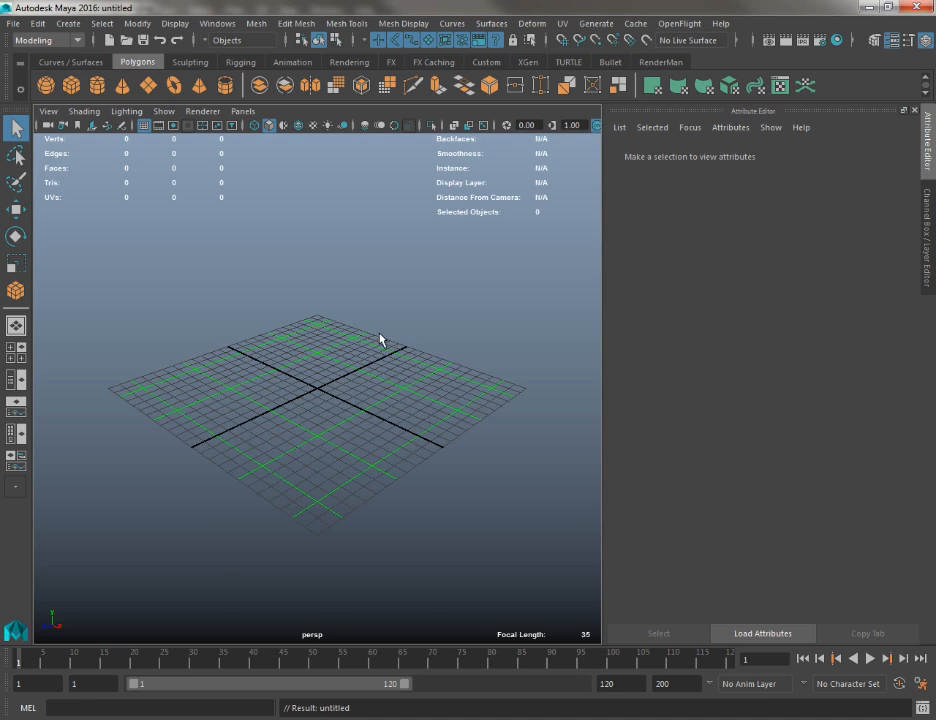
pyautogui.press('space')
pyautogui.moveTo(380, 335); pyautogui.dragTo(378, 353)
pyautogui.keyDown('alt'); pyautogui.moveTo(344, 371); pyautogui.dragTo(356, 549, button='middle'); pyautogui.keyUp('alt')
pyautogui.keyDown('alt'); pyautogui.moveTo(357, 550); pyautogui.dragTo(311, 467, button='right'); pyautogui.keyUp('alt')
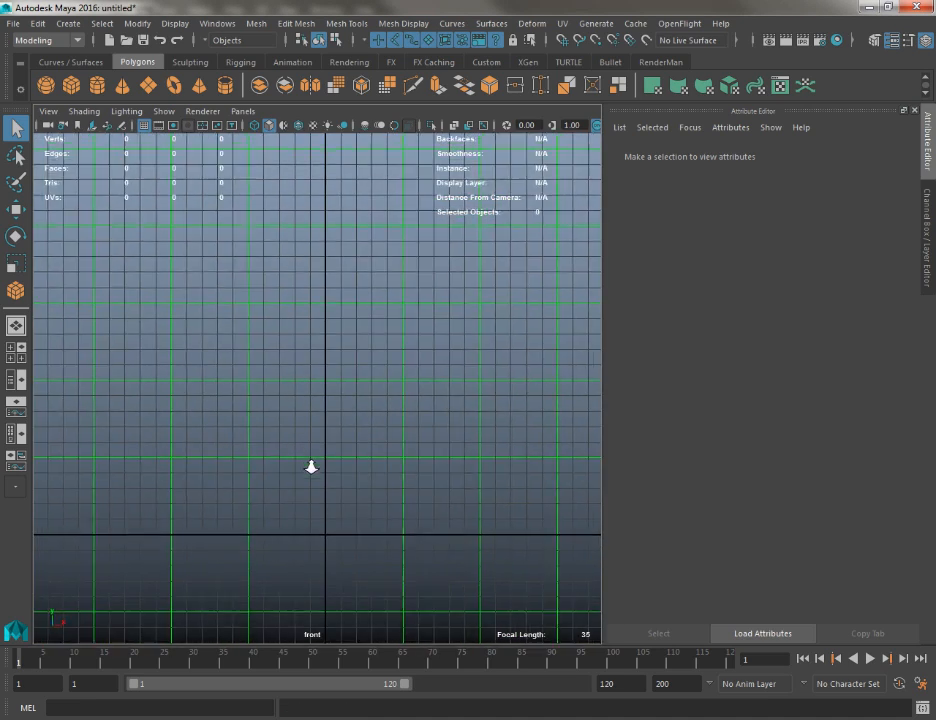
pyautogui.keyDown('alt'); pyautogui.moveTo(311, 467); pyautogui.dragTo(234, 435, button='middle'); pyautogui.keyUp('alt')
# Start a CV curve near the origin with four control vertices bending outward along +X and then upward
pyautogui.click(68, 23)
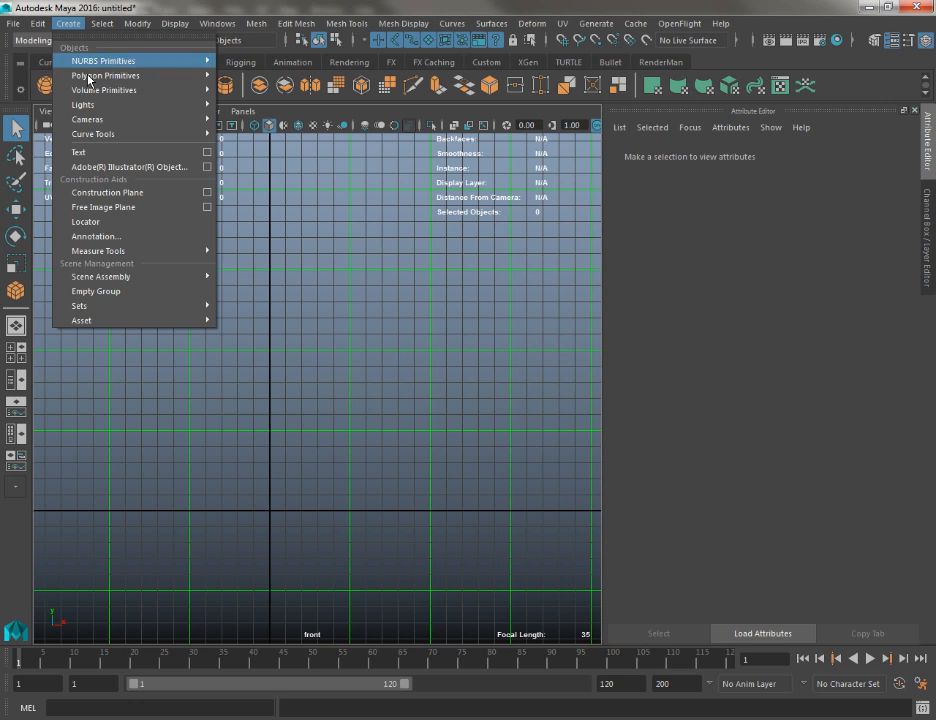
pyautogui.moveTo(99, 133)
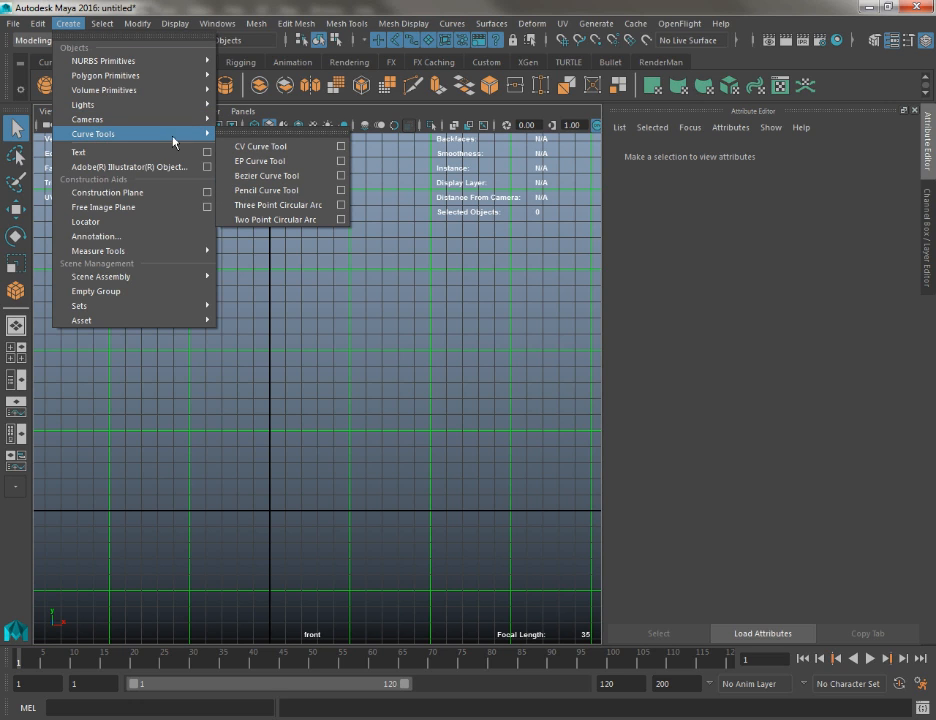
pyautogui.click(260, 147)
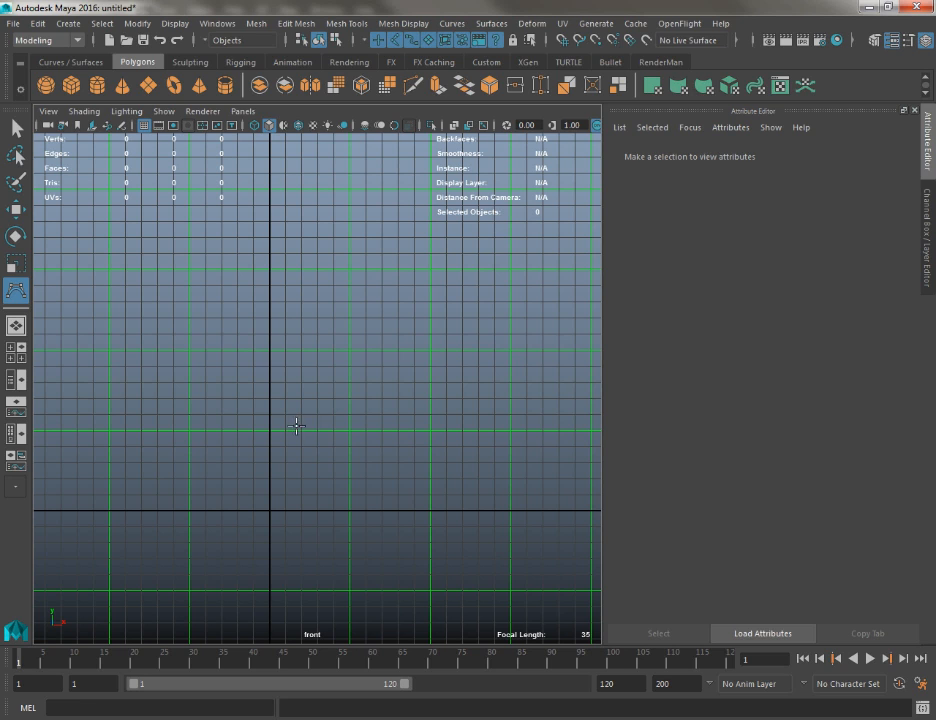
pyautogui.click(270, 507)
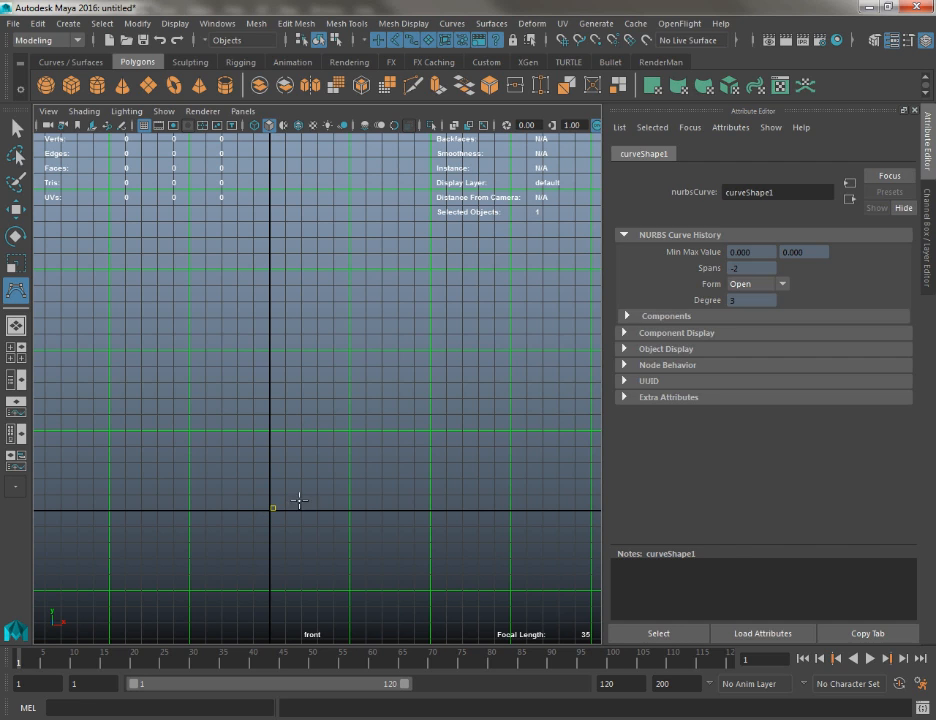
pyautogui.click(349, 485)
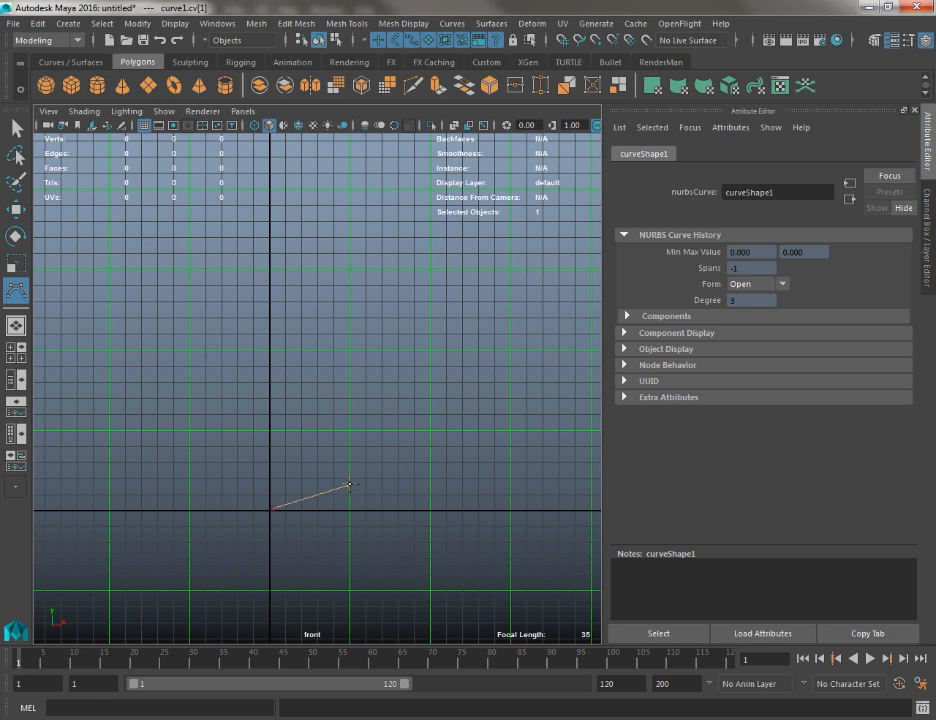
pyautogui.click(398, 406)
pyautogui.click(368, 343)
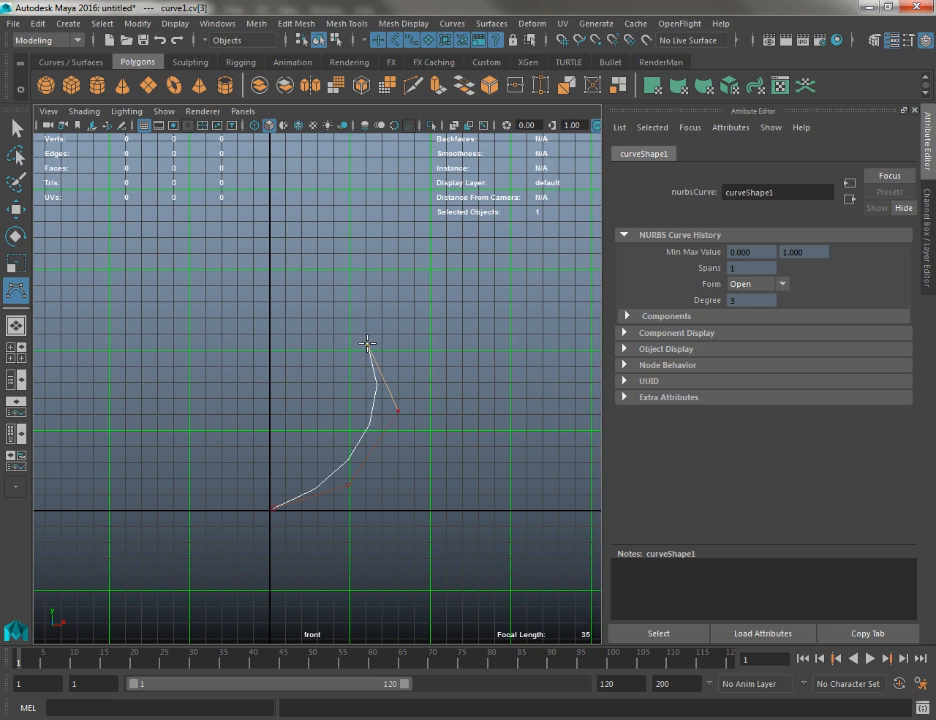
# Cycle the front view's background back to the blue gradient and hide the grid
pyautogui.keyDown('alt'); pyautogui.moveTo(364, 352); pyautogui.dragTo(446, 449, button='right'); pyautogui.keyUp('alt')
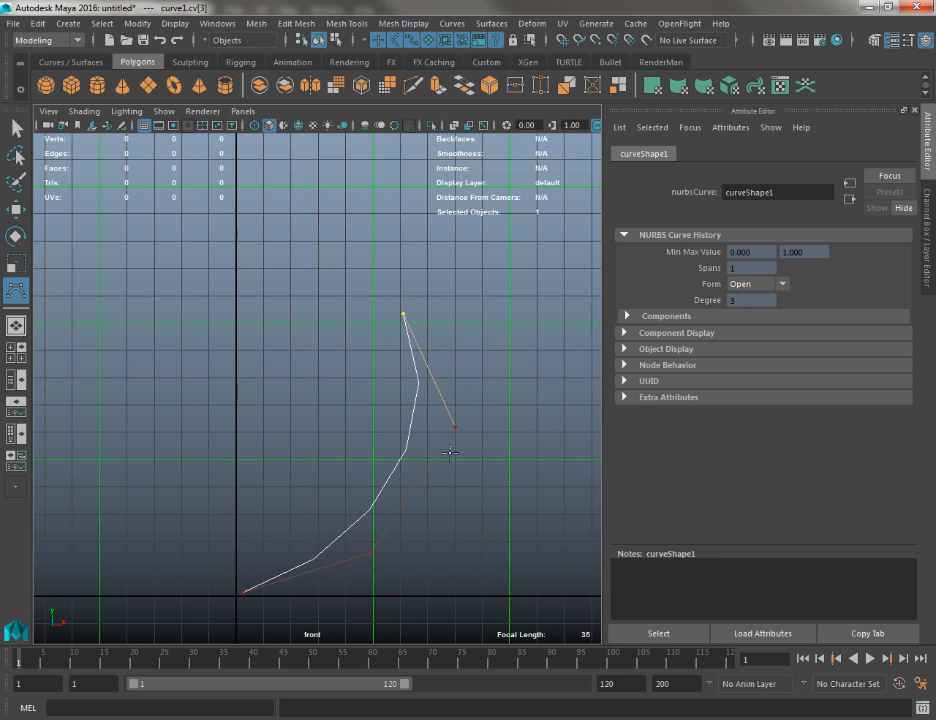
pyautogui.hotkey('alt', 'b')
pyautogui.keyDown('alt'); pyautogui.moveTo(428, 450); pyautogui.dragTo(395, 362, button='middle'); pyautogui.keyUp('alt')
pyautogui.hotkey('alt', 'b')
pyautogui.hotkey('alt', 'b')
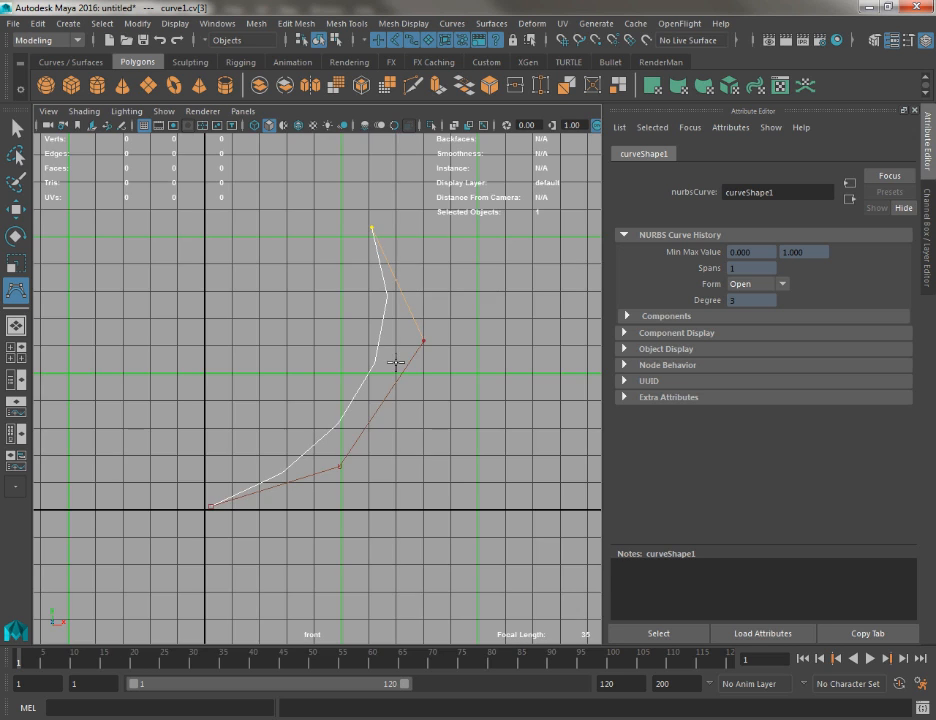
pyautogui.hotkey('alt', 'b')
pyautogui.keyDown('alt'); pyautogui.moveTo(395, 362); pyautogui.dragTo(415, 385, button='right'); pyautogui.keyUp('alt')
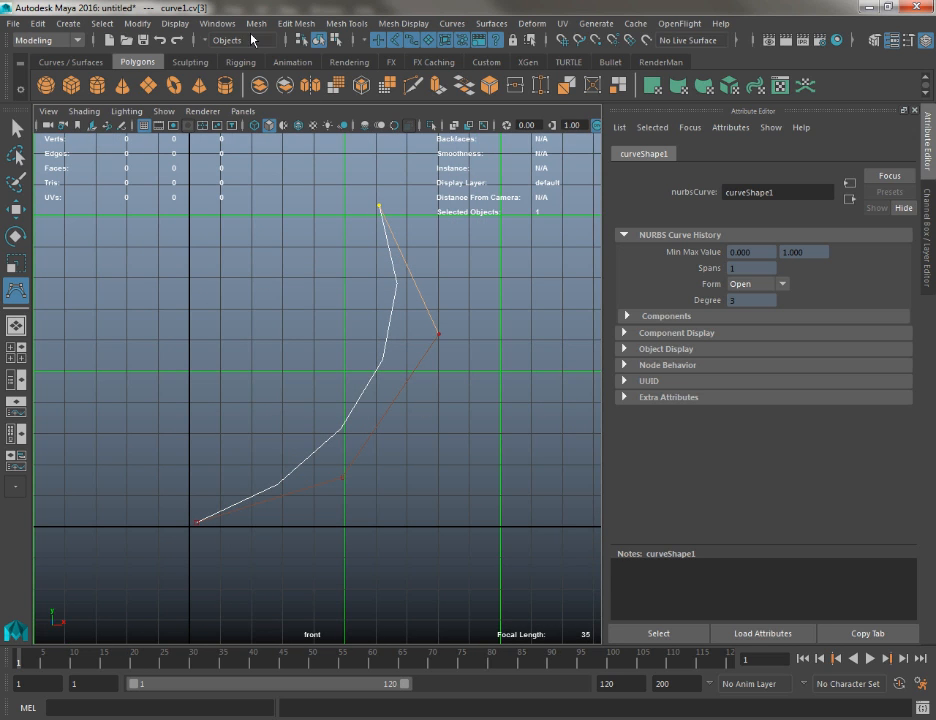
pyautogui.click(146, 127)
pyautogui.keyDown('alt'); pyautogui.moveTo(508, 403); pyautogui.dragTo(468, 362, button='right'); pyautogui.keyUp('alt')
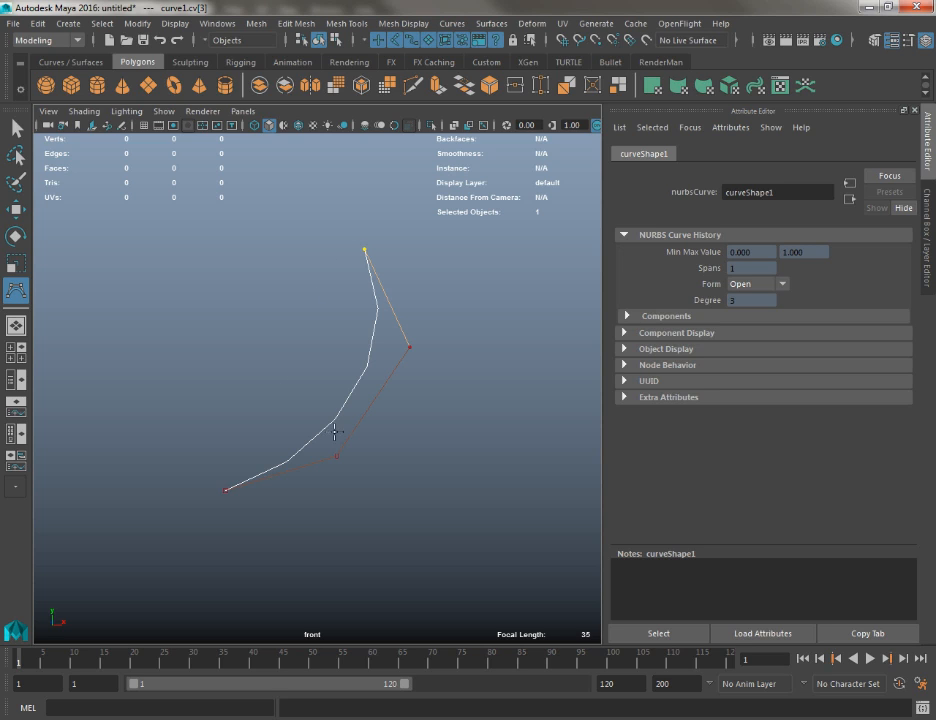
pyautogui.keyDown('alt'); pyautogui.moveTo(352, 440); pyautogui.dragTo(334, 450, button='middle'); pyautogui.keyUp('alt')
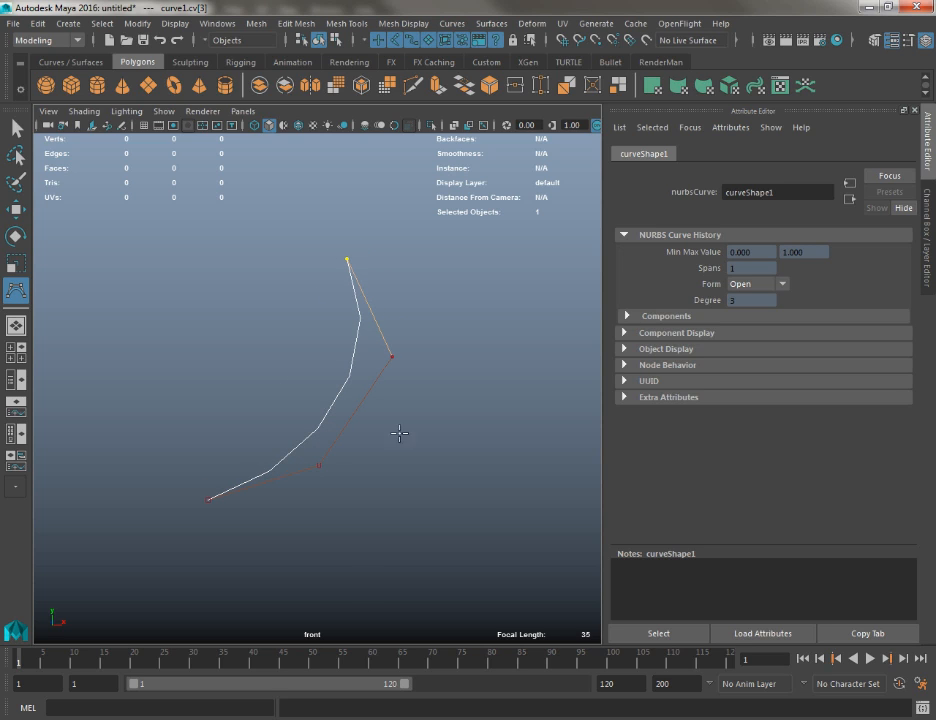
# Extend the CV curve with three more control vertices that arch over and back down
pyautogui.click(403, 226)
pyautogui.keyDown('alt'); pyautogui.moveTo(405, 232); pyautogui.dragTo(295, 305, button='middle'); pyautogui.keyUp('alt')
pyautogui.click(373, 338)
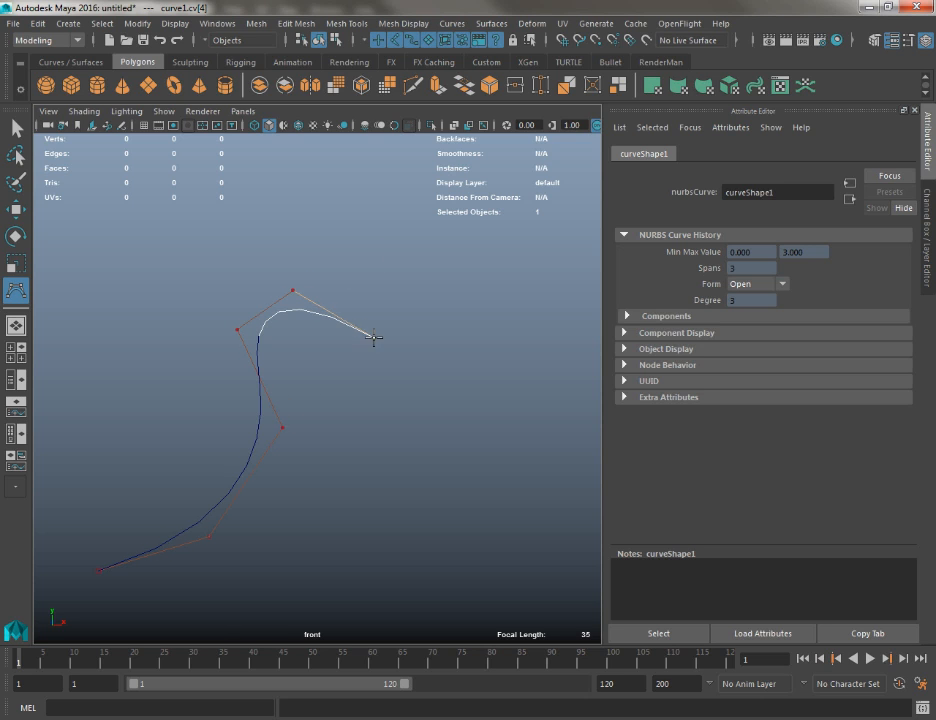
pyautogui.click(383, 460)
# Examine up close how the control vertices shape the curve's arch
pyautogui.keyDown('alt'); pyautogui.moveTo(378, 478); pyautogui.dragTo(366, 458, button='middle'); pyautogui.keyUp('alt')
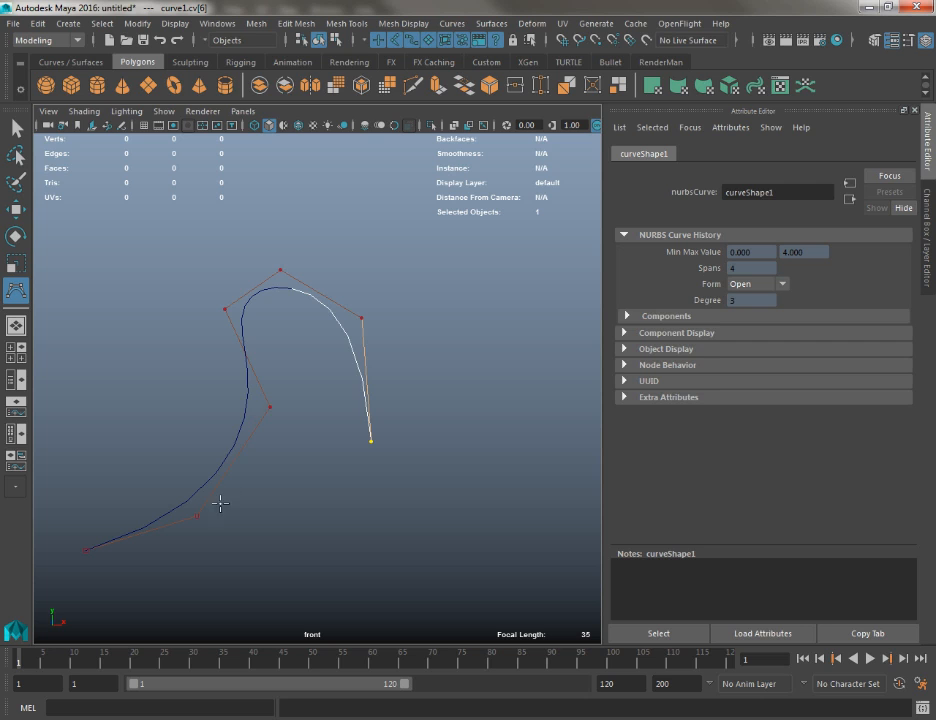
pyautogui.keyDown('alt'); pyautogui.moveTo(220, 504); pyautogui.dragTo(288, 393, button='middle'); pyautogui.keyUp('alt')
pyautogui.keyDown('alt'); pyautogui.moveTo(467, 428); pyautogui.dragTo(386, 535, button='middle'); pyautogui.keyUp('alt')
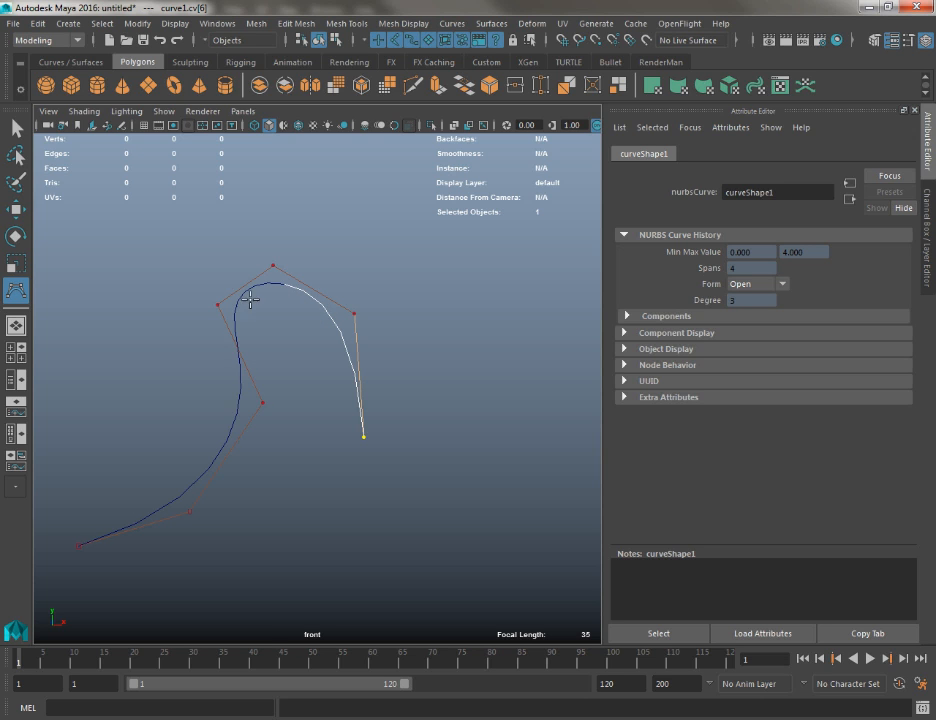
pyautogui.keyDown('alt'); pyautogui.moveTo(247, 292); pyautogui.dragTo(420, 438, button='right'); pyautogui.keyUp('alt')
pyautogui.keyDown('alt'); pyautogui.moveTo(350, 382); pyautogui.dragTo(448, 528, button='middle'); pyautogui.keyUp('alt')
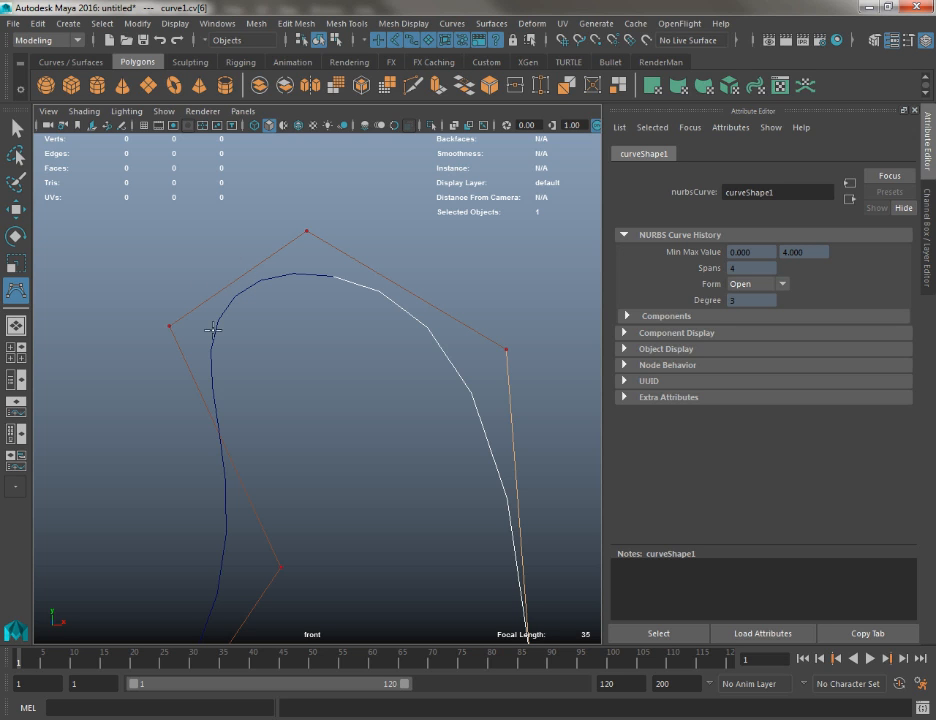
pyautogui.keyDown('alt'); pyautogui.moveTo(213, 330); pyautogui.dragTo(262, 226, button='right'); pyautogui.keyUp('alt')
pyautogui.keyDown('alt'); pyautogui.moveTo(251, 221); pyautogui.dragTo(131, 88, button='middle'); pyautogui.keyUp('alt')
# Continue the CV curve through a small loop beside the arch, ending with a bend that rises on its far side
pyautogui.click(402, 358)
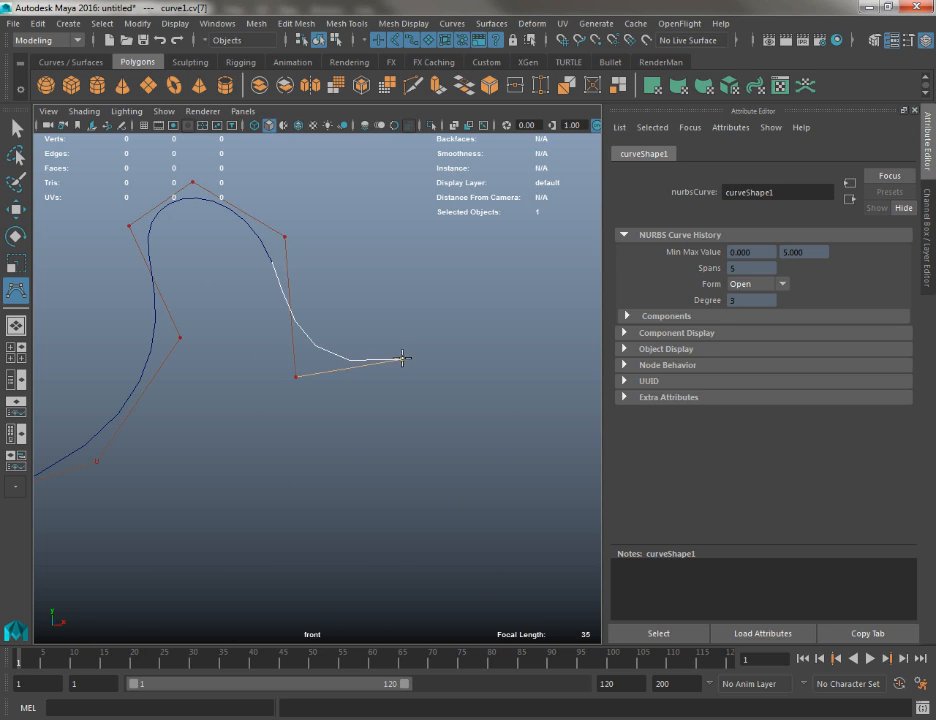
pyautogui.click(434, 299)
pyautogui.click(378, 290)
pyautogui.click(376, 350)
pyautogui.click(420, 384)
pyautogui.click(468, 372)
pyautogui.click(495, 278)
pyautogui.click(459, 210)
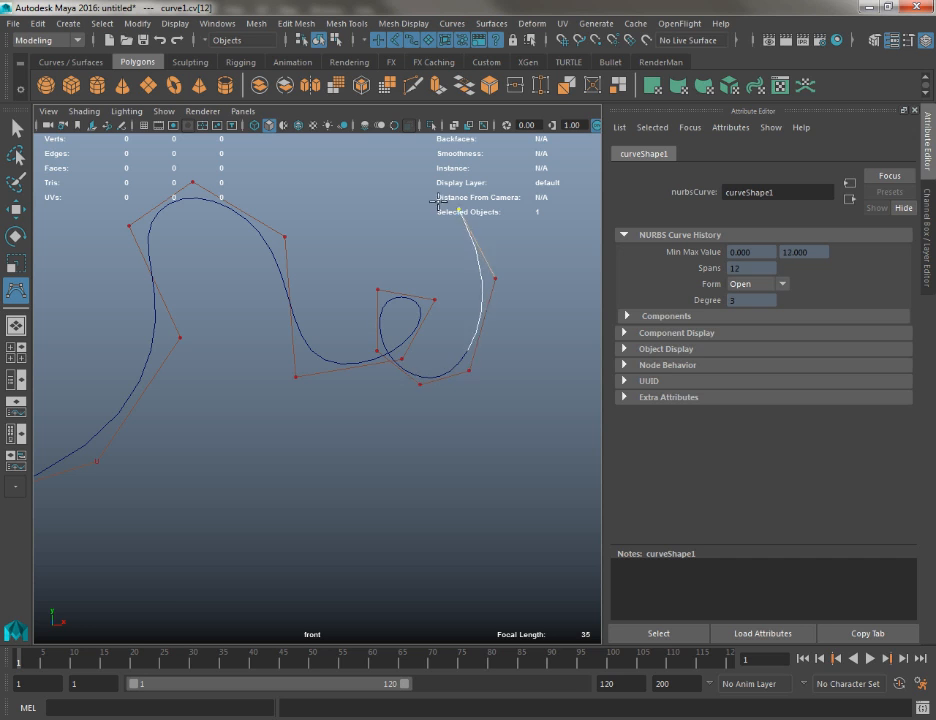
# Carry the curve back above the arch, around a wide flat oval, and down across itself
pyautogui.click(386, 193)
pyautogui.keyDown('alt'); pyautogui.moveTo(405, 280); pyautogui.dragTo(485, 418, button='middle'); pyautogui.keyUp('alt')
pyautogui.click(270, 273)
pyautogui.click(162, 254)
pyautogui.click(206, 188)
pyautogui.click(363, 168)
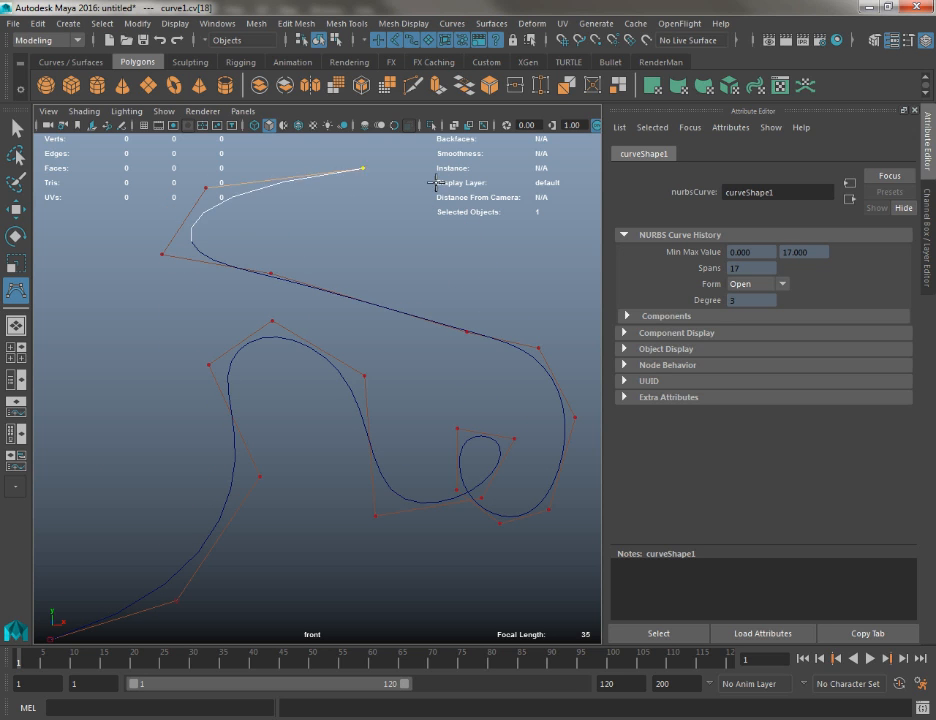
pyautogui.click(514, 243)
pyautogui.keyDown('alt'); pyautogui.moveTo(472, 324); pyautogui.dragTo(499, 350, button='middle'); pyautogui.keyUp('alt')
pyautogui.click(120, 387)
pyautogui.keyDown('alt'); pyautogui.moveTo(293, 238); pyautogui.dragTo(313, 224, button='middle'); pyautogui.keyUp('alt')
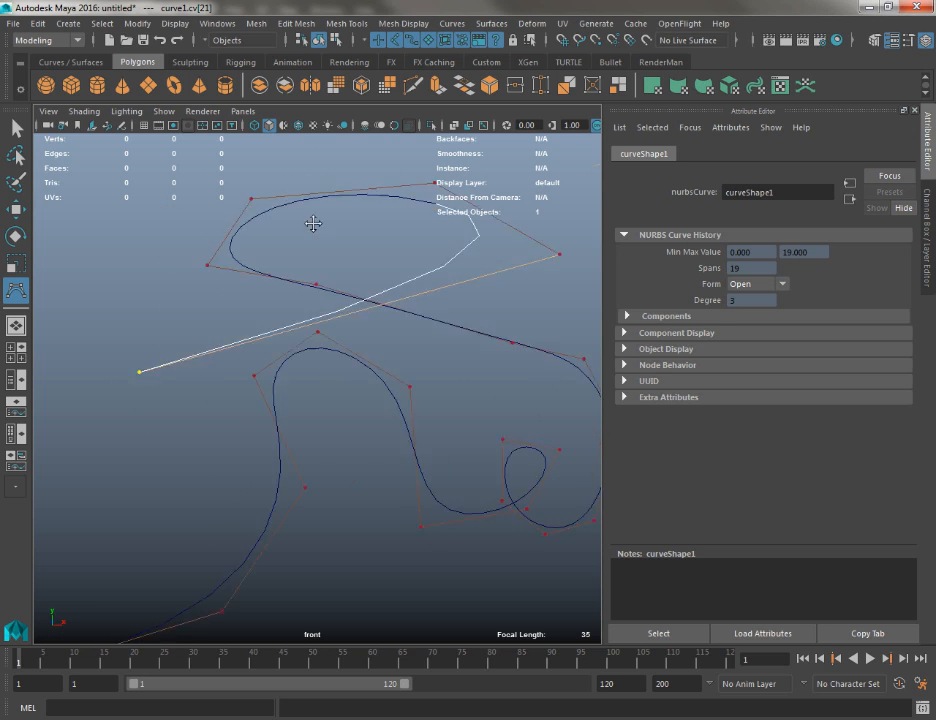
# Add control vertices forming a large loop around the curve's starting point, ending up beyond its outer side
pyautogui.keyDown('alt'); pyautogui.moveTo(237, 291); pyautogui.dragTo(439, 123, button='middle'); pyautogui.keyUp('alt')
pyautogui.click(205, 324)
pyautogui.click(127, 478)
pyautogui.click(403, 595)
pyautogui.click(587, 479)
pyautogui.click(509, 359)
pyautogui.click(376, 338)
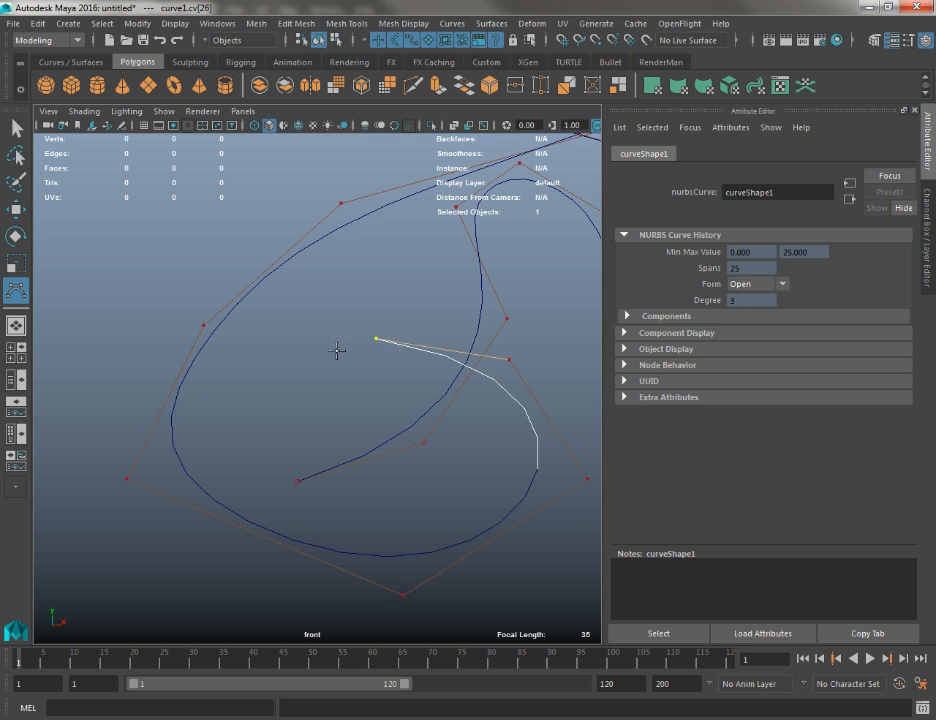
pyautogui.click(307, 351)
pyautogui.click(164, 225)
# Add a second small loop and a long sweep over the top of the shape, and finish the CV curve
pyautogui.scroll(-2, 178, 255)
pyautogui.keyDown('alt'); pyautogui.moveTo(351, 321); pyautogui.dragTo(211, 480, button='middle'); pyautogui.keyUp('alt')
pyautogui.scroll(-2, 254, 407)
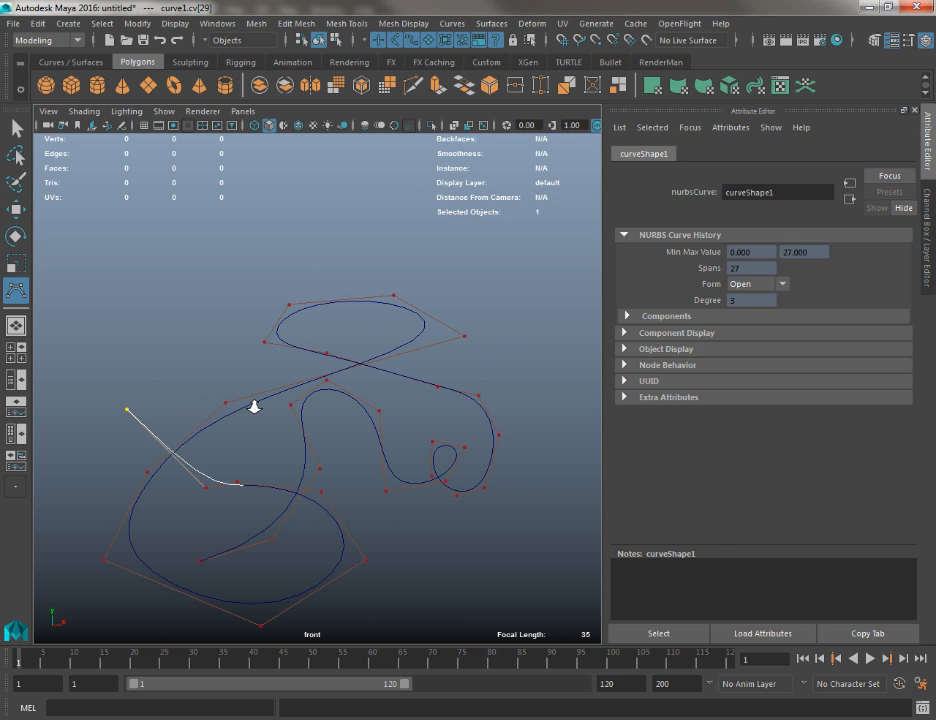
pyautogui.click(221, 331)
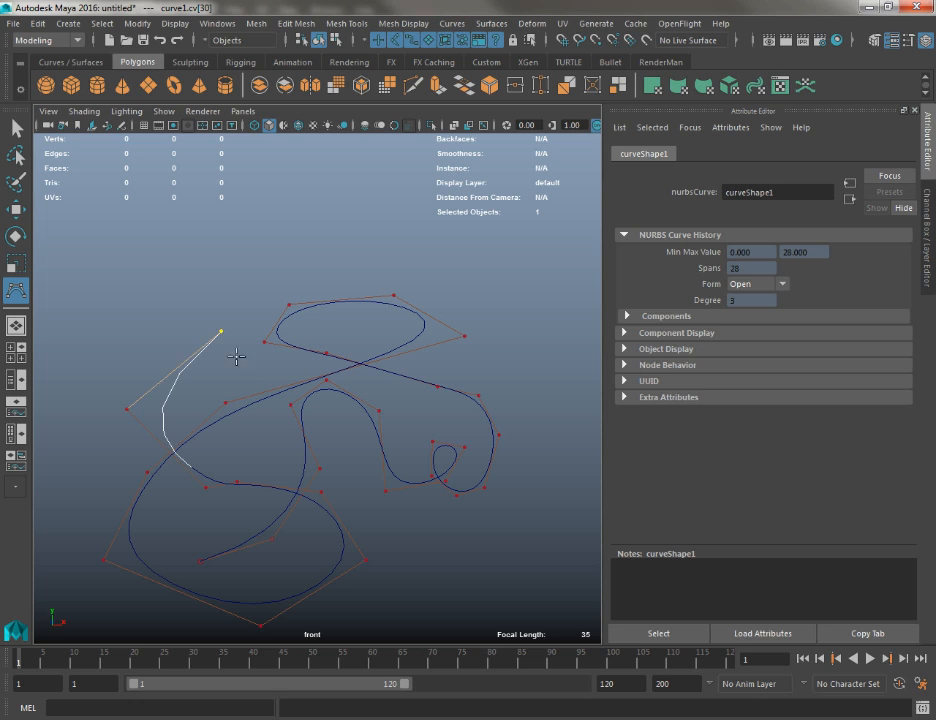
pyautogui.click(240, 376)
pyautogui.click(172, 370)
pyautogui.click(190, 281)
pyautogui.click(310, 188)
pyautogui.click(466, 170)
pyautogui.keyDown('alt'); pyautogui.moveTo(489, 175); pyautogui.dragTo(428, 267, button='middle'); pyautogui.keyUp('alt')
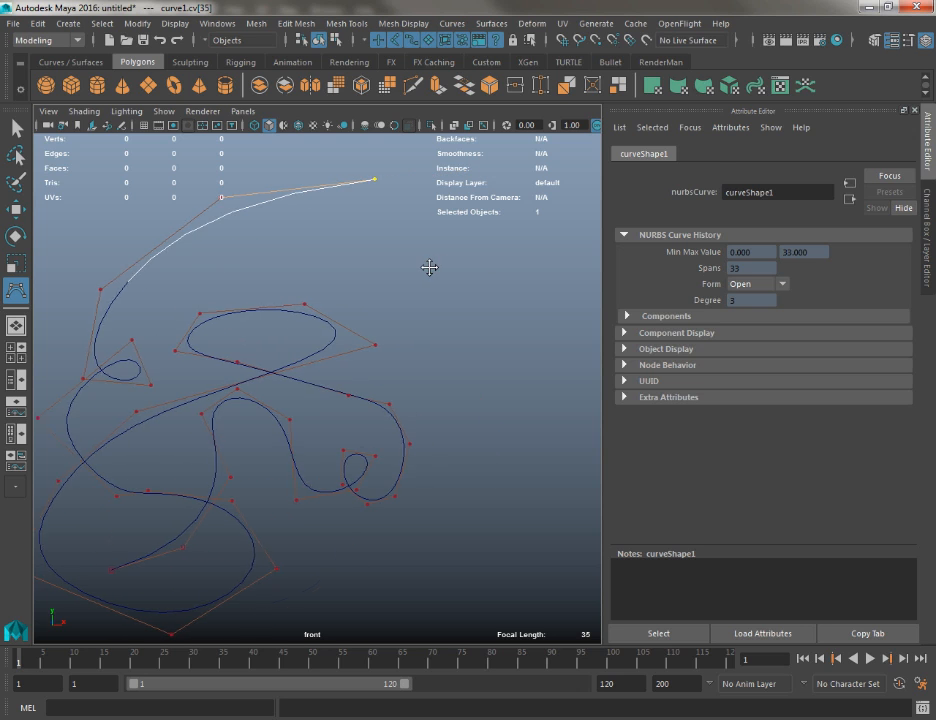
pyautogui.press('Return')
pyautogui.keyDown('alt'); pyautogui.moveTo(301, 360); pyautogui.dragTo(409, 346, button='middle'); pyautogui.keyUp('alt')
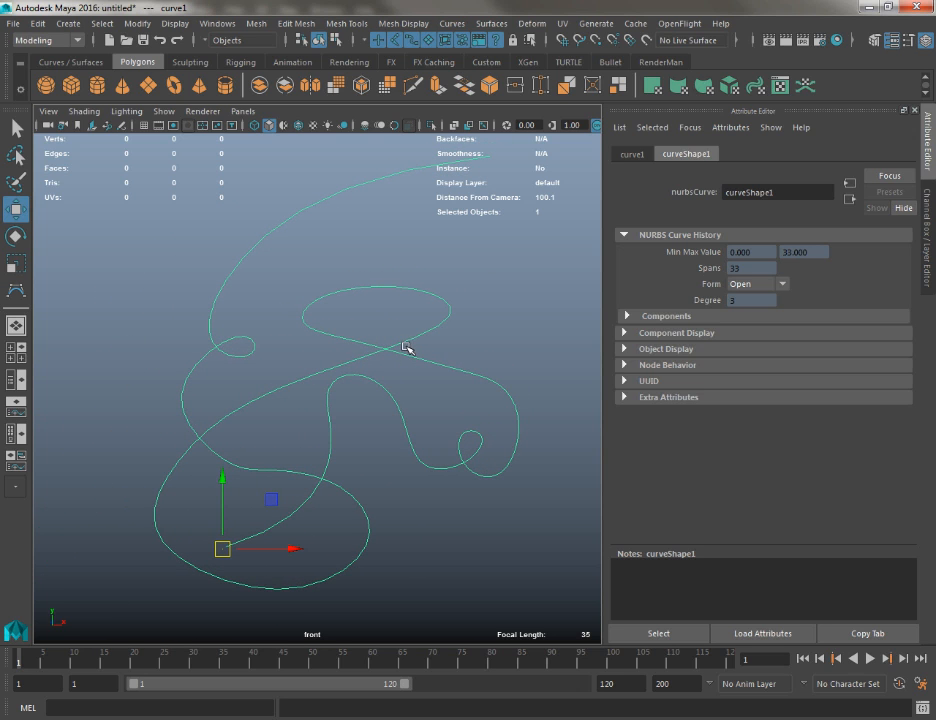
# Show the finished curve's control vertices and move those shaping the upper oval and the arch's peak
pyautogui.moveTo(405, 350); pyautogui.dragTo(332, 336, button='right')
pyautogui.moveTo(397, 250); pyautogui.dragTo(546, 349)
pyautogui.moveTo(490, 323); pyautogui.dragTo(463, 337)
pyautogui.moveTo(319, 352); pyautogui.dragTo(387, 402)
pyautogui.moveTo(352, 365); pyautogui.dragTo(377, 371)
# Scale down the control vertices around the small loop beside the arch, then return to object mode and deselect the curve
pyautogui.moveTo(411, 416); pyautogui.dragTo(503, 479)
pyautogui.press('r')
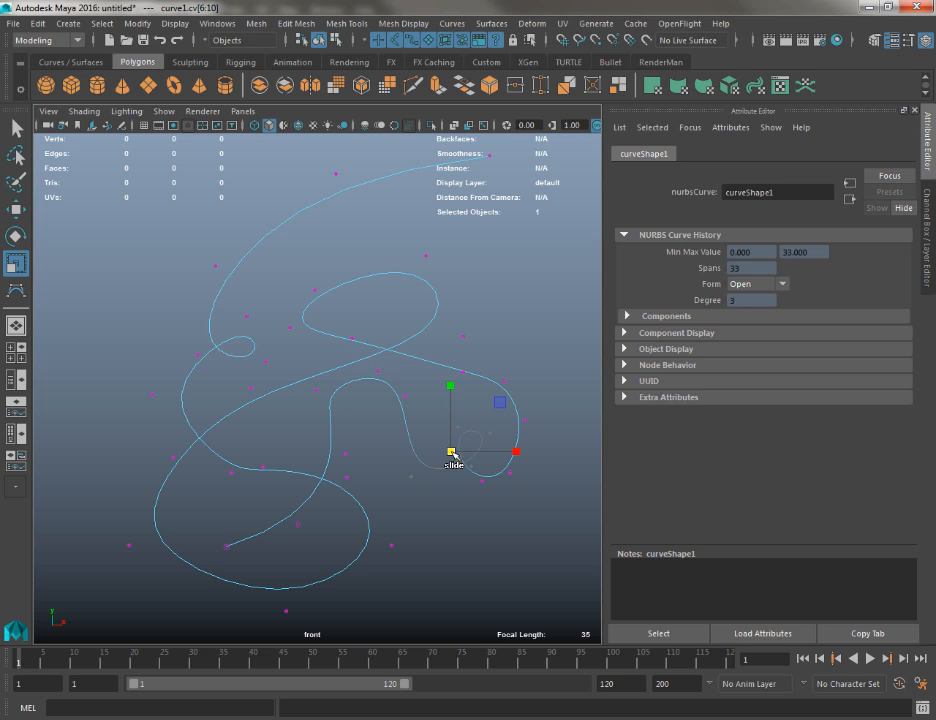
pyautogui.moveTo(451, 453); pyautogui.dragTo(431, 454)
pyautogui.press('q')
pyautogui.moveTo(372, 373); pyautogui.dragTo(424, 342, button='right')
pyautogui.keyDown('alt'); pyautogui.moveTo(405, 427); pyautogui.dragTo(268, 405, button='middle'); pyautogui.keyUp('alt')
pyautogui.keyDown('alt'); pyautogui.moveTo(268, 405); pyautogui.dragTo(250, 342, button='right'); pyautogui.keyUp('alt')
pyautogui.click(226, 282)
# Start an EP curve in the empty area beside the first curve, placing three edit points in a downward arc
pyautogui.click(68, 23)
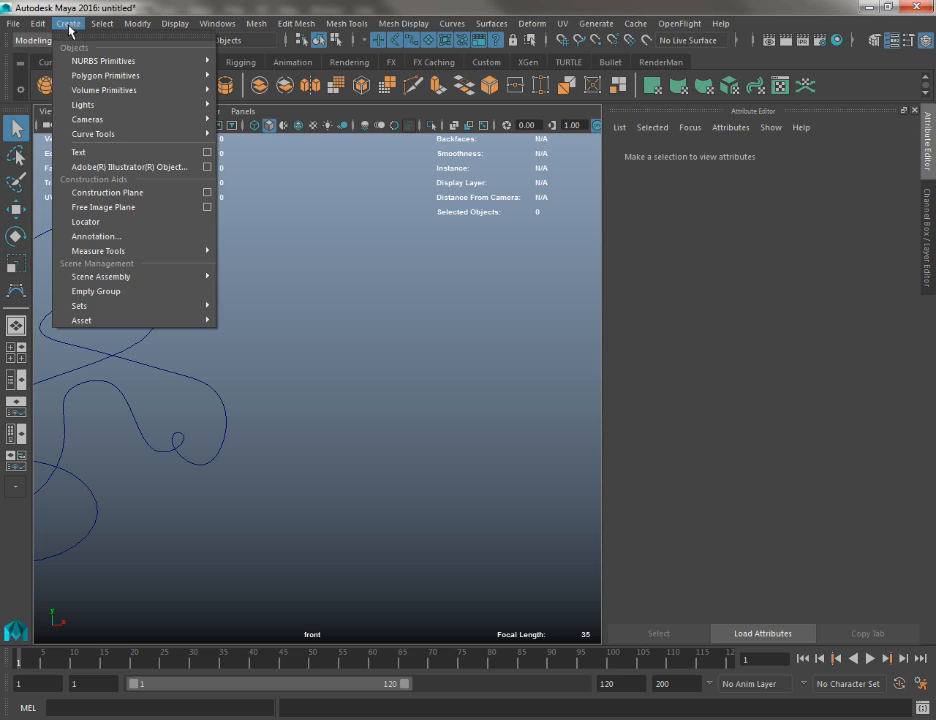
pyautogui.moveTo(150, 119)
pyautogui.moveTo(192, 134)
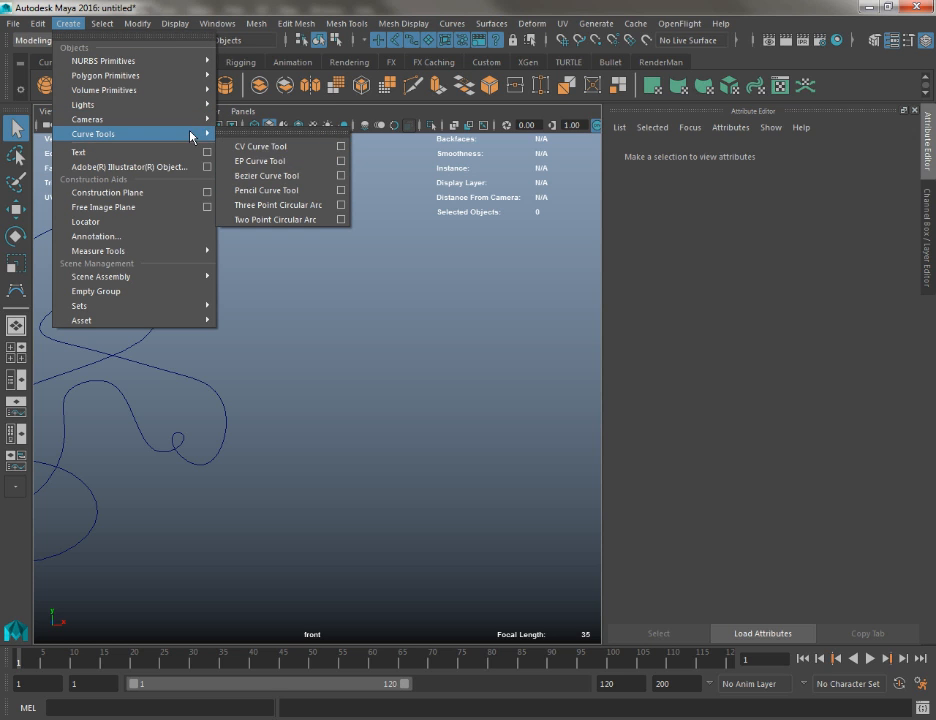
pyautogui.click(275, 175)
pyautogui.keyDown('alt'); pyautogui.moveTo(272, 178); pyautogui.dragTo(228, 249, button='middle'); pyautogui.keyUp('alt')
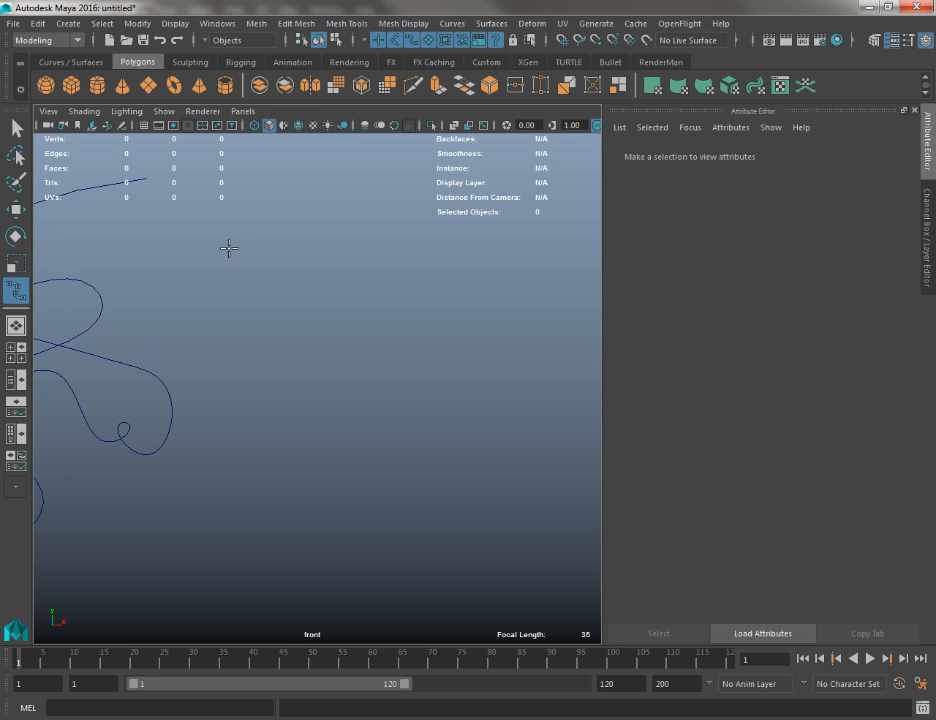
pyautogui.click(328, 229)
pyautogui.click(249, 263)
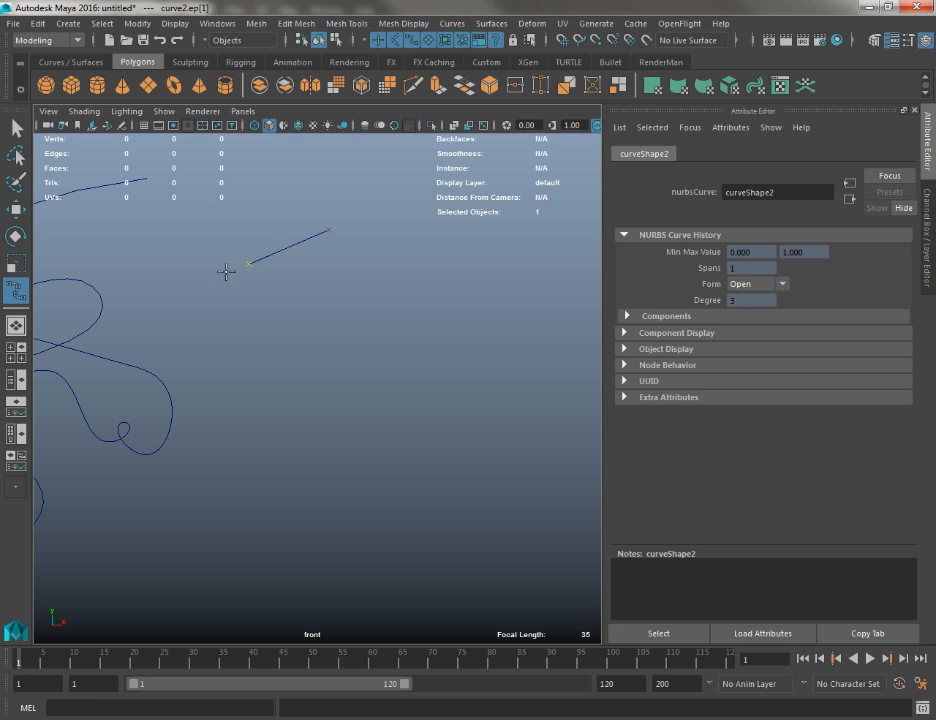
pyautogui.click(236, 358)
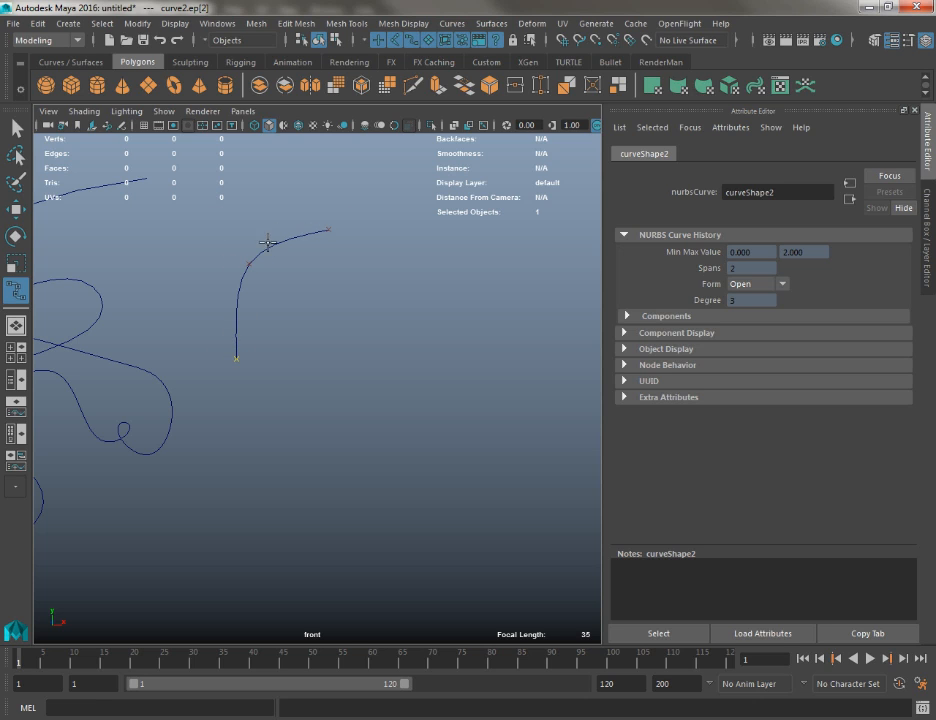
# Continue the EP curve with four edit points, bending it beneath the arc and back through an inner S-shaped turn
pyautogui.scroll(2, 295, 313)
pyautogui.keyDown('alt'); pyautogui.moveTo(295, 313); pyautogui.dragTo(352, 386, button='middle'); pyautogui.keyUp('alt')
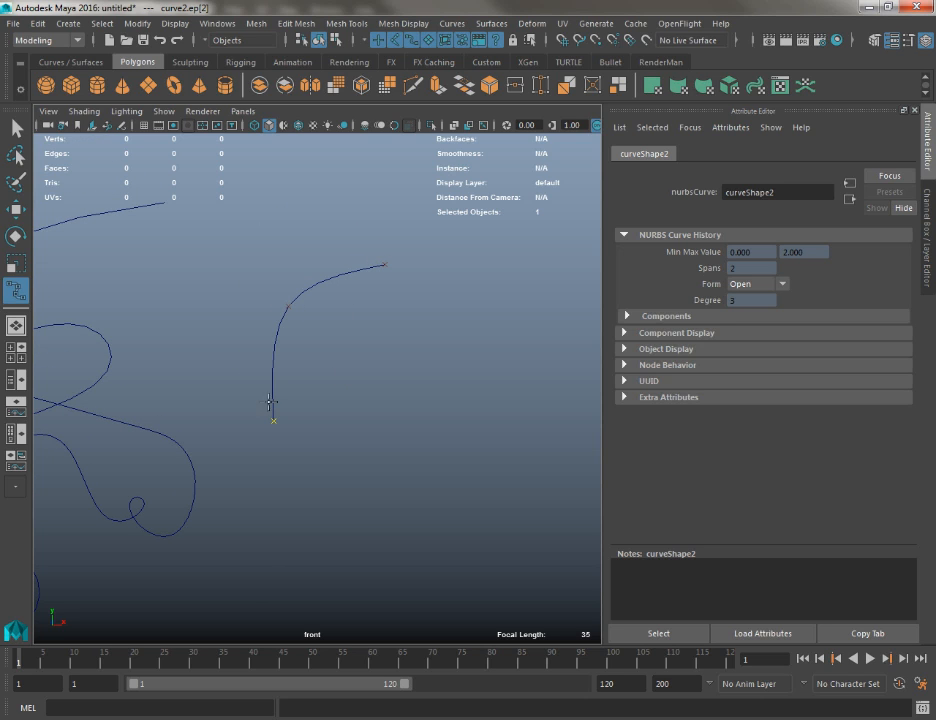
pyautogui.click(396, 432)
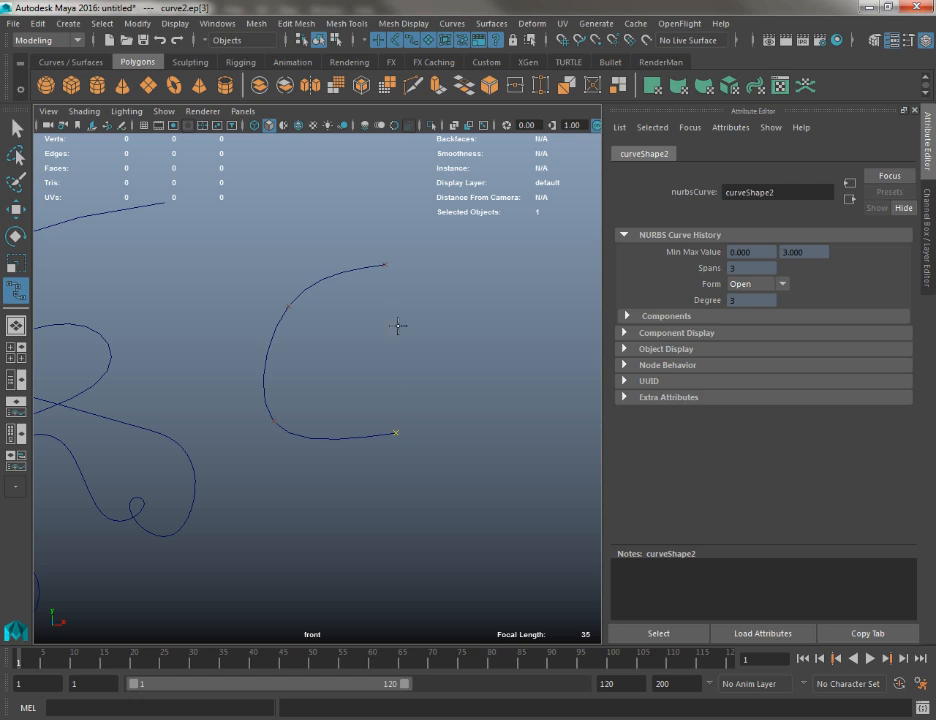
pyautogui.click(317, 378)
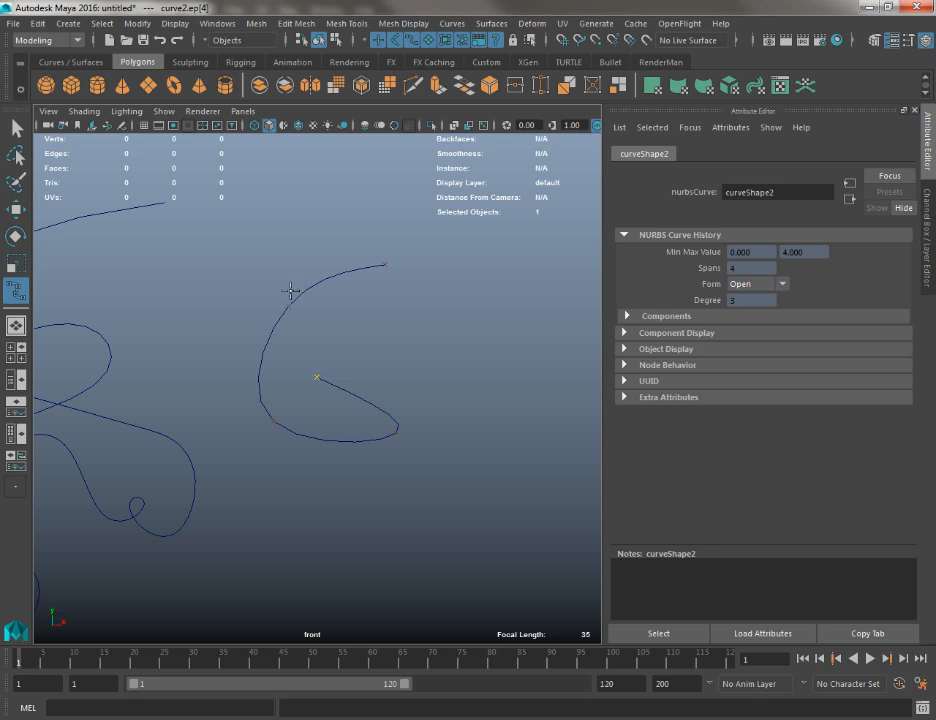
pyautogui.click(437, 371)
pyautogui.keyDown('alt'); pyautogui.moveTo(454, 328); pyautogui.dragTo(372, 274, button='middle'); pyautogui.keyUp('alt')
pyautogui.click(329, 396)
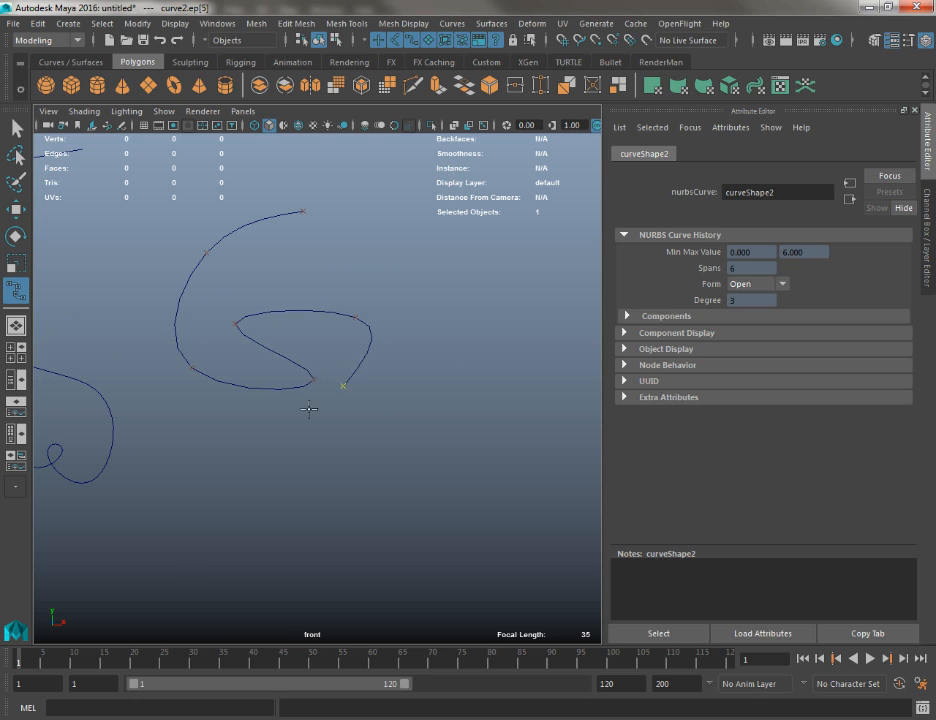
# Add five more edit points that wrap the EP curve around the inner turn and arch over it
pyautogui.click(213, 416)
pyautogui.click(222, 318)
pyautogui.click(359, 245)
pyautogui.click(435, 283)
pyautogui.click(456, 333)
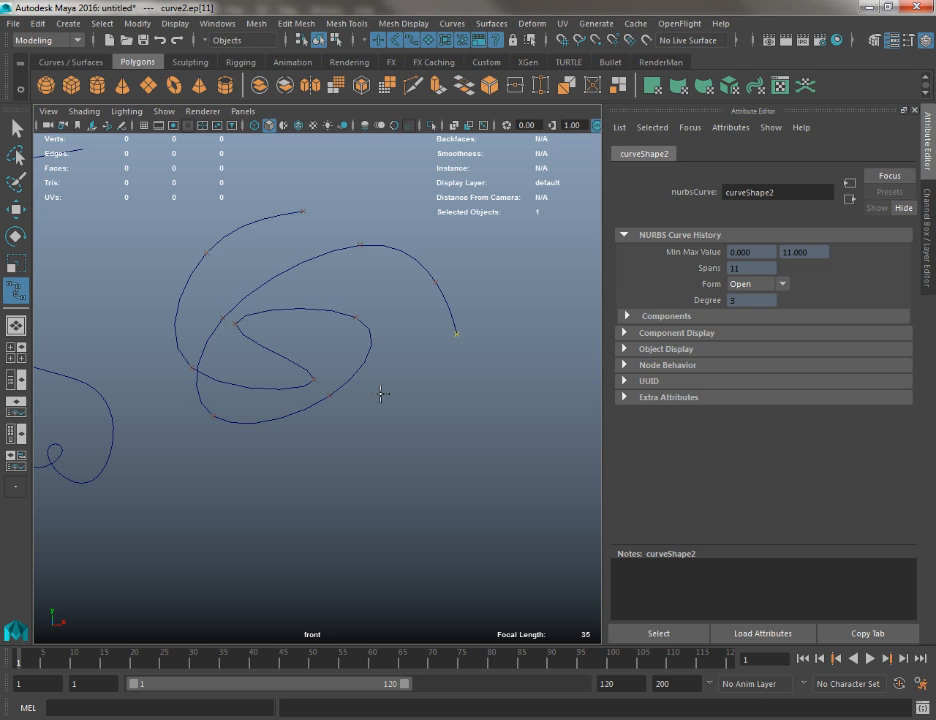
# Extend the EP curve in a long sweep beneath the shape, up beside it, and back over it in a large loop
pyautogui.keyDown('alt'); pyautogui.moveTo(355, 236); pyautogui.dragTo(310, 275, button='middle'); pyautogui.keyUp('alt')
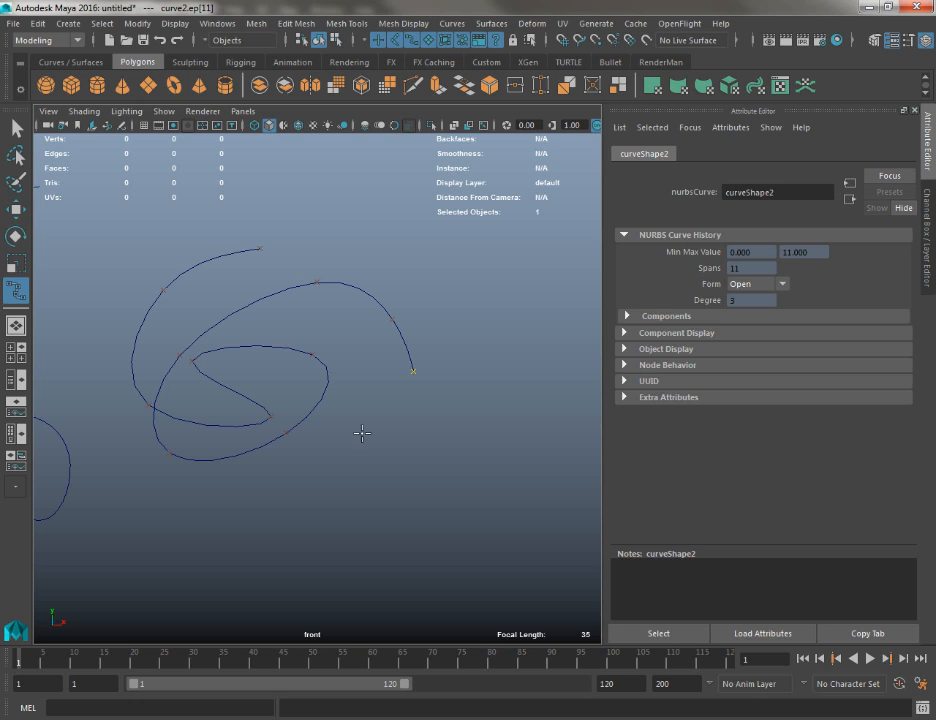
pyautogui.keyDown('alt'); pyautogui.moveTo(229, 511); pyautogui.dragTo(282, 506, button='middle'); pyautogui.keyUp('alt')
pyautogui.click(173, 483)
pyautogui.click(150, 424)
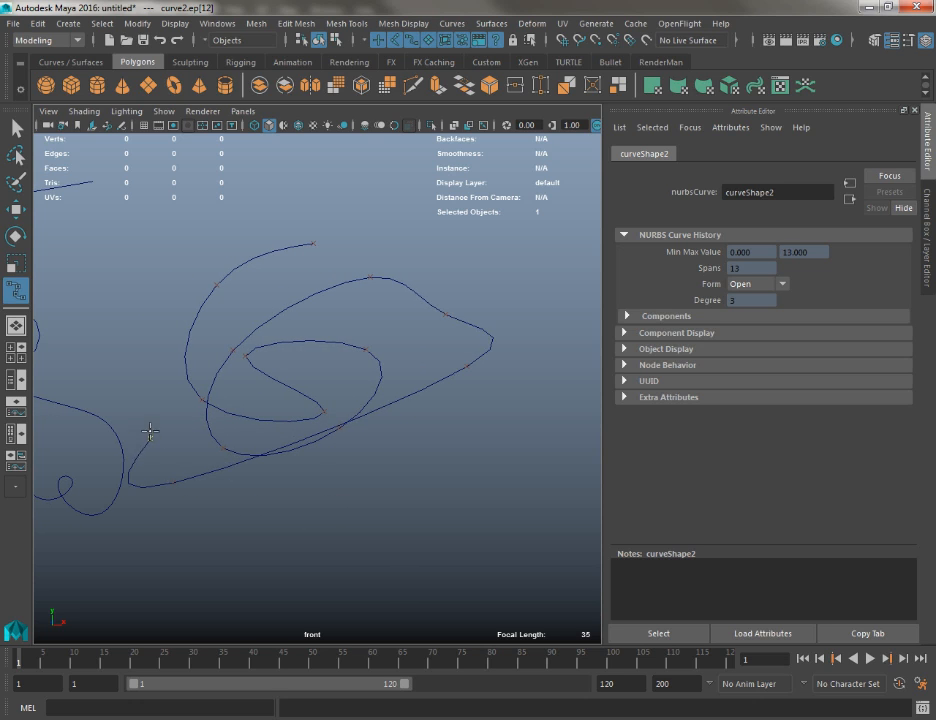
pyautogui.click(243, 190)
pyautogui.click(341, 188)
pyautogui.moveTo(356, 195); pyautogui.dragTo(511, 268)
pyautogui.keyDown('alt'); pyautogui.moveTo(511, 268); pyautogui.dragTo(411, 371, button='middle'); pyautogui.keyUp('alt')
pyautogui.moveTo(520, 340); pyautogui.dragTo(408, 150)
pyautogui.moveTo(325, 235); pyautogui.dragTo(90, 257)
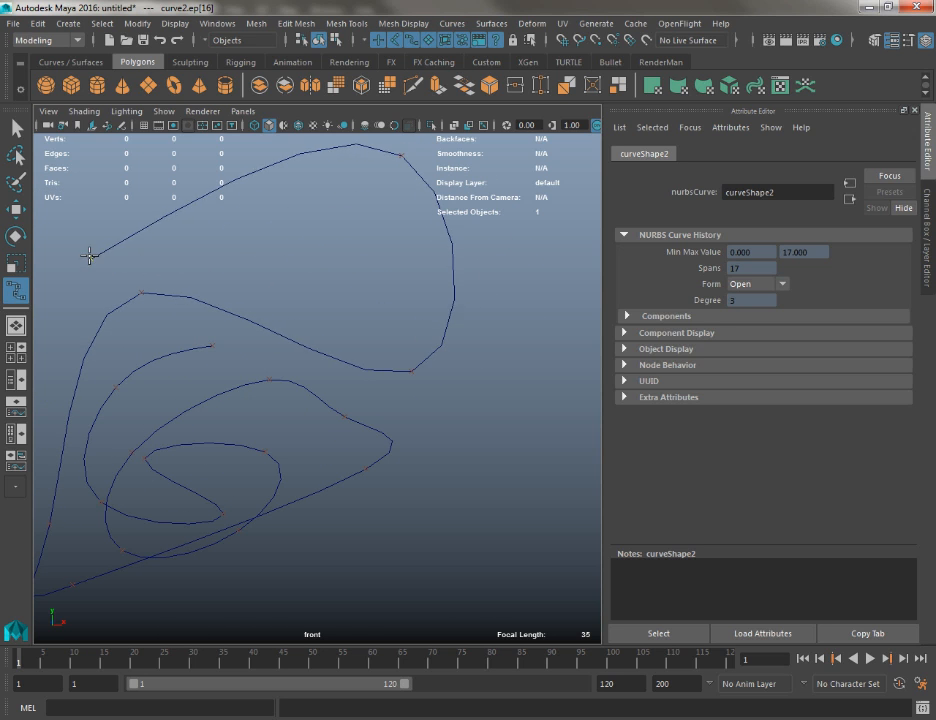
# Wrap the EP curve around the inner spiral with a wide outer sweep, end it inside the shape, and finish the curve
pyautogui.keyDown('alt'); pyautogui.moveTo(152, 248); pyautogui.dragTo(371, 268, button='middle'); pyautogui.keyUp('alt')
pyautogui.moveTo(166, 378); pyautogui.dragTo(258, 457)
pyautogui.moveTo(370, 467); pyautogui.dragTo(460, 440)
pyautogui.keyDown('alt'); pyautogui.moveTo(495, 446); pyautogui.dragTo(331, 377, button='middle'); pyautogui.keyUp('alt')
pyautogui.click(424, 460)
pyautogui.moveTo(310, 567); pyautogui.dragTo(217, 575)
pyautogui.keyDown('alt'); pyautogui.moveTo(354, 426); pyautogui.dragTo(567, 226, button='middle'); pyautogui.keyUp('alt')
pyautogui.moveTo(362, 438); pyautogui.dragTo(217, 295)
pyautogui.keyDown('alt'); pyautogui.moveTo(211, 302); pyautogui.dragTo(210, 469, button='middle'); pyautogui.keyUp('alt')
pyautogui.moveTo(237, 393); pyautogui.dragTo(323, 270)
pyautogui.moveTo(356, 214); pyautogui.dragTo(414, 338)
pyautogui.keyDown('alt'); pyautogui.moveTo(476, 499); pyautogui.dragTo(225, 305, button='right'); pyautogui.keyUp('alt')
pyautogui.keyDown('alt'); pyautogui.moveTo(225, 305); pyautogui.dragTo(4, 290, button='middle'); pyautogui.keyUp('alt')
pyautogui.press('w')
pyautogui.keyDown('alt'); pyautogui.moveTo(351, 293); pyautogui.dragTo(507, 322, button='middle'); pyautogui.keyUp('alt')
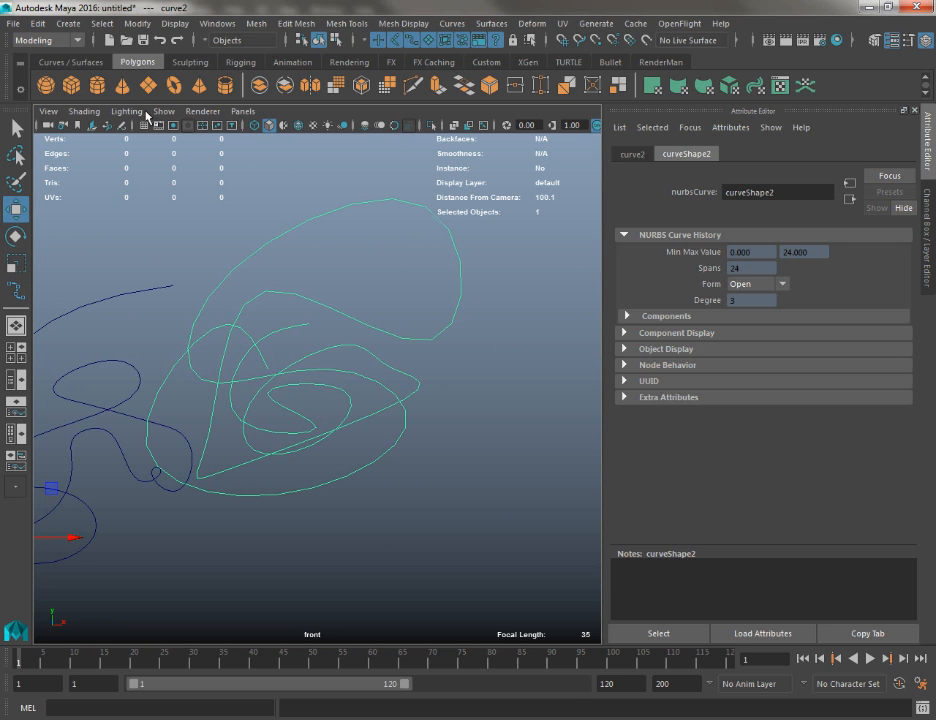
# Create a NURBS circle at the origin, rotate it to face the front view, and scale it up around the first curve
pyautogui.click(68, 62)
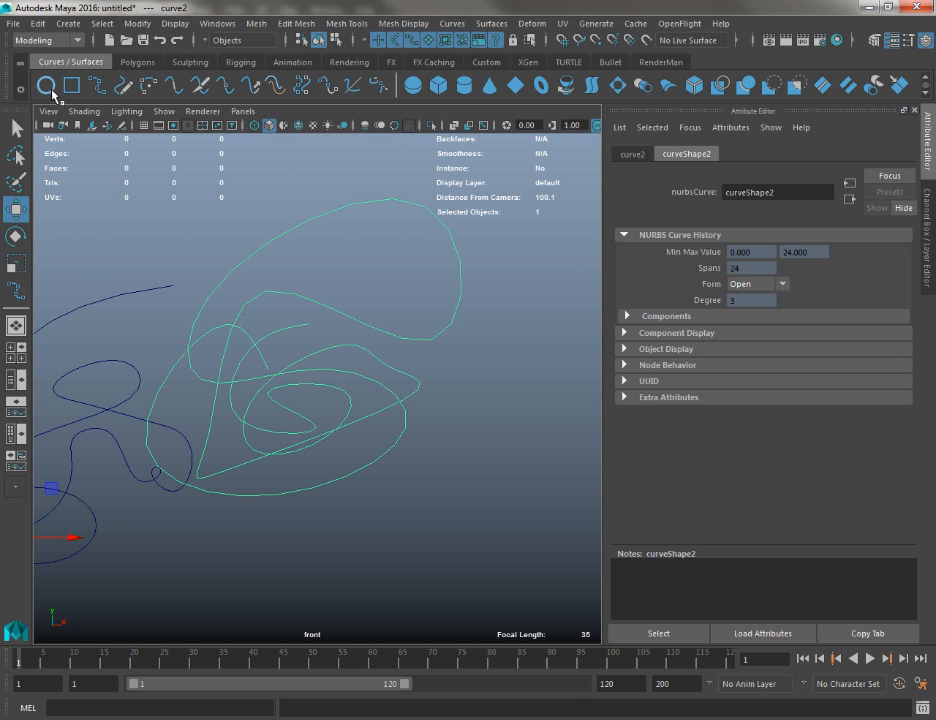
pyautogui.click(49, 88)
pyautogui.keyDown('alt'); pyautogui.moveTo(251, 292); pyautogui.dragTo(236, 189, button='middle'); pyautogui.keyUp('alt')
pyautogui.keyDown('alt'); pyautogui.moveTo(300, 399); pyautogui.dragTo(412, 390, button='middle'); pyautogui.keyUp('alt')
pyautogui.press('e')
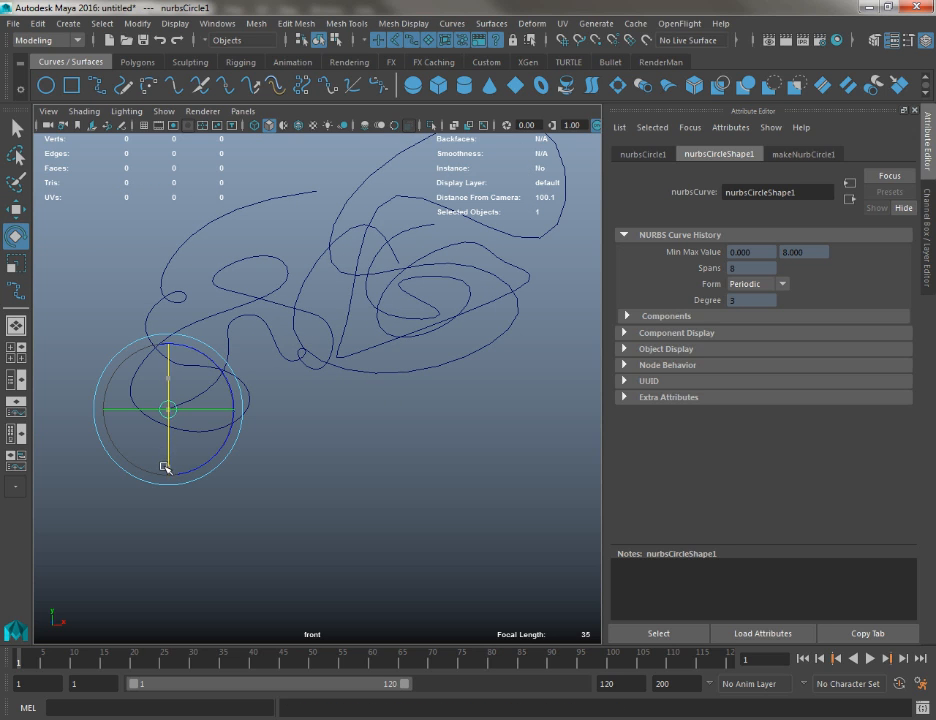
pyautogui.press('r')
pyautogui.moveTo(168, 409); pyautogui.dragTo(400, 463)
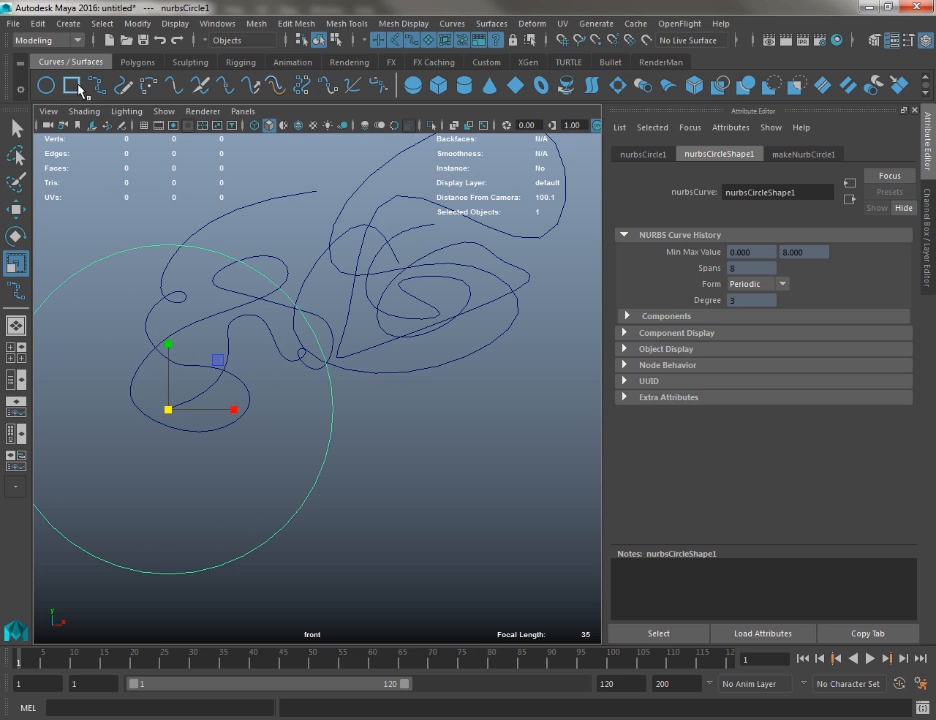
# Create a NURBS square at the origin and try rotating, scaling and moving it
pyautogui.click(75, 87)
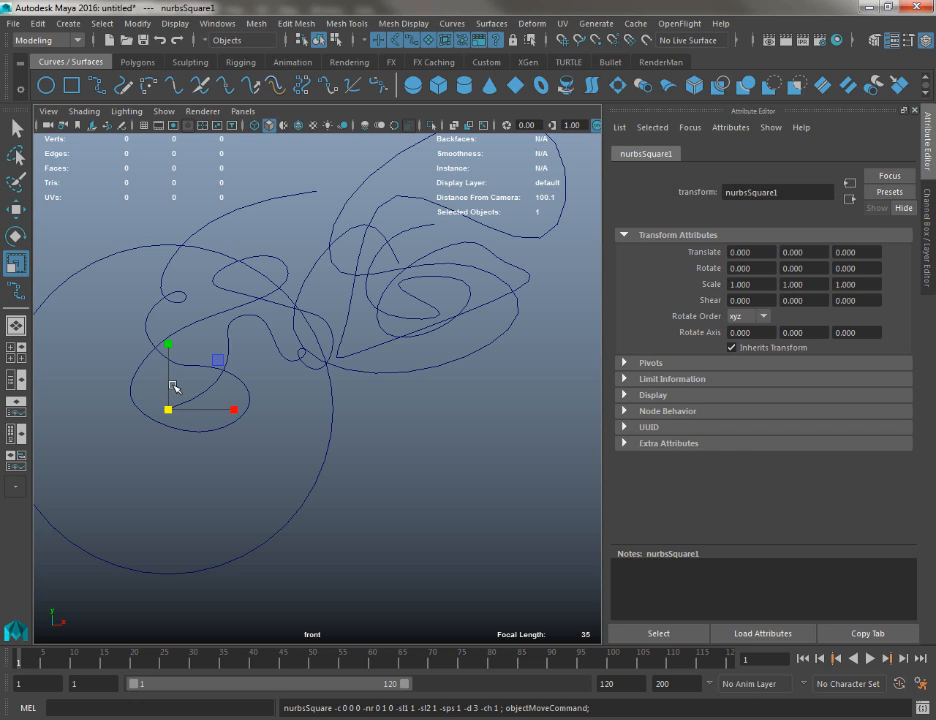
pyautogui.press('e')
pyautogui.moveTo(172, 384); pyautogui.dragTo(416, 489)
pyautogui.press('r')
pyautogui.moveTo(300, 372); pyautogui.dragTo(228, 372, button='right')
pyautogui.moveTo(282, 560); pyautogui.dragTo(350, 619)
pyautogui.press('w')
pyautogui.moveTo(312, 584); pyautogui.dragTo(407, 553)
# Undo the NURBS square, the NURBS circle and the whole EP curve
pyautogui.hotkey('ctrl', 'z')
pyautogui.hotkey('ctrl', 'z')
pyautogui.hotkey('ctrl', 'z')
pyautogui.hotkey('ctrl', 'z')
pyautogui.hotkey('ctrl', 'z')
pyautogui.hotkey('ctrl', 'z')
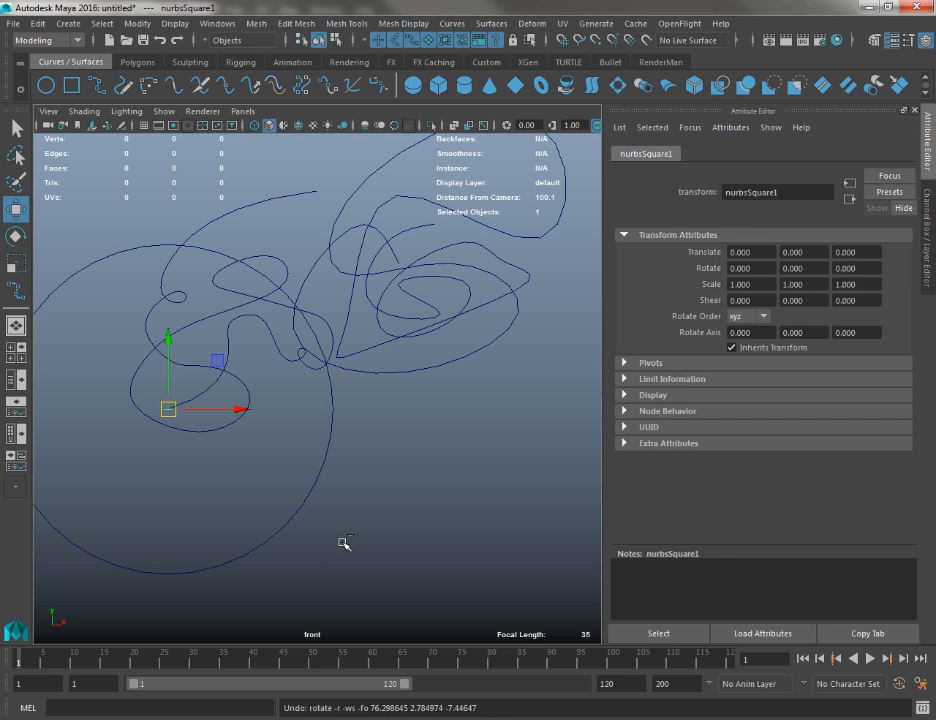
pyautogui.keyDown('alt'); pyautogui.moveTo(354, 432); pyautogui.dragTo(366, 501, button='middle'); pyautogui.keyUp('alt')
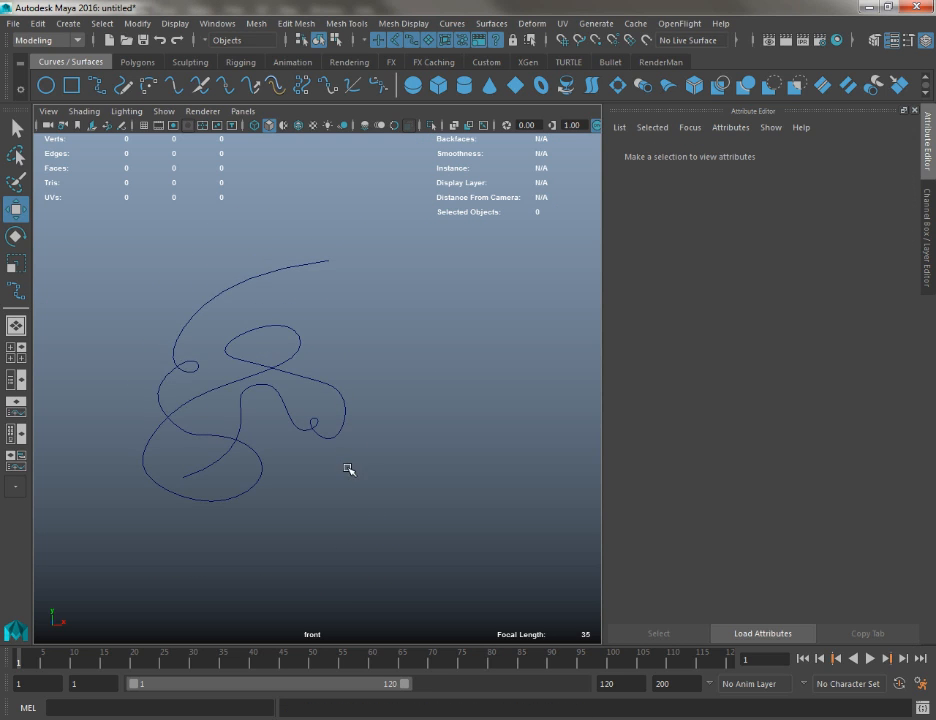
# Select the remaining CV curve as a whole object and delete it
pyautogui.hotkey('ctrl', 'z')
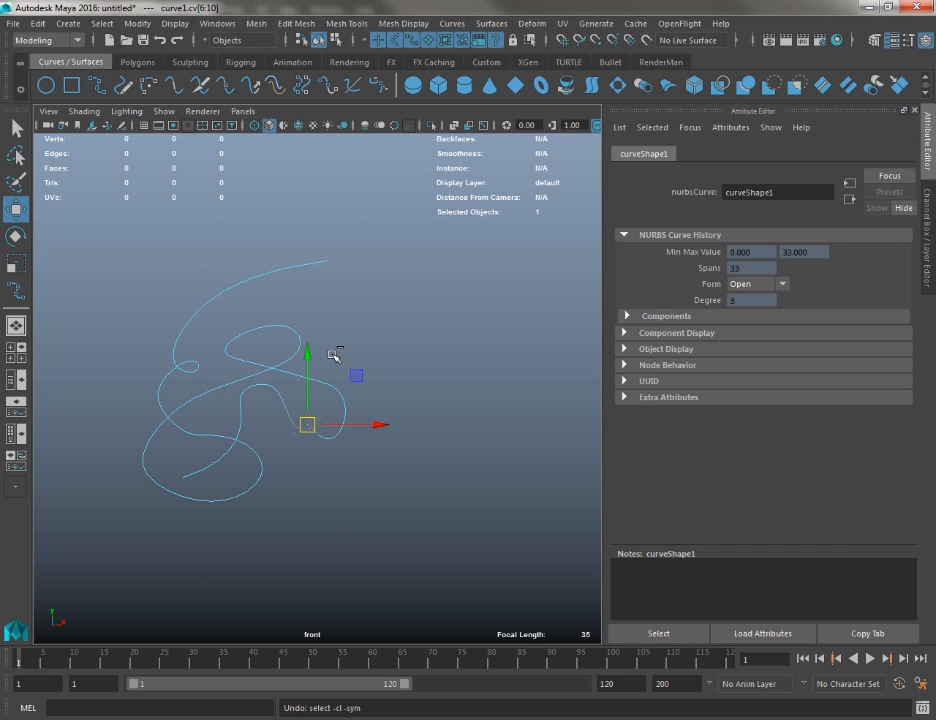
pyautogui.click(278, 372)
pyautogui.moveTo(152, 274); pyautogui.dragTo(378, 618)
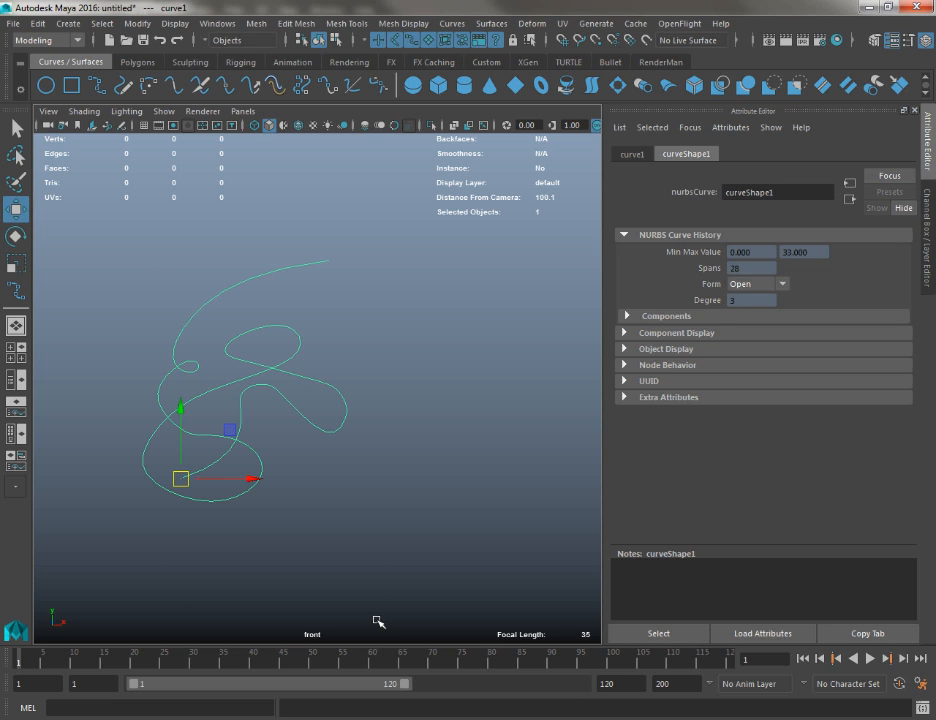
pyautogui.press('Delete')
# Show the grid in the front and perspective views, and return to the full-size front view
pyautogui.press('space')
pyautogui.moveTo(303, 345); pyautogui.dragTo(300, 312)
pyautogui.keyDown('alt'); pyautogui.moveTo(289, 317); pyautogui.dragTo(279, 328); pyautogui.keyUp('alt')
pyautogui.press('space')
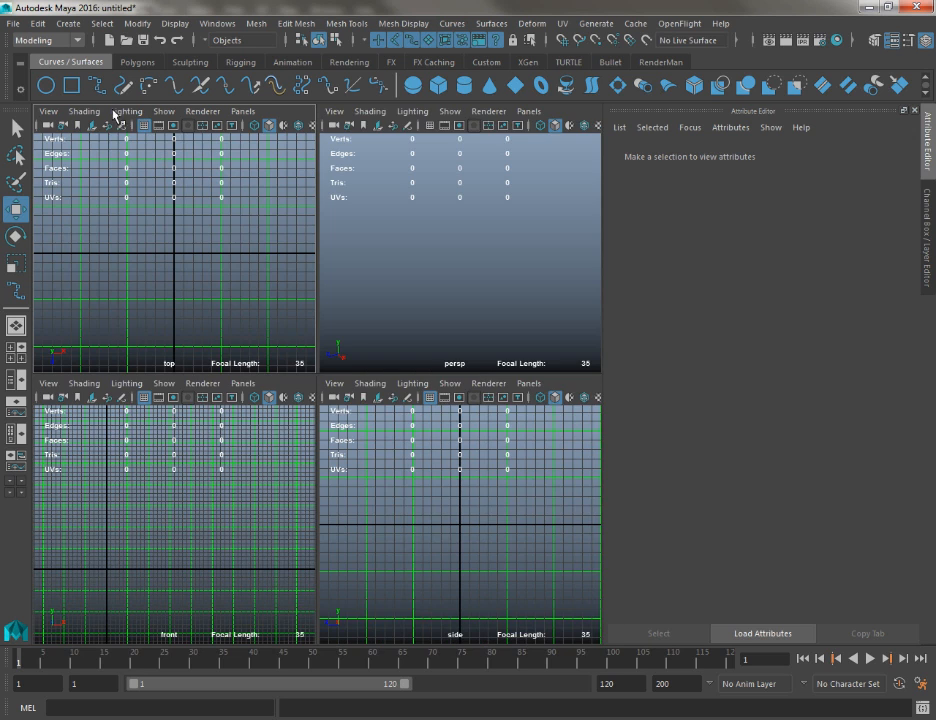
pyautogui.click(429, 125)
pyautogui.press('space')
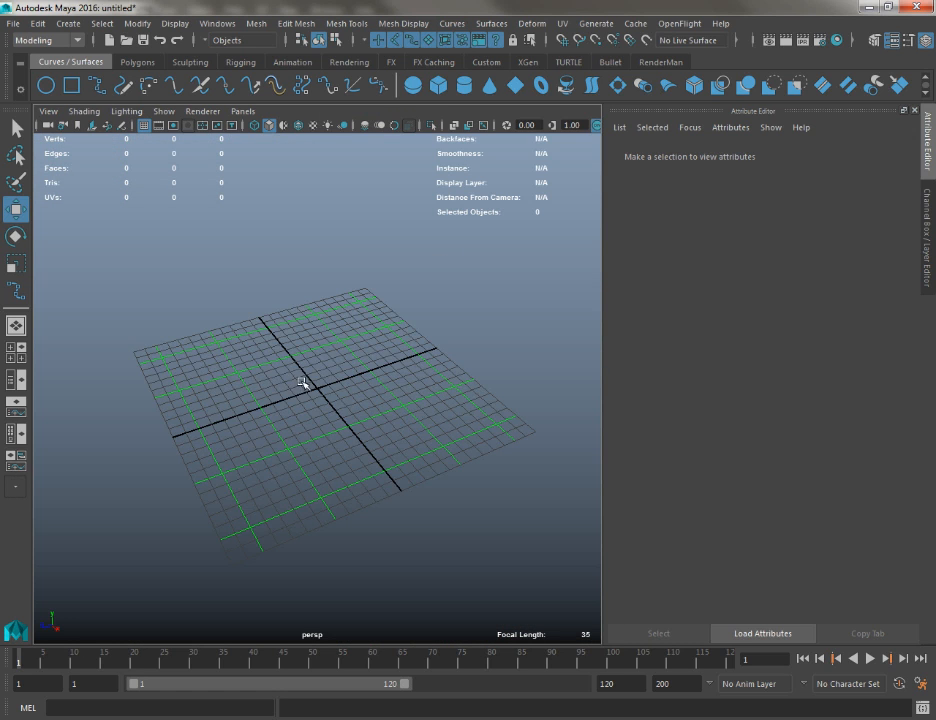
pyautogui.press('space')
pyautogui.moveTo(303, 403); pyautogui.dragTo(318, 403)
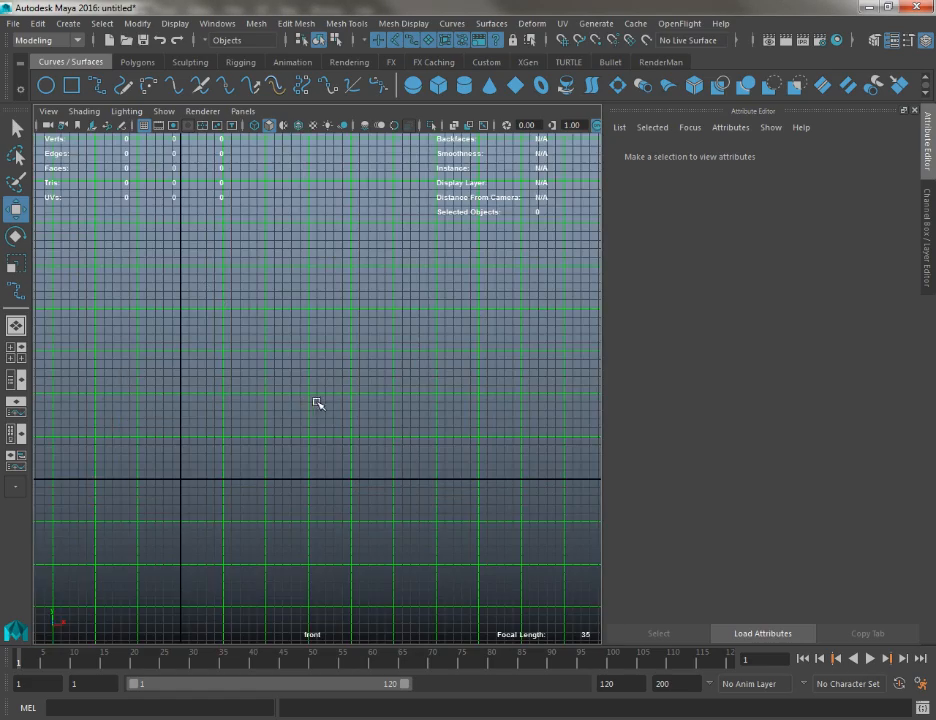
pyautogui.scroll(3, 380, 450)
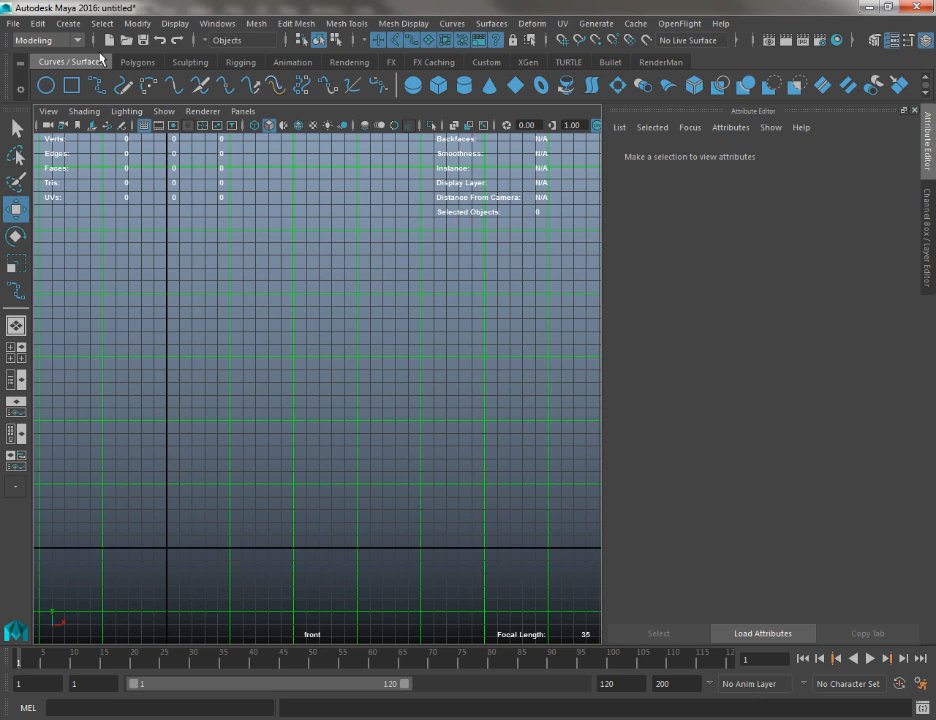
# Start a CV curve with its first control vertex snapped on the vertical axis, three grid squares below the origin
pyautogui.click(68, 23)
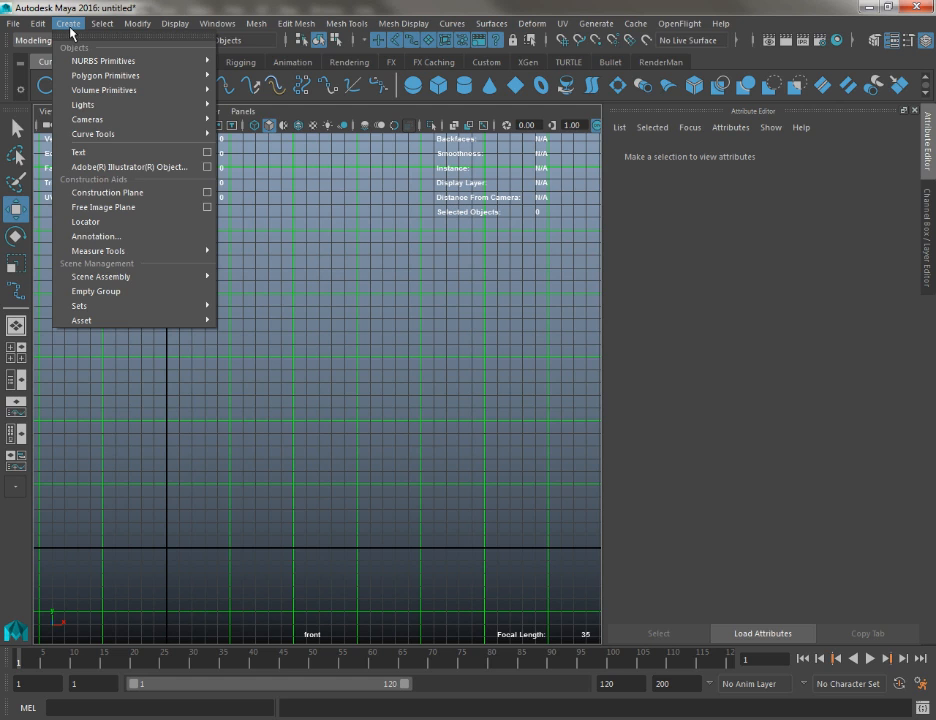
pyautogui.moveTo(96, 134)
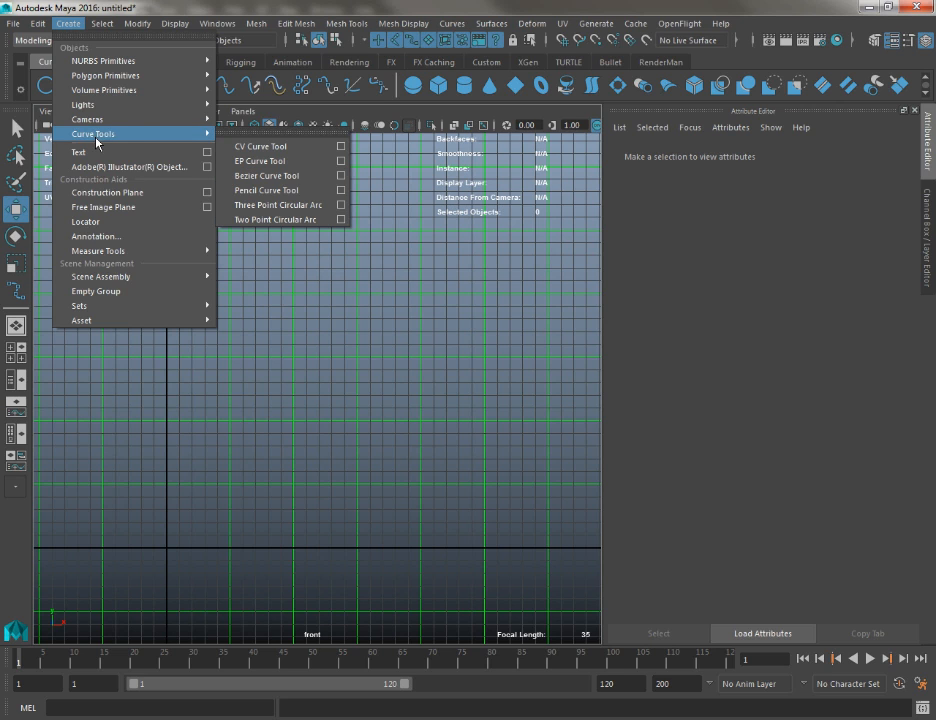
pyautogui.click(262, 145)
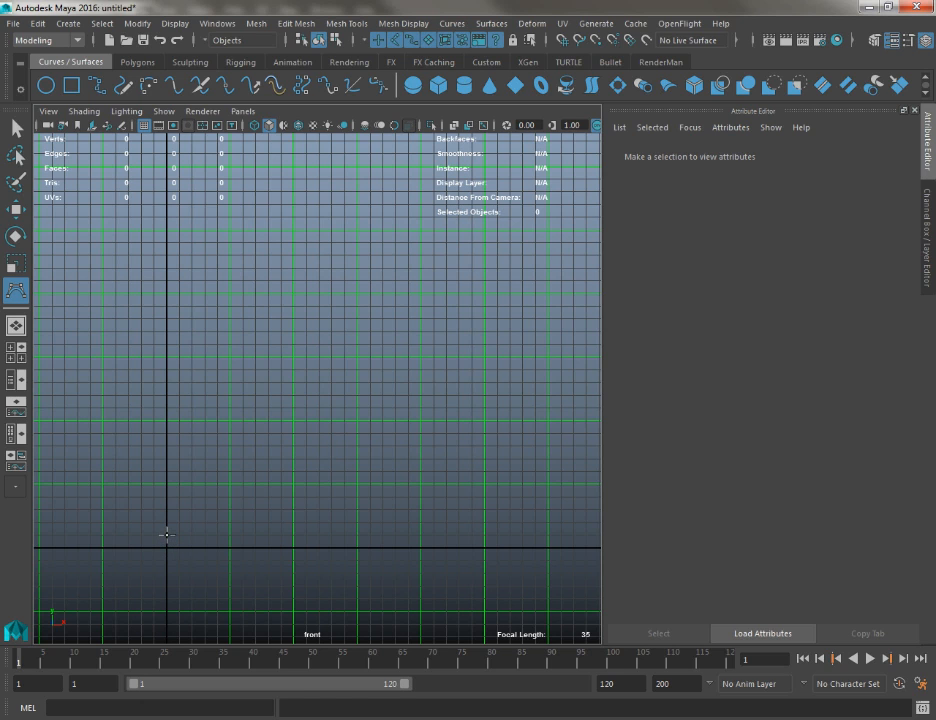
pyautogui.scroll(2, 240, 502)
pyautogui.keyDown('alt'); pyautogui.moveTo(270, 489); pyautogui.dragTo(373, 328, button='middle'); pyautogui.keyUp('alt')
pyautogui.scroll(5, 332, 541)
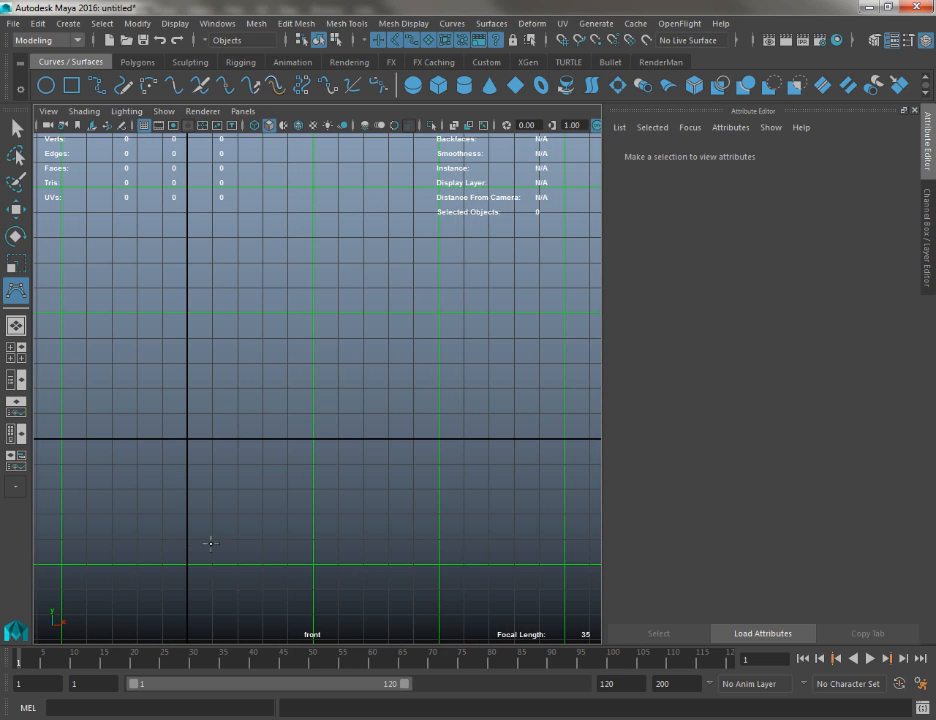
pyautogui.click(185, 514)
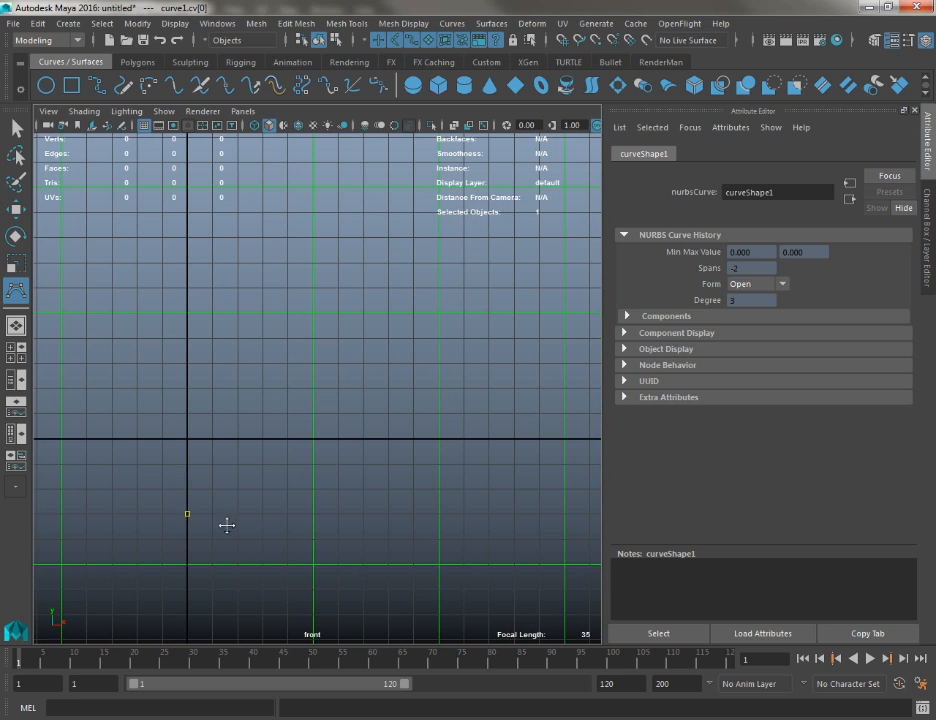
pyautogui.keyDown('alt'); pyautogui.moveTo(226, 524); pyautogui.dragTo(167, 481, button='middle'); pyautogui.keyUp('alt')
# Place a grid-snapped vertex ten squares out from the axis, and four more vertices dipping down, levelling off and starting to rise
pyautogui.press('x')
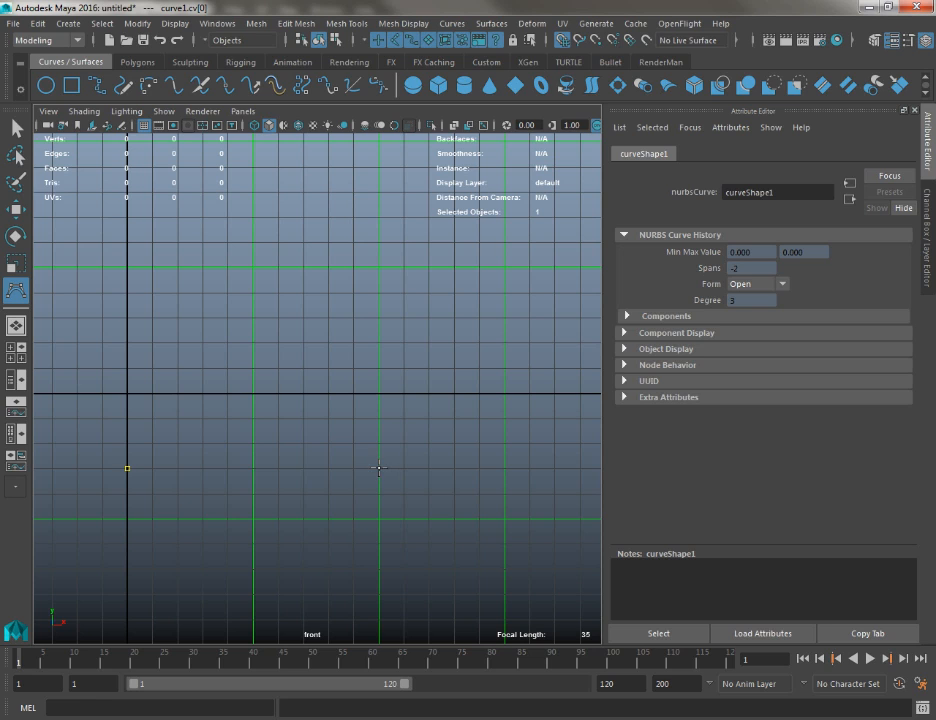
pyautogui.click(379, 468)
pyautogui.click(425, 491)
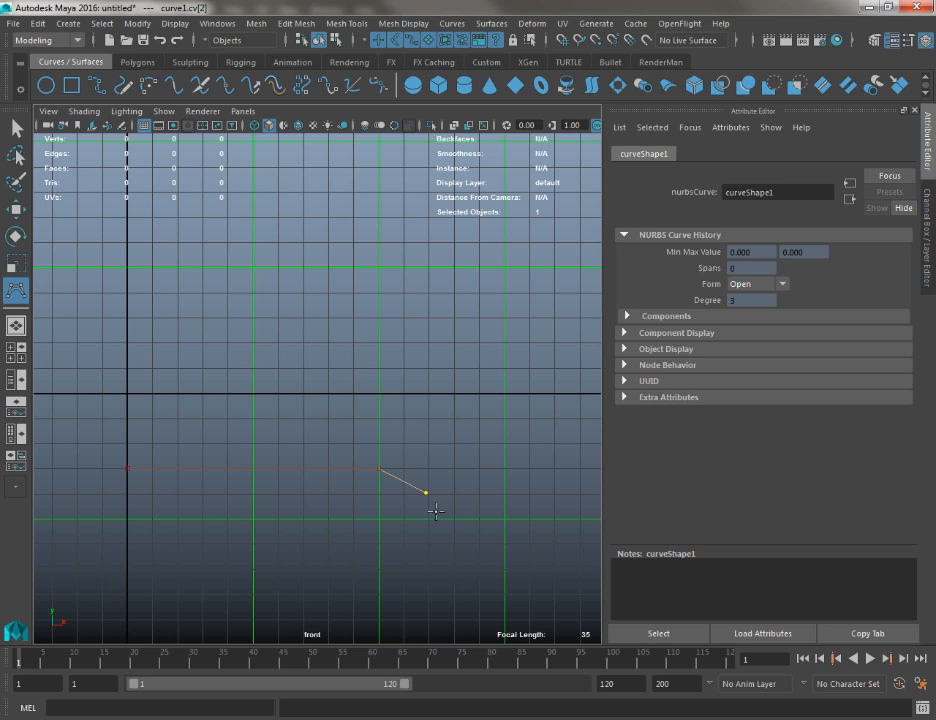
pyautogui.click(439, 518)
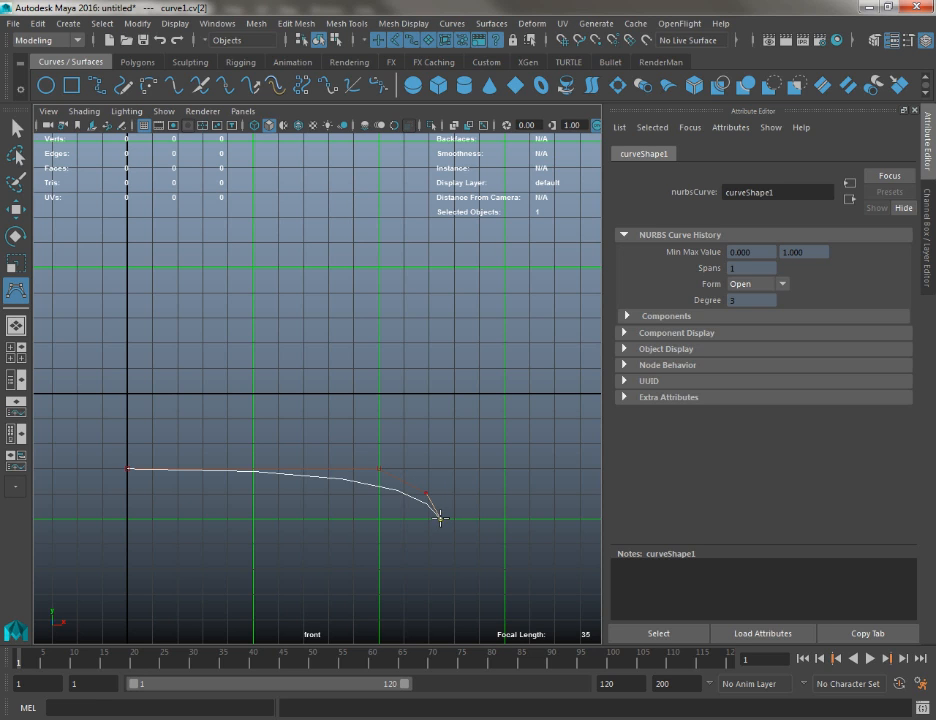
pyautogui.click(490, 520)
pyautogui.moveTo(490, 520); pyautogui.dragTo(475, 519)
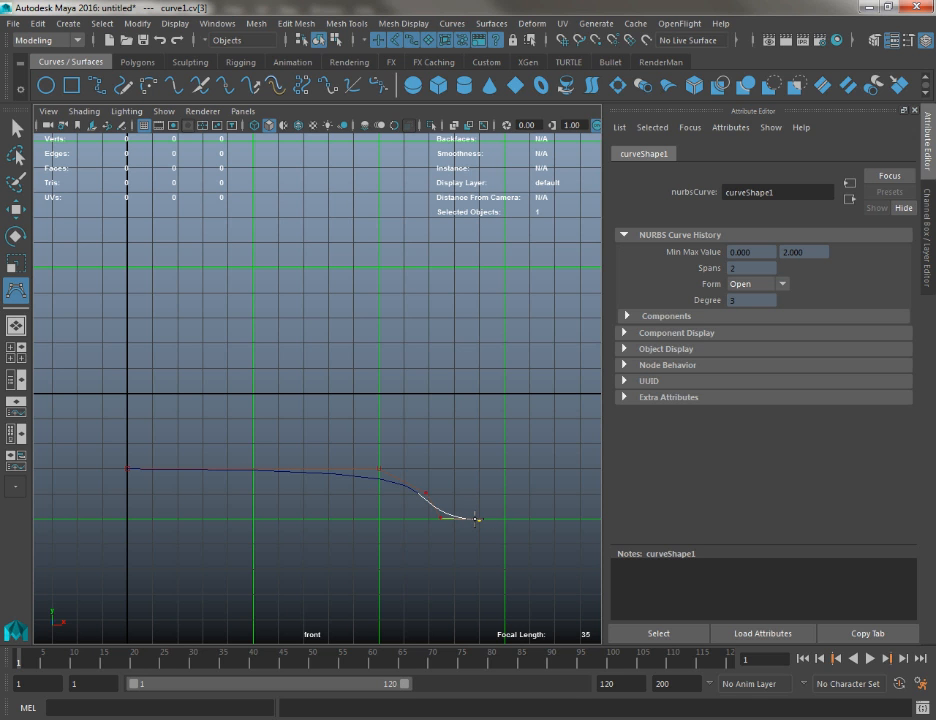
pyautogui.click(494, 485)
# Extend the CV curve diagonally up and away from the axis with two more control vertices
pyautogui.keyDown('alt'); pyautogui.moveTo(452, 335); pyautogui.dragTo(411, 352, button='right'); pyautogui.keyUp('alt')
pyautogui.keyDown('alt'); pyautogui.moveTo(411, 352); pyautogui.dragTo(341, 430, button='middle'); pyautogui.keyUp('alt')
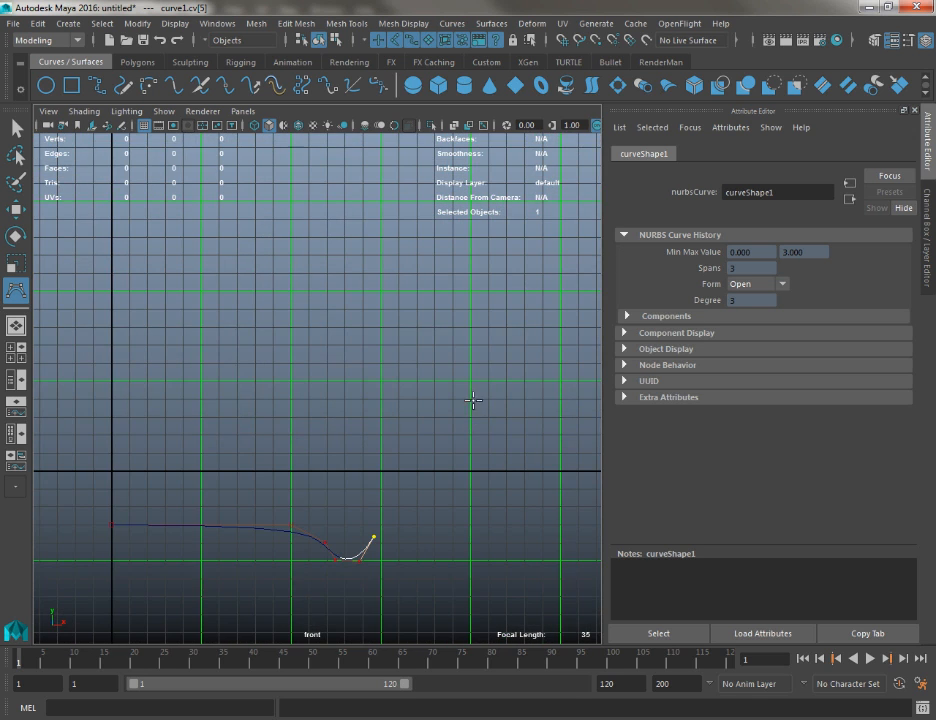
pyautogui.click(409, 523)
pyautogui.moveTo(437, 492); pyautogui.dragTo(473, 438)
pyautogui.keyDown('alt'); pyautogui.moveTo(423, 552); pyautogui.dragTo(367, 685, button='middle'); pyautogui.keyUp('alt')
pyautogui.keyDown('alt'); pyautogui.moveTo(441, 392); pyautogui.dragTo(389, 236, button='right'); pyautogui.keyUp('alt')
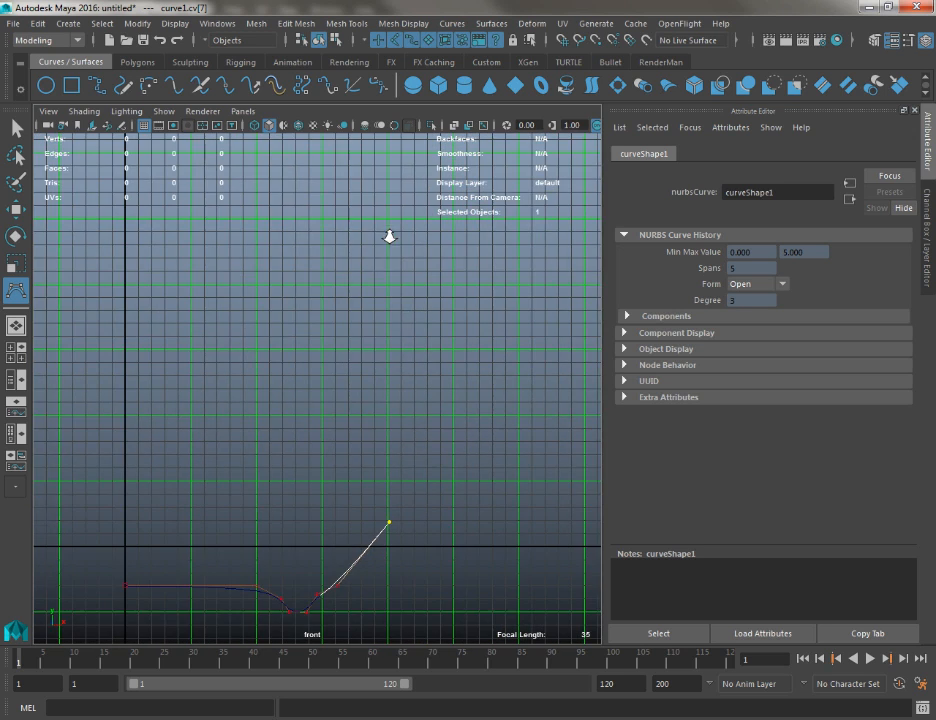
# Add three control vertices that turn the profile nearly vertical at its widest part and begin leaning it inward
pyautogui.keyDown('alt'); pyautogui.moveTo(393, 385); pyautogui.dragTo(403, 332, button='middle'); pyautogui.keyUp('alt')
pyautogui.click(431, 340)
pyautogui.click(427, 277)
pyautogui.click(416, 249)
# Taper the profile inward toward the axis with four control vertices to form a narrow neck
pyautogui.keyDown('alt'); pyautogui.moveTo(448, 382); pyautogui.dragTo(427, 372, button='right'); pyautogui.keyUp('alt')
pyautogui.keyDown('alt'); pyautogui.moveTo(427, 372); pyautogui.dragTo(462, 648, button='middle'); pyautogui.keyUp('alt')
pyautogui.click(387, 416)
pyautogui.click(343, 358)
pyautogui.click(316, 310)
pyautogui.click(312, 248)
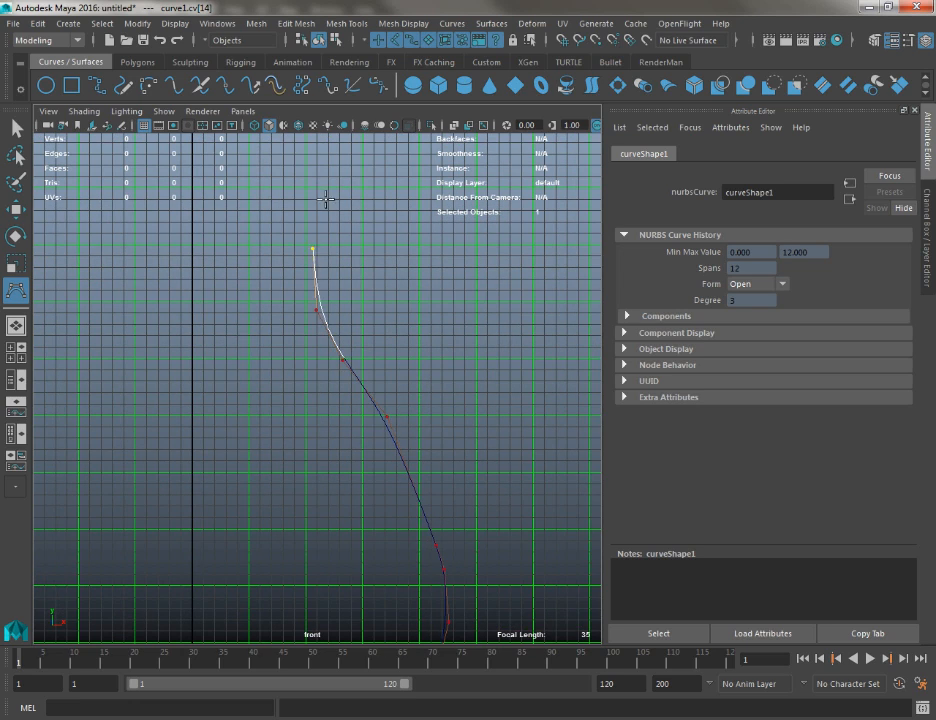
# Flare the profile outward above the neck with three control vertices leading toward the lip
pyautogui.keyDown('alt'); pyautogui.moveTo(327, 200); pyautogui.dragTo(341, 406, button='middle'); pyautogui.keyUp('alt')
pyautogui.click(359, 366)
pyautogui.click(421, 327)
pyautogui.click(465, 293)
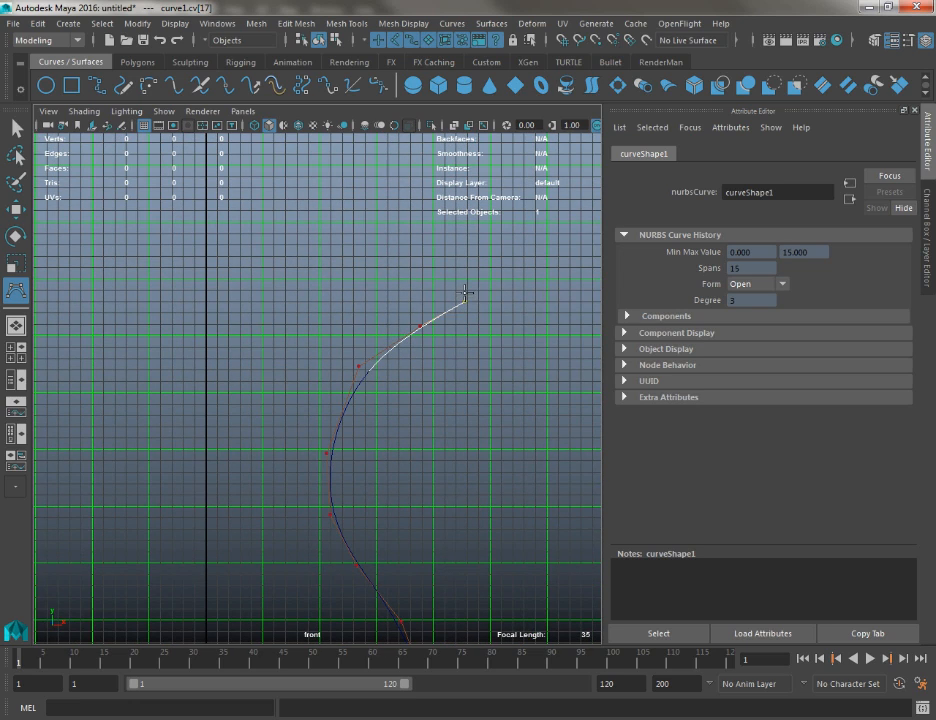
# Round the lip with three closely spaced control vertices that turn the curve back toward the axis
pyautogui.click(466, 292)
pyautogui.click(456, 283)
pyautogui.click(430, 300)
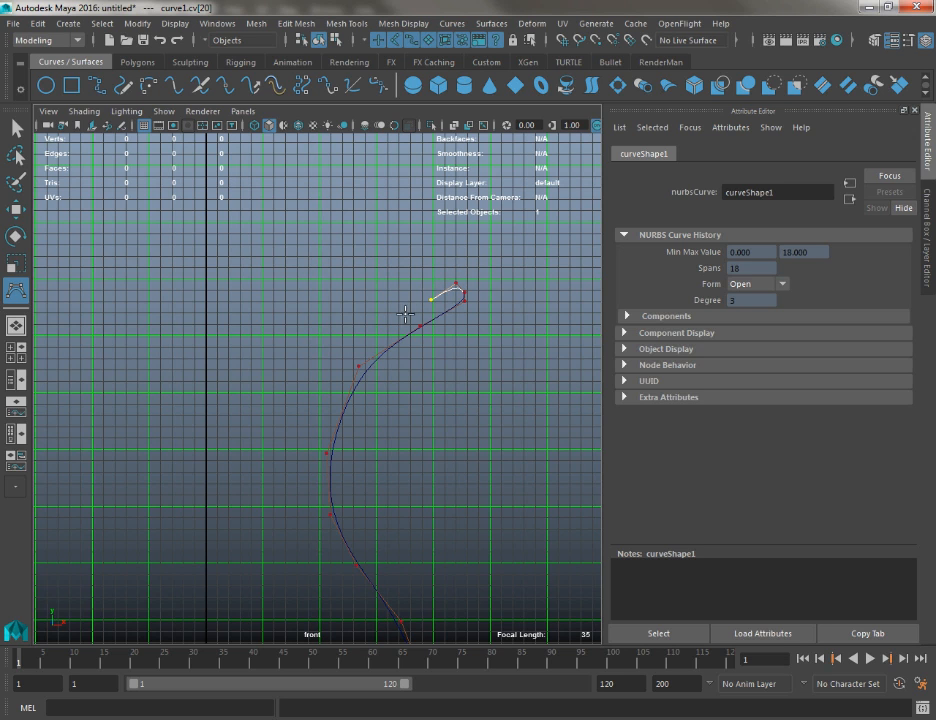
# Add five control vertices that follow the flare and neck downward to form the vase's inner wall
pyautogui.click(401, 318)
pyautogui.click(368, 340)
pyautogui.click(340, 371)
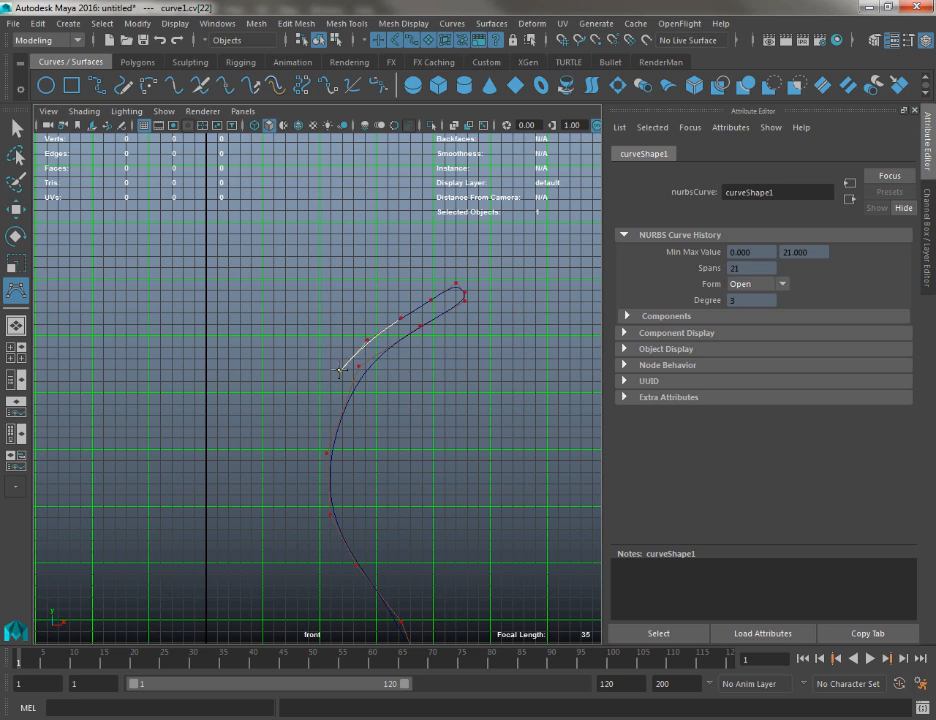
pyautogui.click(293, 449)
pyautogui.click(314, 520)
# Continue the inner wall down into the belly with five control vertices parallel to the outer wall
pyautogui.keyDown('alt'); pyautogui.moveTo(314, 520); pyautogui.dragTo(288, 355, button='middle'); pyautogui.keyUp('alt')
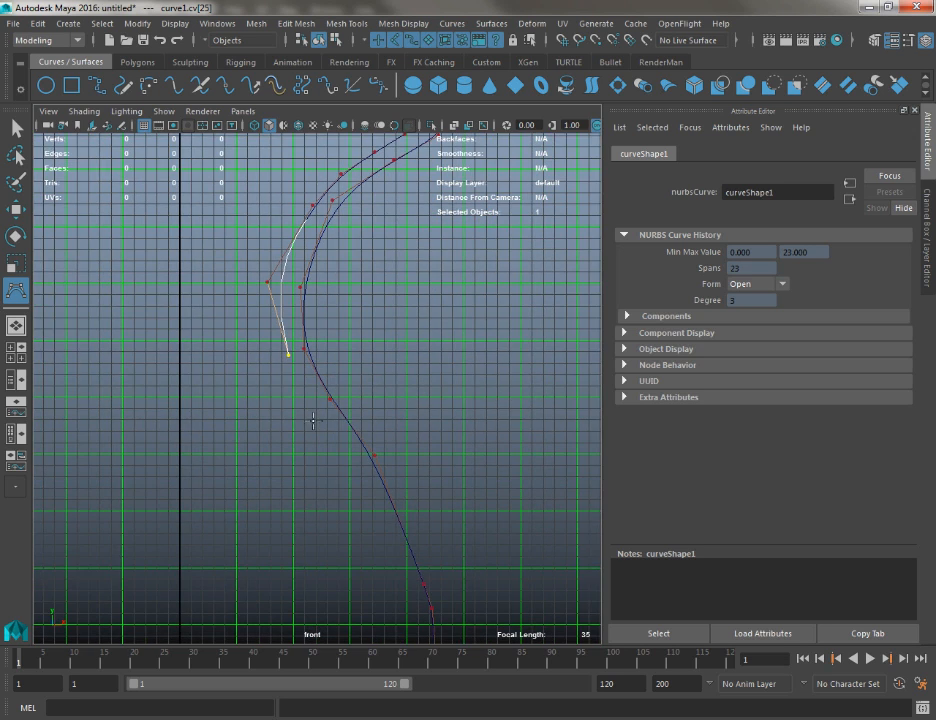
pyautogui.click(318, 421)
pyautogui.click(356, 468)
pyautogui.keyDown('alt'); pyautogui.moveTo(366, 522); pyautogui.dragTo(348, 366, button='middle'); pyautogui.keyUp('alt')
pyautogui.click(349, 366)
pyautogui.click(353, 398)
pyautogui.click(350, 465)
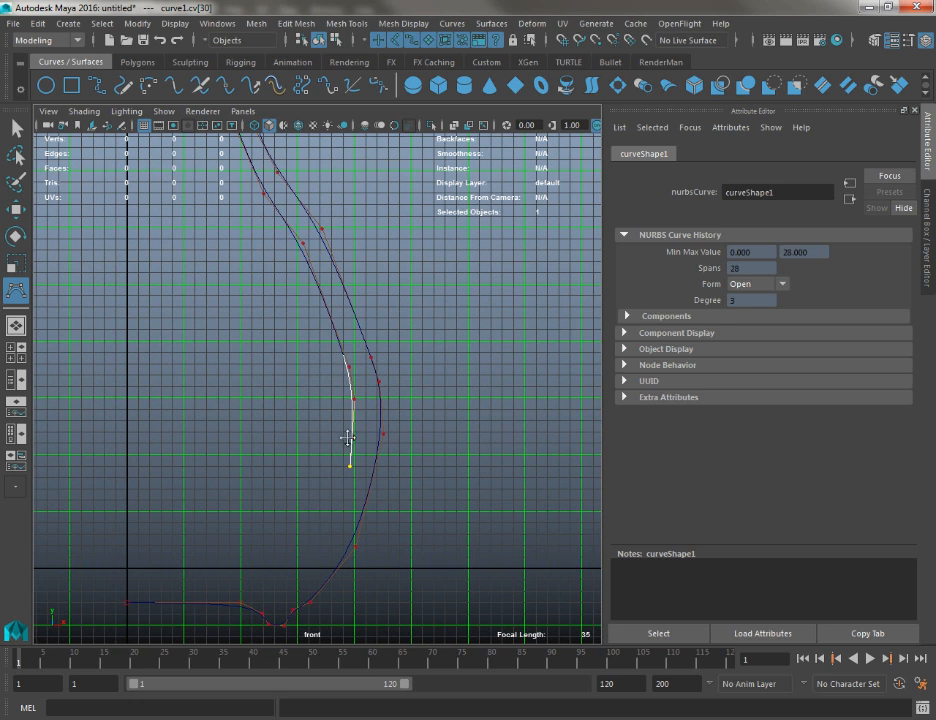
# Curve the inner wall inward below the belly with three control vertices ending above the foot
pyautogui.keyDown('alt'); pyautogui.moveTo(333, 545); pyautogui.dragTo(413, 329, button='middle'); pyautogui.keyUp('alt')
pyautogui.click(405, 331)
pyautogui.click(377, 366)
pyautogui.click(362, 378)
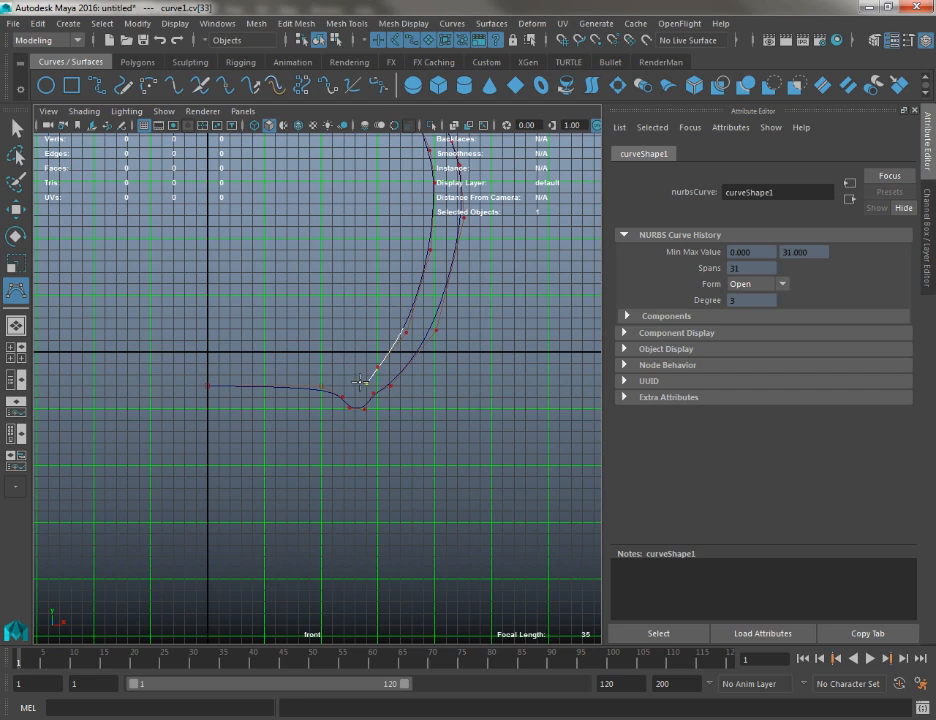
# Run the inner floor with four control vertices toward the vertical axis and finish the curve with a grid-snapped vertex on it
pyautogui.click(344, 374)
pyautogui.click(317, 368)
pyautogui.click(288, 365)
pyautogui.click(239, 362)
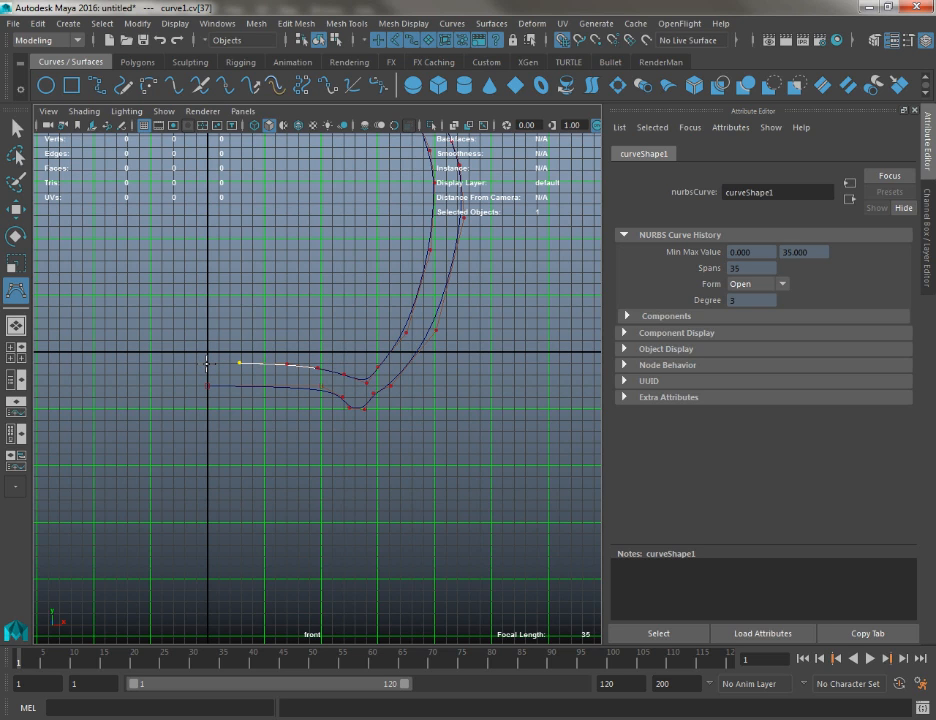
pyautogui.keyDown('alt'); pyautogui.moveTo(211, 399); pyautogui.dragTo(253, 450, button='middle'); pyautogui.keyUp('alt')
pyautogui.keyDown('alt'); pyautogui.moveTo(253, 450); pyautogui.dragTo(400, 503, button='right'); pyautogui.keyUp('alt')
pyautogui.press('w')
# Examine the finished profile curve along its length for uneven spacing between the inner and outer walls
pyautogui.keyDown('alt'); pyautogui.moveTo(374, 353); pyautogui.dragTo(150, 553, button='middle'); pyautogui.keyUp('alt')
pyautogui.keyDown('alt'); pyautogui.moveTo(238, 490); pyautogui.dragTo(172, 235, button='right'); pyautogui.keyUp('alt')
pyautogui.keyDown('alt'); pyautogui.moveTo(160, 163); pyautogui.dragTo(325, 650, button='middle'); pyautogui.keyUp('alt')
pyautogui.keyDown('alt'); pyautogui.moveTo(386, 400); pyautogui.dragTo(353, 334, button='right'); pyautogui.keyUp('alt')
pyautogui.keyDown('alt'); pyautogui.moveTo(353, 334); pyautogui.dragTo(278, 303, button='middle'); pyautogui.keyUp('alt')
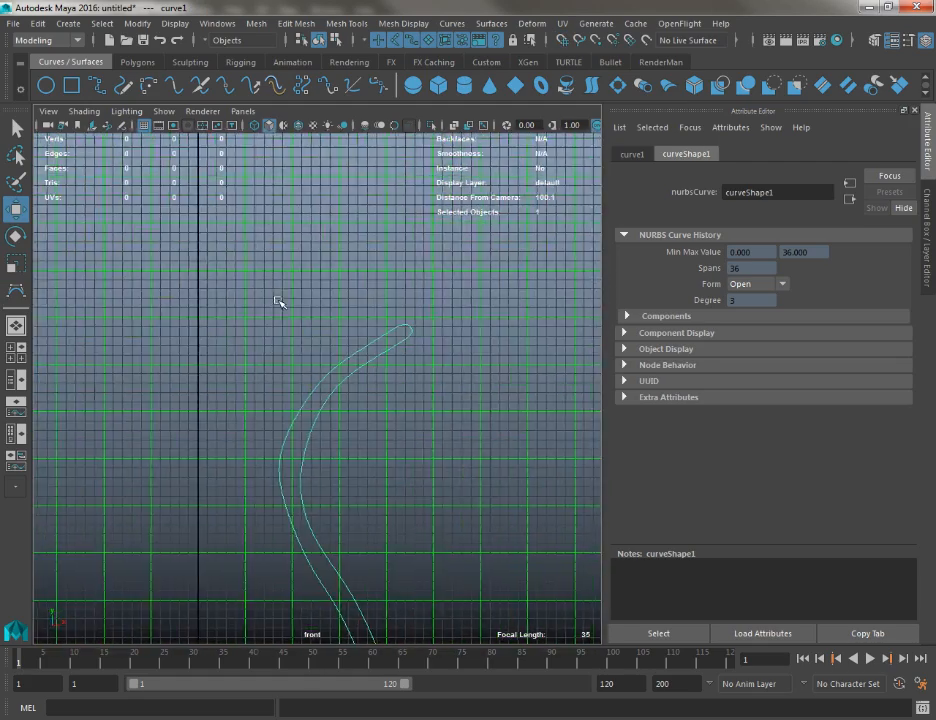
pyautogui.press('q')
pyautogui.keyDown('alt'); pyautogui.moveTo(354, 520); pyautogui.dragTo(359, 462, button='middle'); pyautogui.keyUp('alt')
pyautogui.keyDown('alt'); pyautogui.moveTo(310, 432); pyautogui.dragTo(263, 264, button='middle'); pyautogui.keyUp('alt')
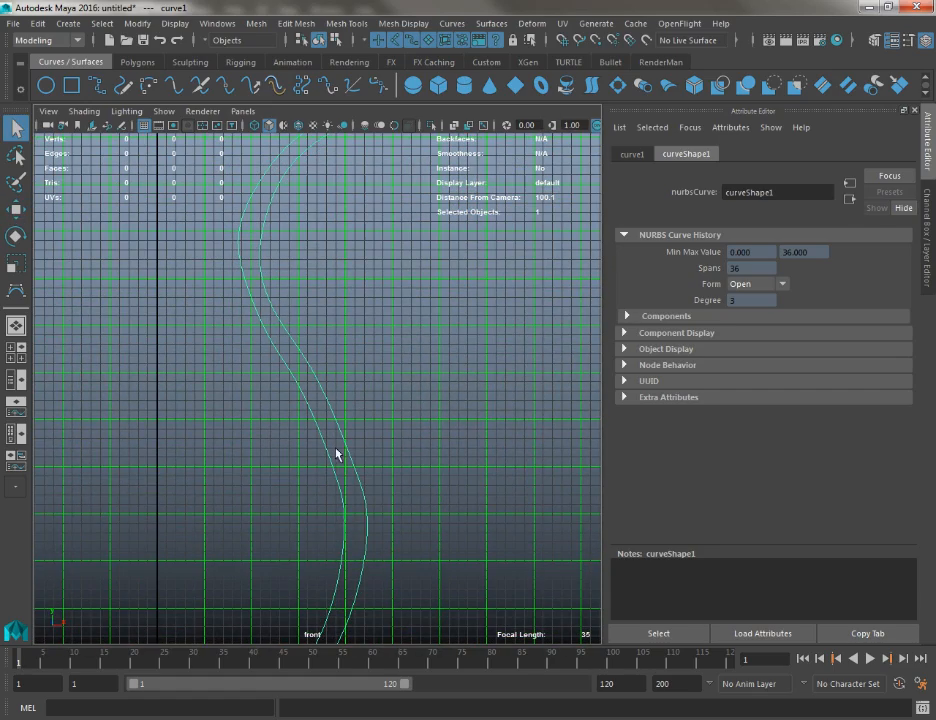
pyautogui.keyDown('alt'); pyautogui.moveTo(300, 486); pyautogui.dragTo(302, 298, button='middle'); pyautogui.keyUp('alt')
pyautogui.keyDown('alt'); pyautogui.moveTo(302, 298); pyautogui.dragTo(316, 337, button='right'); pyautogui.keyUp('alt')
pyautogui.keyDown('alt'); pyautogui.moveTo(314, 339); pyautogui.dragTo(252, 368, button='middle'); pyautogui.keyUp('alt')
pyautogui.keyDown('alt'); pyautogui.moveTo(325, 408); pyautogui.dragTo(392, 515, button='right'); pyautogui.keyUp('alt')
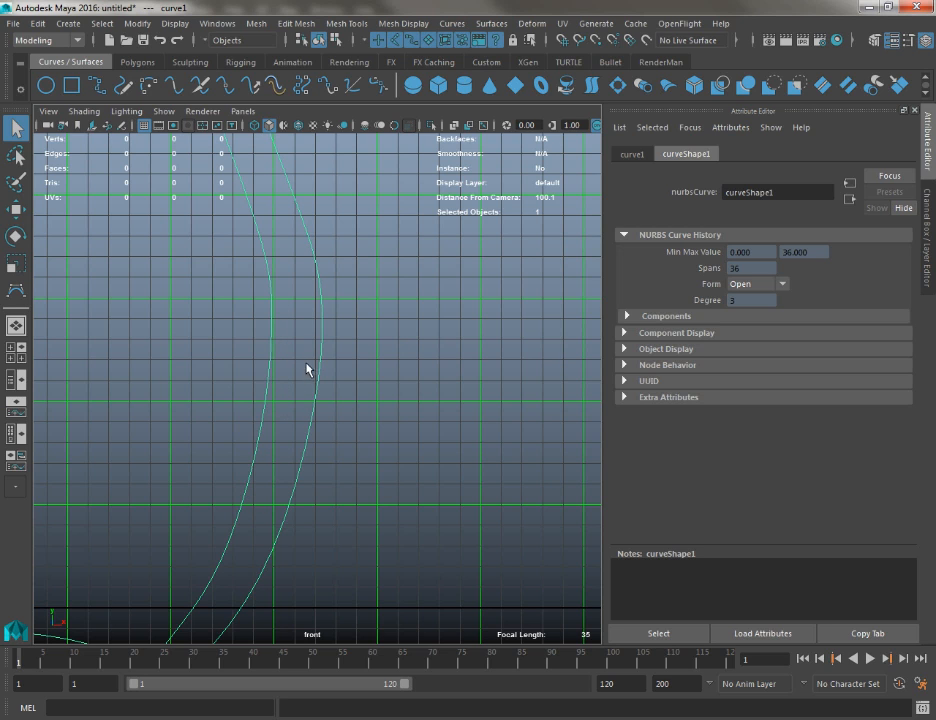
pyautogui.keyDown('alt'); pyautogui.moveTo(347, 446); pyautogui.dragTo(292, 170, button='right'); pyautogui.keyUp('alt')
pyautogui.keyDown('alt'); pyautogui.moveTo(291, 158); pyautogui.dragTo(380, 489, button='middle'); pyautogui.keyUp('alt')
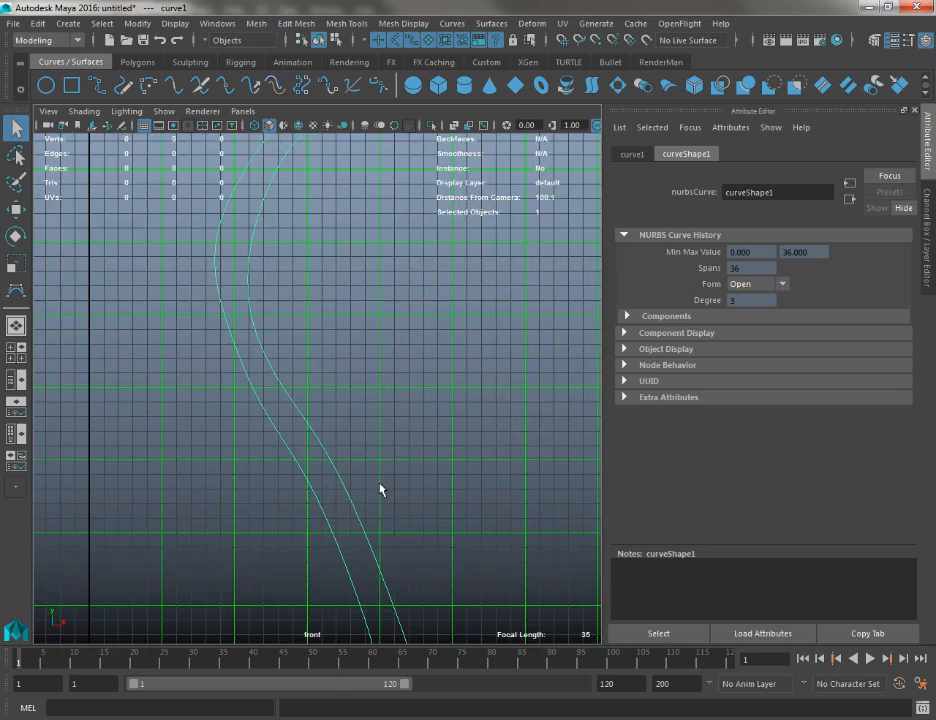
# Display the curve's control vertices and adjust the two outer-wall vertices just below the narrowest part of the neck
pyautogui.keyDown('alt'); pyautogui.moveTo(380, 489); pyautogui.dragTo(294, 284, button='right'); pyautogui.keyUp('alt')
pyautogui.moveTo(274, 349); pyautogui.dragTo(192, 338, button='right')
pyautogui.moveTo(318, 404); pyautogui.dragTo(318, 404)
pyautogui.press('w')
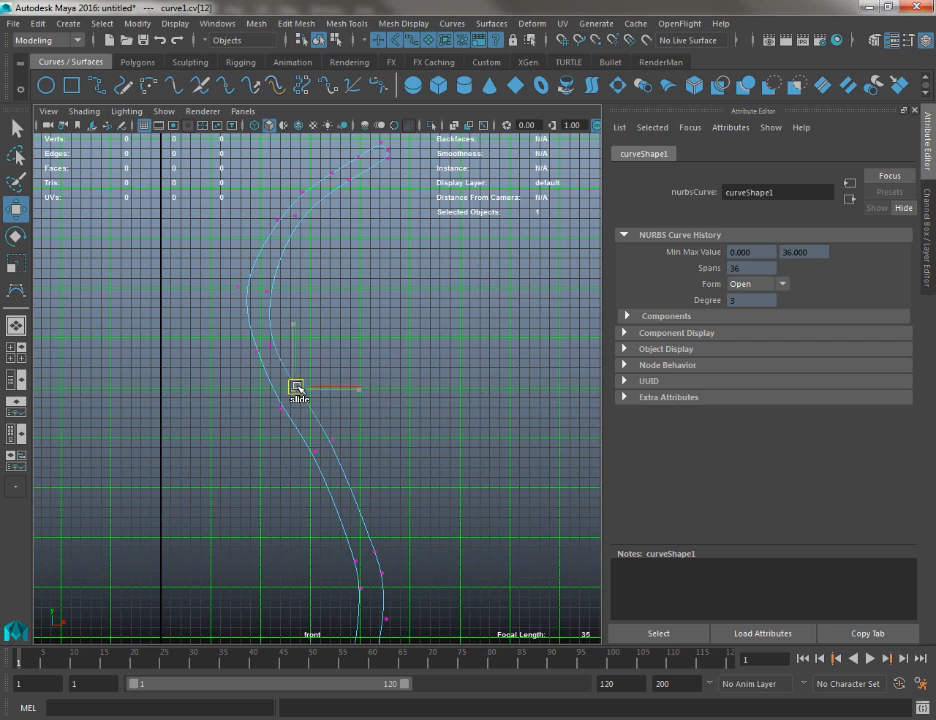
pyautogui.moveTo(284, 352); pyautogui.dragTo(286, 354)
pyautogui.moveTo(272, 347); pyautogui.dragTo(277, 341)
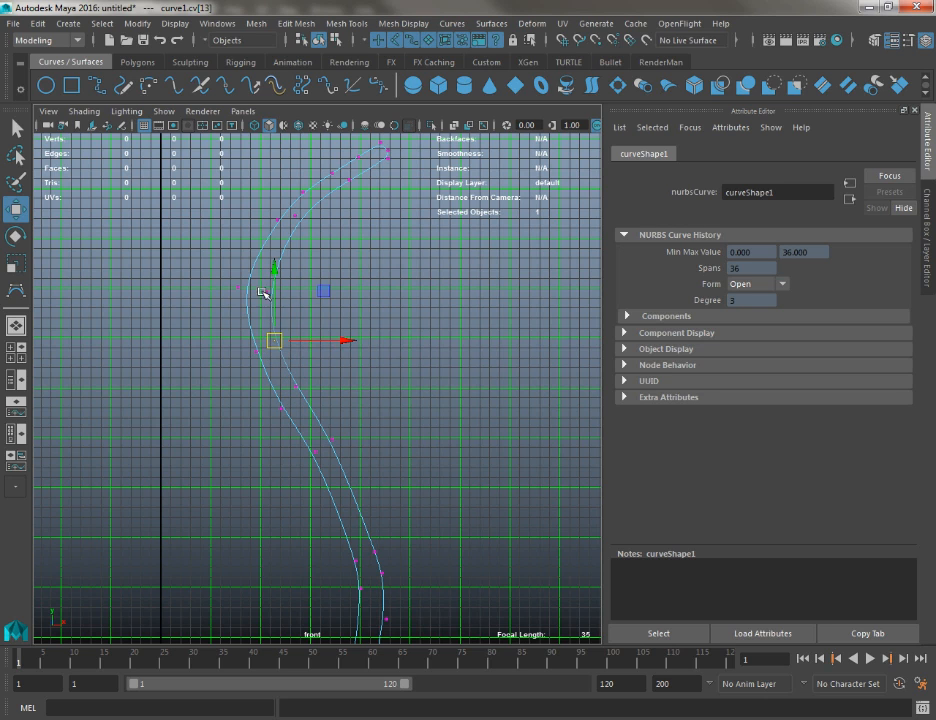
# Nudge the inner-wall vertex at the narrowest part of the neck slightly toward the outer wall
pyautogui.moveTo(258, 287); pyautogui.dragTo(276, 302)
pyautogui.moveTo(211, 274); pyautogui.dragTo(254, 308)
pyautogui.moveTo(238, 287); pyautogui.dragTo(244, 288)
pyautogui.keyDown('alt'); pyautogui.moveTo(244, 288); pyautogui.dragTo(232, 420, button='middle'); pyautogui.keyUp('alt')
# Reposition the vertices on the underside of the lip and flare downward to thicken the upper rim
pyautogui.keyDown('alt'); pyautogui.moveTo(376, 230); pyautogui.dragTo(376, 257, button='right'); pyautogui.keyUp('alt')
pyautogui.moveTo(374, 251)
pyautogui.mouseDown()
pyautogui.moveTo(403, 272)
pyautogui.moveTo(379, 262)
pyautogui.mouseUp()
pyautogui.moveTo(317, 277); pyautogui.dragTo(345, 297)
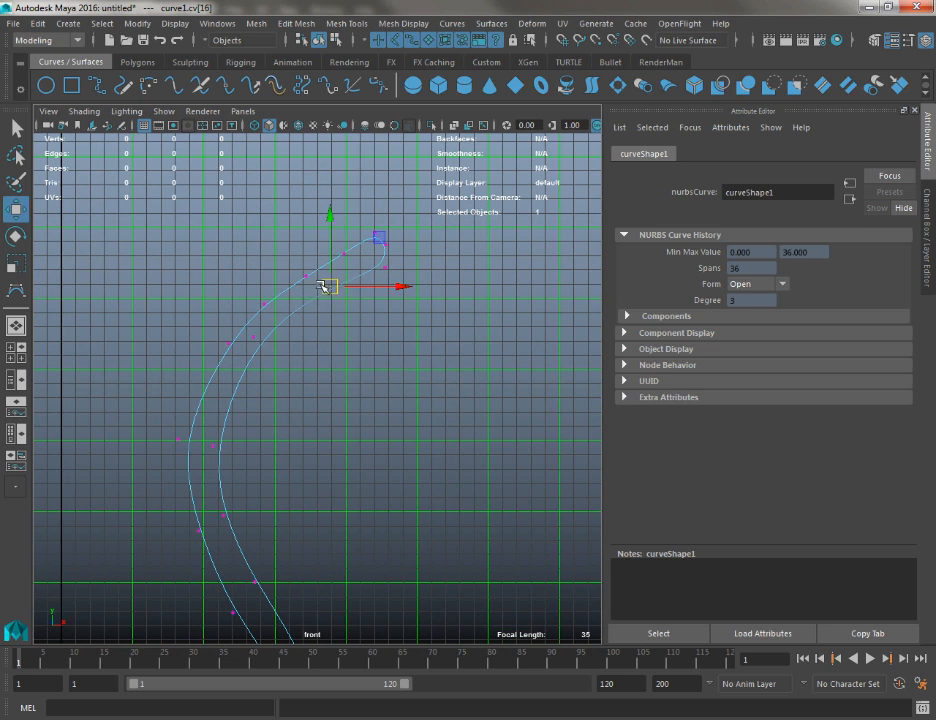
pyautogui.click(253, 340)
pyautogui.moveTo(245, 325); pyautogui.dragTo(289, 359)
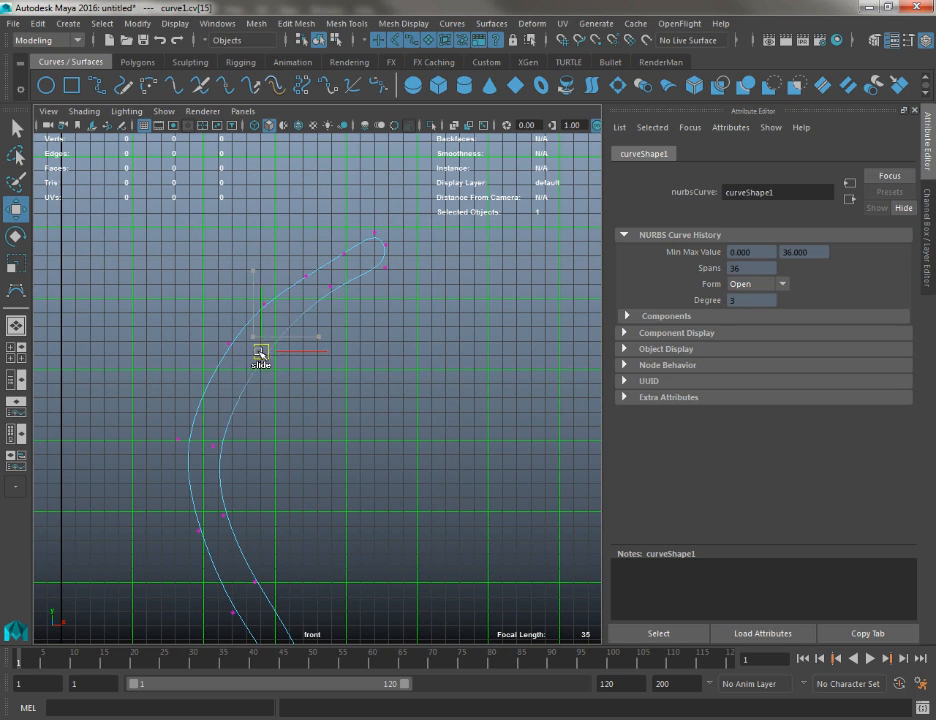
# Re-enter control vertex editing and nudge the outer-wall vertex at the start of the flare slightly down
pyautogui.press('q')
pyautogui.rightClick(253, 373)
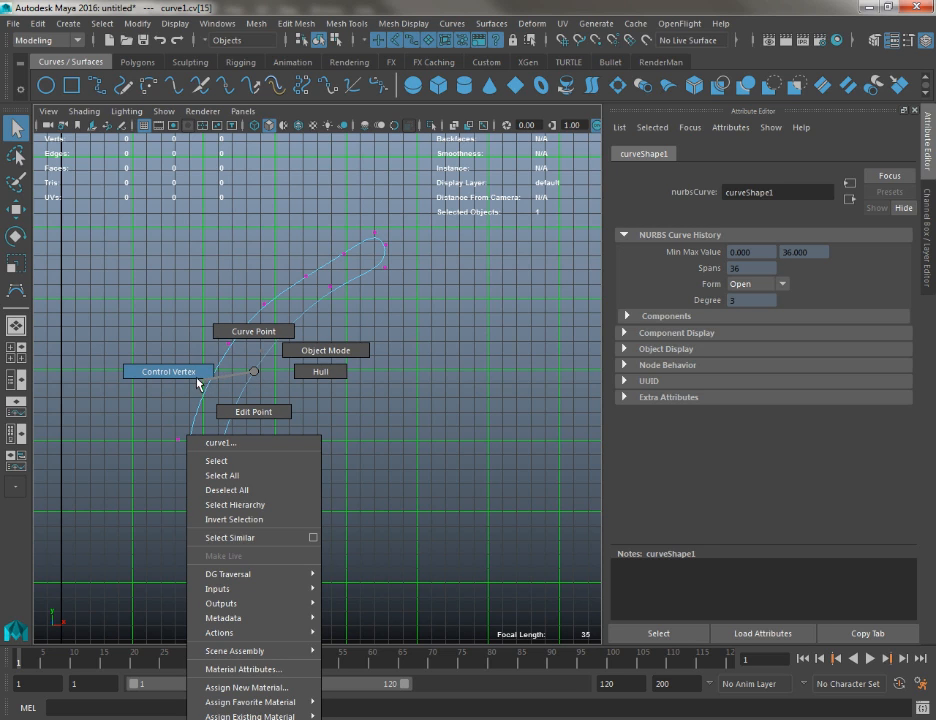
pyautogui.moveTo(165, 368); pyautogui.dragTo(165, 370, button='right')
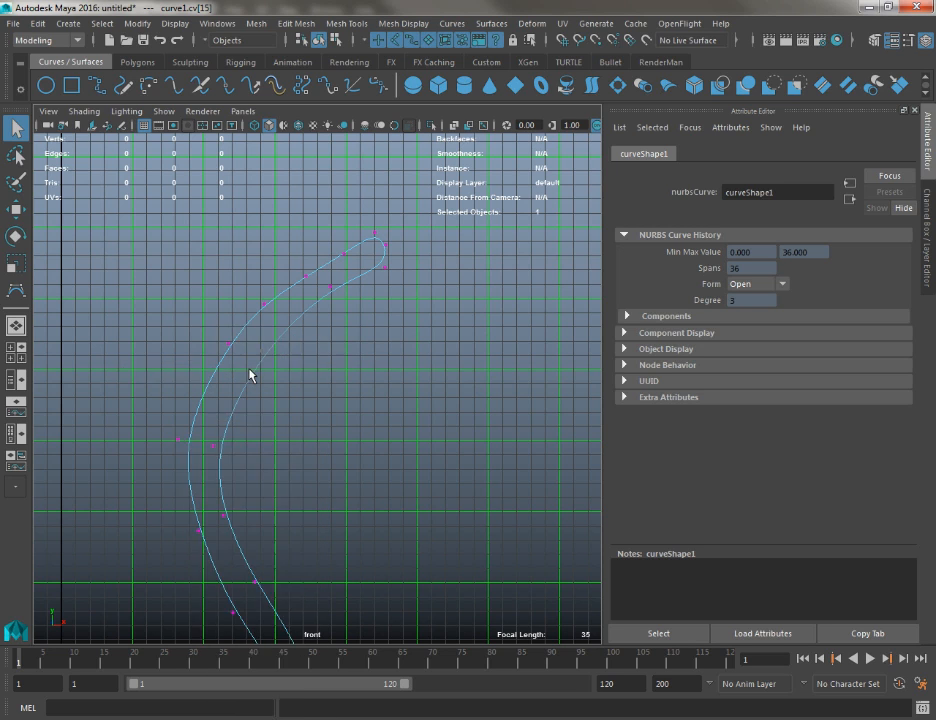
pyautogui.moveTo(235, 371); pyautogui.dragTo(222, 346, button='right')
pyautogui.click(255, 356)
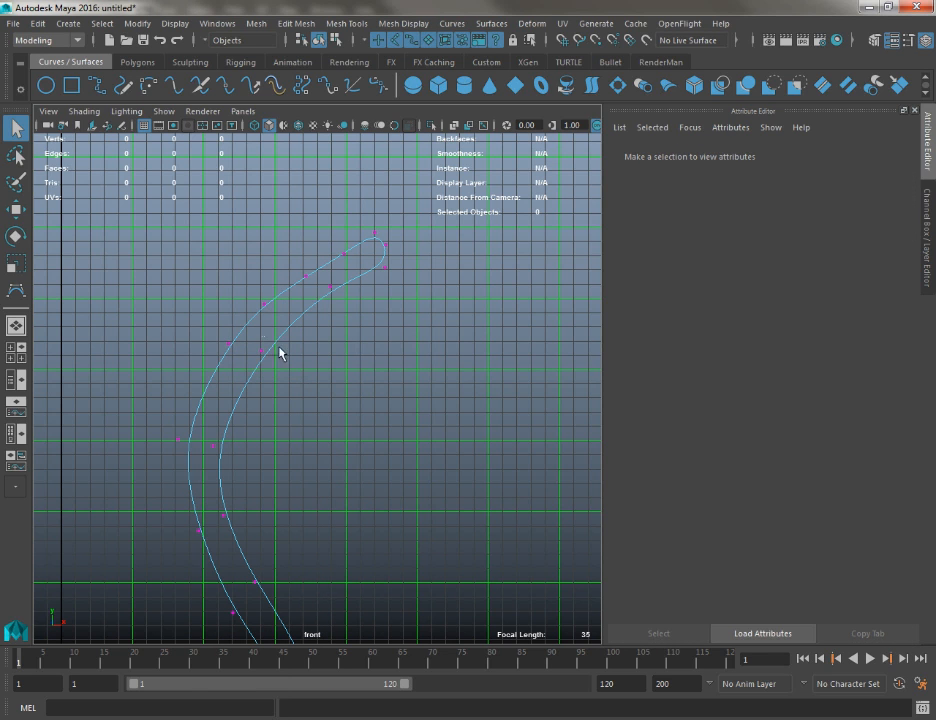
pyautogui.moveTo(261, 336)
pyautogui.mouseDown()
pyautogui.moveTo(292, 371)
pyautogui.moveTo(277, 373)
pyautogui.moveTo(261, 355)
pyautogui.mouseUp()
pyautogui.press('w')
# Move the two vertices on the upper side of the flare slightly up and toward the axis
pyautogui.moveTo(294, 227); pyautogui.dragTo(314, 284)
pyautogui.moveTo(305, 276); pyautogui.dragTo(302, 272)
pyautogui.moveTo(324, 221); pyautogui.dragTo(363, 265)
pyautogui.moveTo(344, 254); pyautogui.dragTo(340, 247)
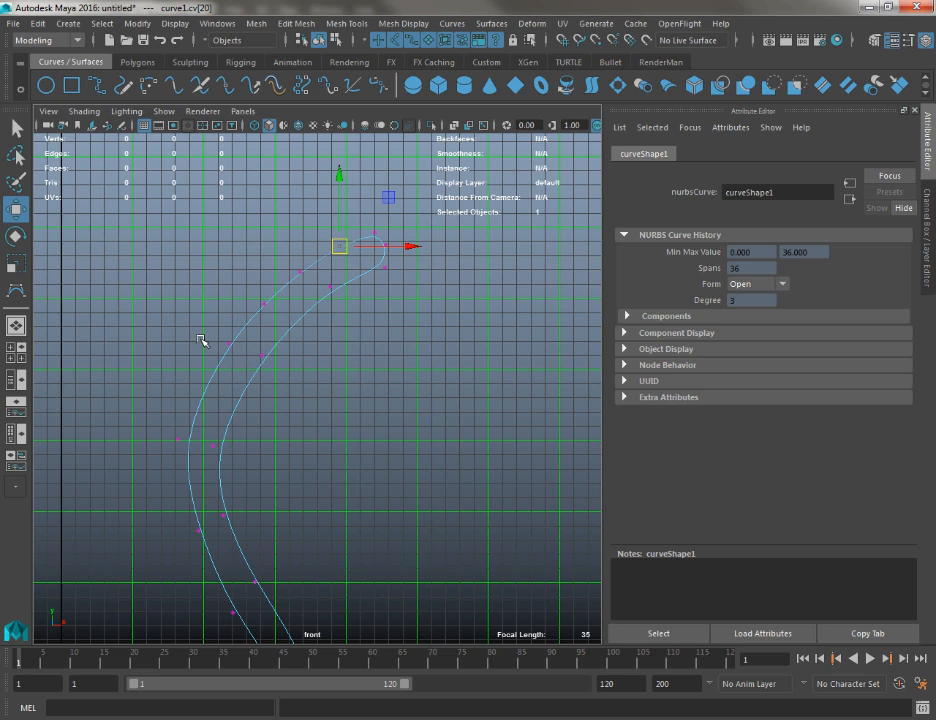
# Raise the inner and outer wall vertices just above the vase's widest part and shift them slightly toward the axis
pyautogui.moveTo(164, 491); pyautogui.dragTo(190, 532)
pyautogui.keyDown('alt'); pyautogui.moveTo(288, 628); pyautogui.dragTo(238, 95, button='middle'); pyautogui.keyUp('alt')
pyautogui.keyDown('alt'); pyautogui.moveTo(310, 345); pyautogui.dragTo(330, 416, button='right'); pyautogui.keyUp('alt')
pyautogui.keyDown('alt'); pyautogui.moveTo(330, 416); pyautogui.dragTo(352, 244, button='middle'); pyautogui.keyUp('alt')
pyautogui.keyDown('alt'); pyautogui.moveTo(298, 342); pyautogui.dragTo(194, 224, button='right'); pyautogui.keyUp('alt')
pyautogui.keyDown('alt'); pyautogui.moveTo(220, 262); pyautogui.dragTo(250, 328, button='middle'); pyautogui.keyUp('alt')
pyautogui.press('q')
pyautogui.moveTo(324, 317)
pyautogui.mouseDown()
pyautogui.moveTo(362, 356)
pyautogui.moveTo(340, 319)
pyautogui.mouseUp()
pyautogui.press('w')
pyautogui.moveTo(358, 329); pyautogui.dragTo(359, 303)
pyautogui.keyDown('alt'); pyautogui.moveTo(363, 354); pyautogui.dragTo(361, 324, button='middle'); pyautogui.keyUp('alt')
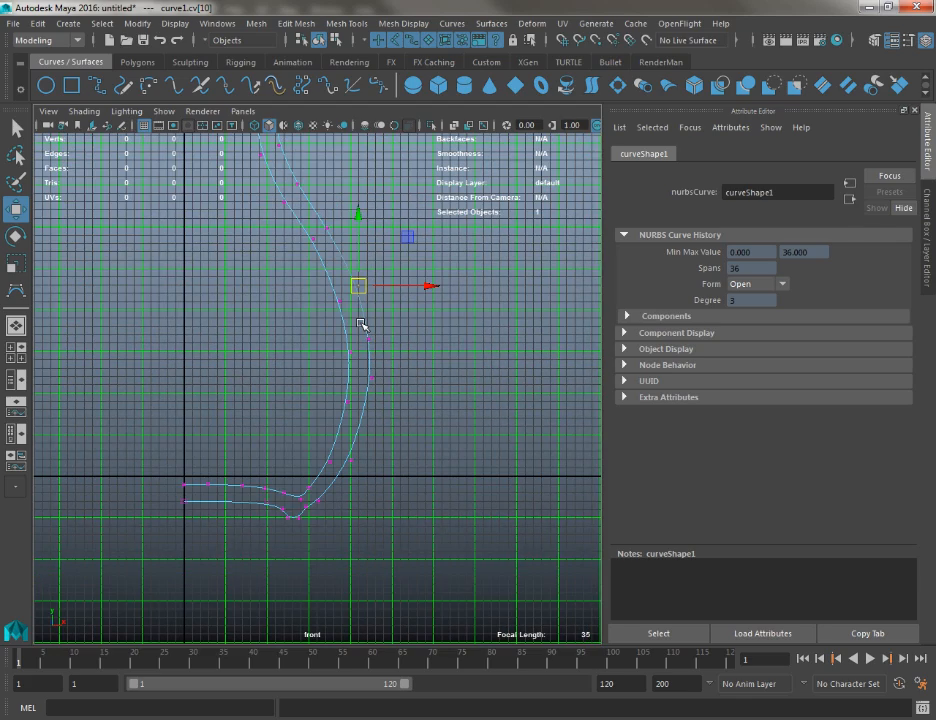
# Nudge the outer-wall vertex above the belly slightly higher to smooth the shoulder
pyautogui.keyDown('alt'); pyautogui.moveTo(376, 350); pyautogui.dragTo(404, 436, button='right'); pyautogui.keyUp('alt')
pyautogui.keyDown('alt'); pyautogui.moveTo(378, 442); pyautogui.dragTo(356, 484, button='middle'); pyautogui.keyUp('alt')
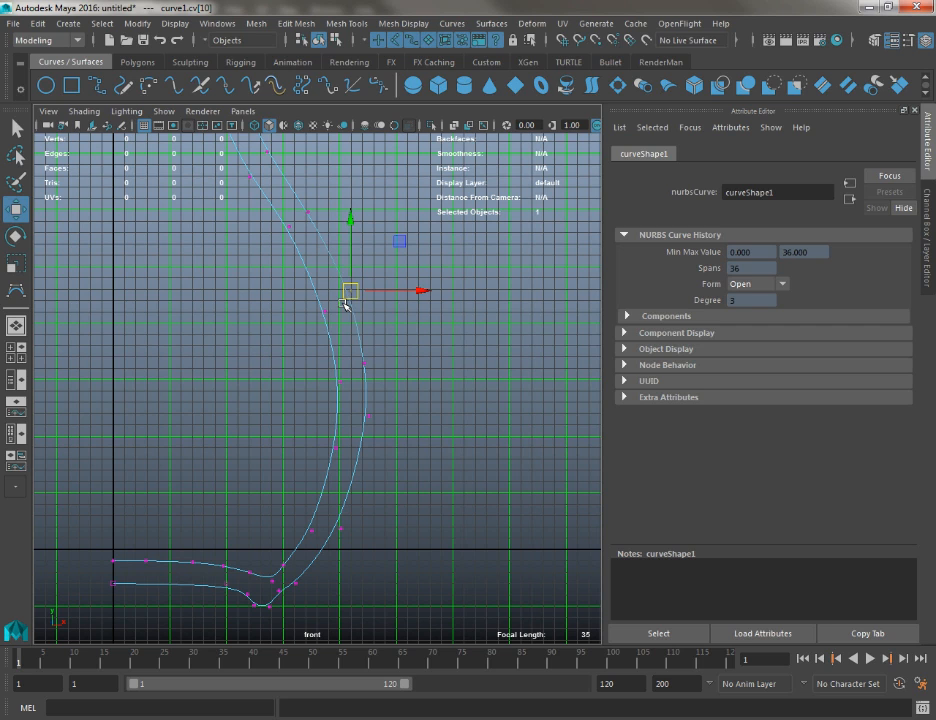
pyautogui.moveTo(351, 295); pyautogui.dragTo(349, 286)
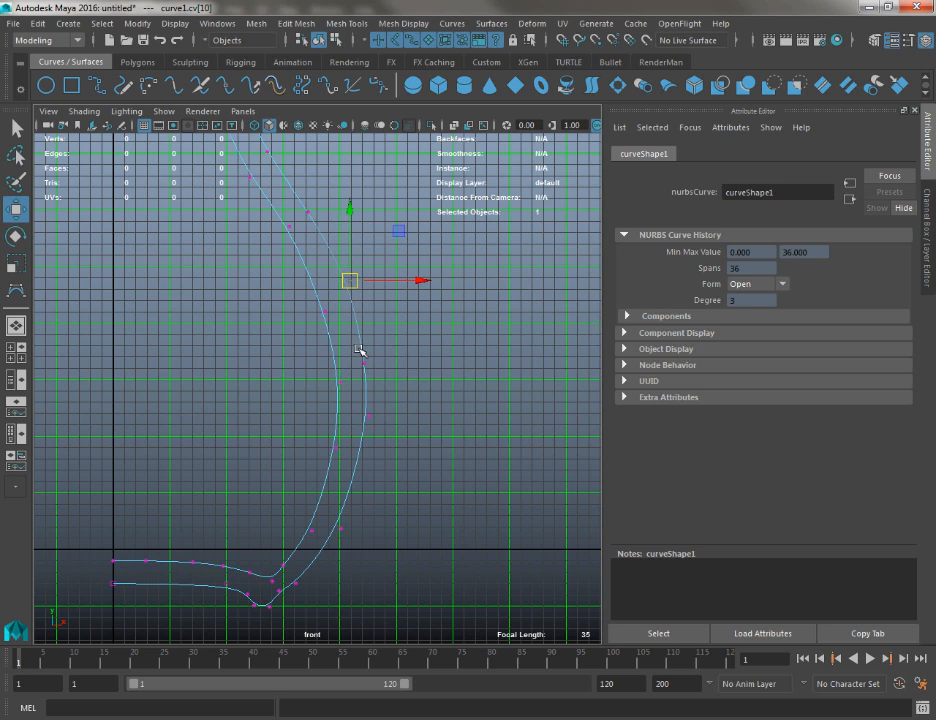
# Try moving the outer vertex at the belly's widest part down and outward, and undo the edits
pyautogui.click(365, 364)
pyautogui.moveTo(366, 365); pyautogui.dragTo(374, 398)
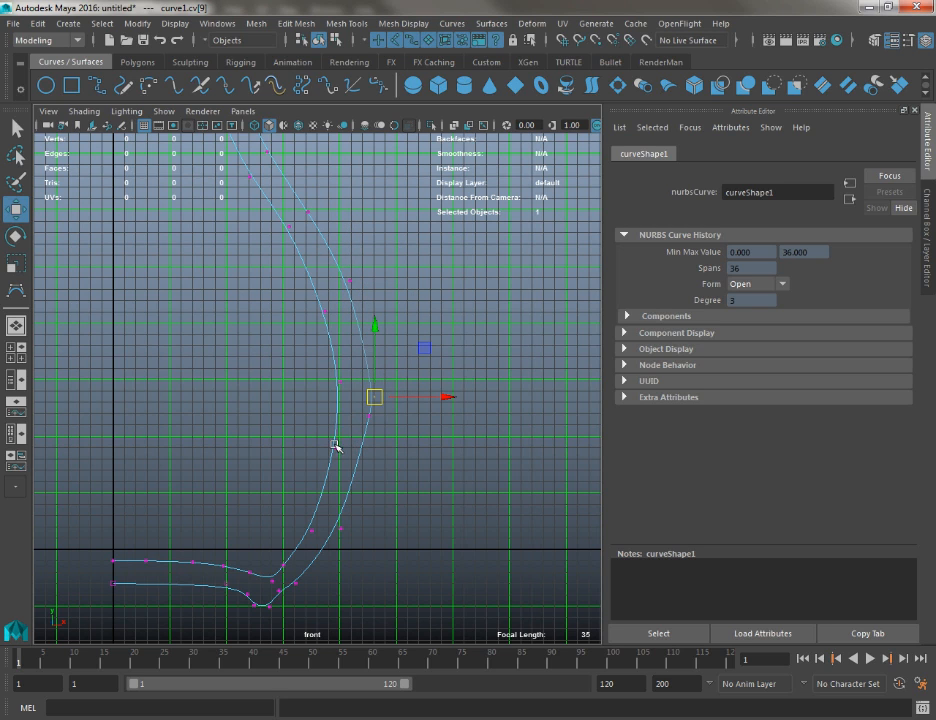
pyautogui.click(351, 286)
pyautogui.moveTo(351, 286); pyautogui.dragTo(367, 404)
pyautogui.click(376, 399)
pyautogui.hotkey('ctrl', 'z')
pyautogui.hotkey('ctrl', 'z')
pyautogui.hotkey('ctrl', 'z')
pyautogui.hotkey('ctrl', 'z')
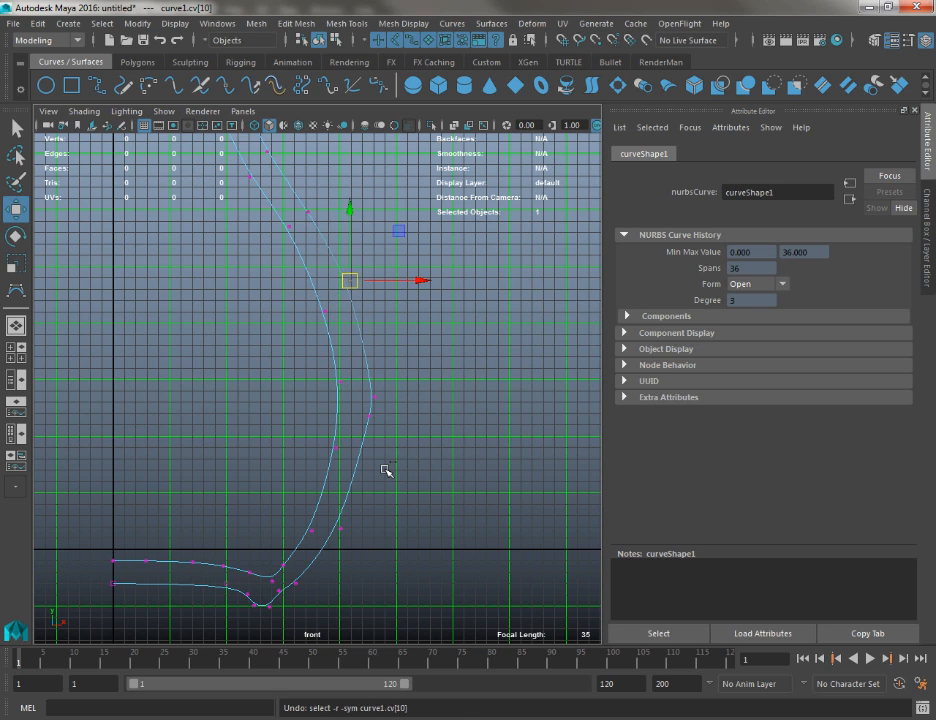
pyautogui.hotkey('ctrl', 'z')
# Lower the two outer vertices at the widest part of the belly to even out its curvature
pyautogui.click(371, 417)
pyautogui.moveTo(375, 420); pyautogui.dragTo(366, 464)
pyautogui.moveTo(357, 338); pyautogui.dragTo(392, 389)
pyautogui.moveTo(371, 365)
pyautogui.mouseDown()
pyautogui.moveTo(458, 366)
pyautogui.moveTo(332, 386)
pyautogui.moveTo(414, 382)
pyautogui.moveTo(367, 378)
pyautogui.mouseUp()
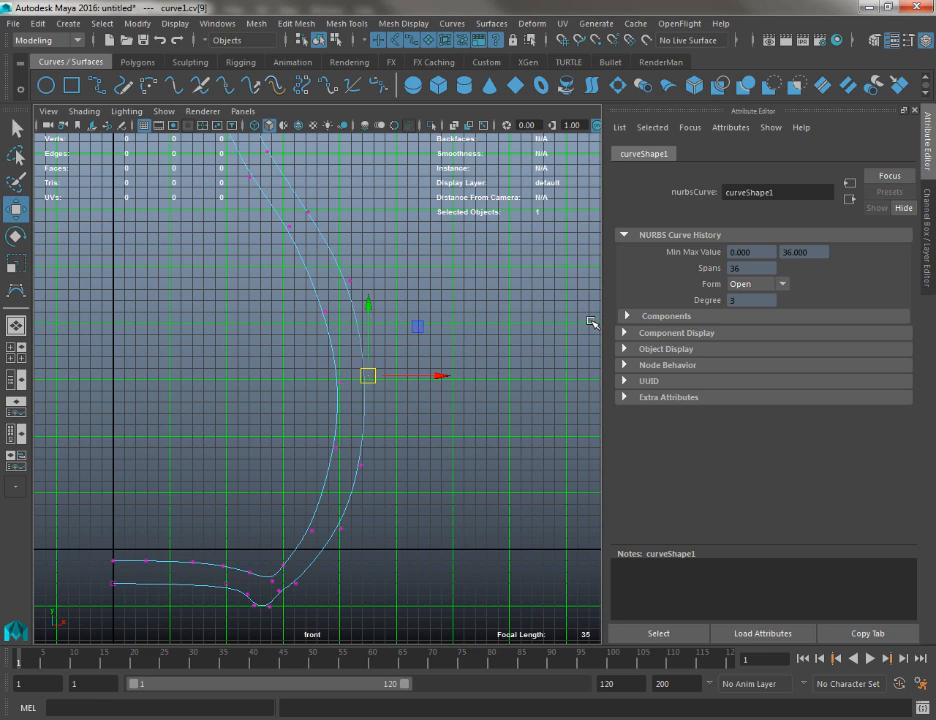
pyautogui.press('q')
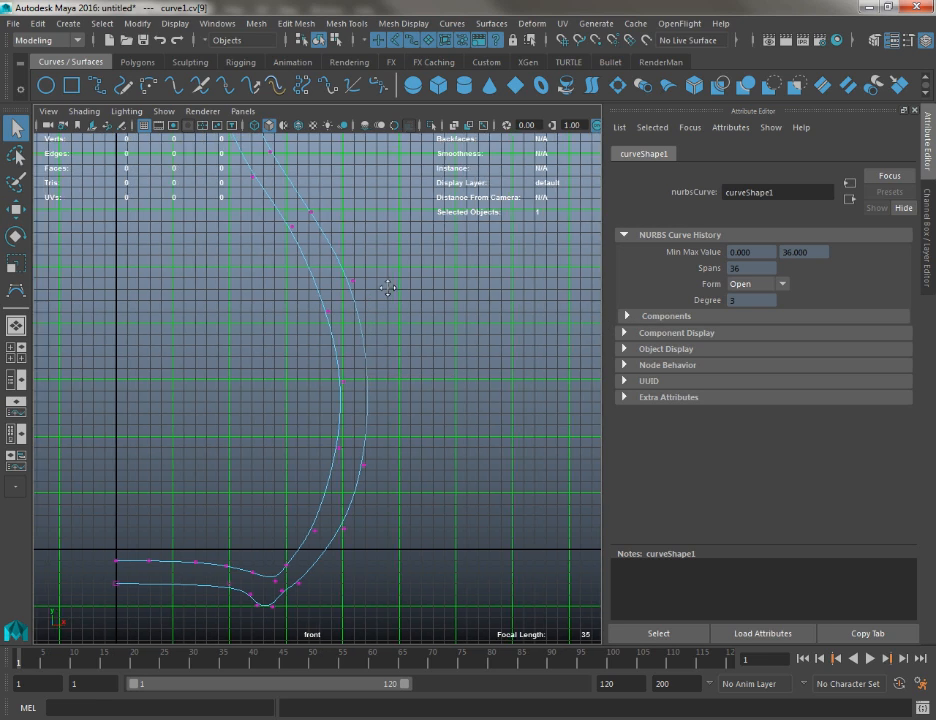
# Collapse the Attribute Editor to enlarge the front view around the vase profile
pyautogui.keyDown('alt'); pyautogui.moveTo(389, 286); pyautogui.dragTo(496, 248, button='middle'); pyautogui.keyUp('alt')
pyautogui.click(922, 152)
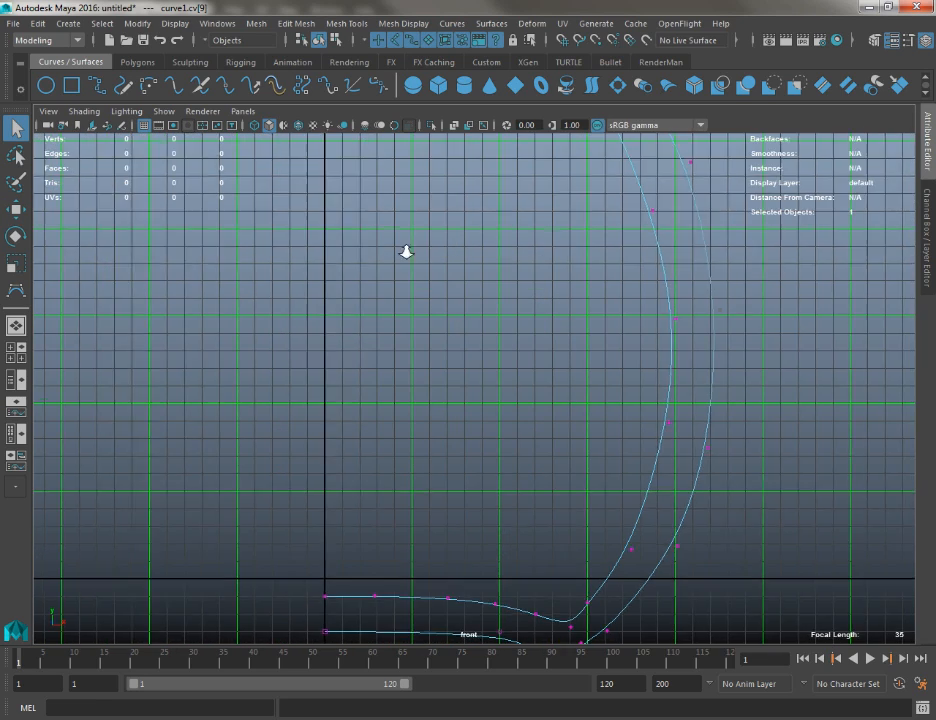
pyautogui.keyDown('alt'); pyautogui.moveTo(407, 251); pyautogui.dragTo(482, 391, button='right'); pyautogui.keyUp('alt')
pyautogui.keyDown('alt'); pyautogui.moveTo(482, 391); pyautogui.dragTo(457, 279, button='middle'); pyautogui.keyUp('alt')
pyautogui.moveTo(457, 279); pyautogui.dragTo(492, 233, button='right')
# Return the profile curve to object mode and hide the front view's grid
pyautogui.click(452, 268)
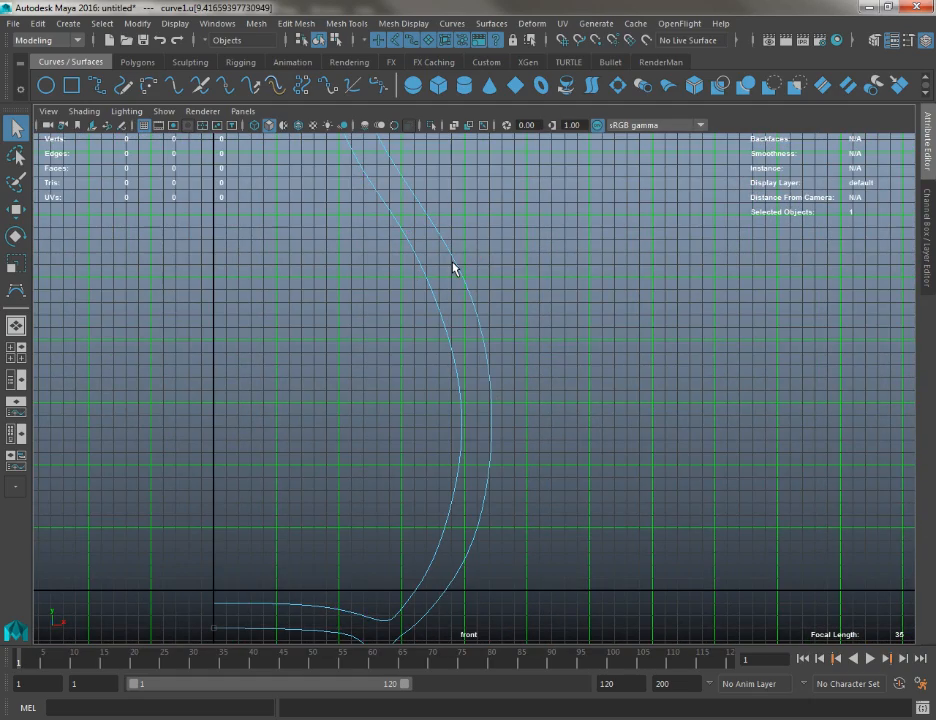
pyautogui.keyDown('alt'); pyautogui.moveTo(456, 265); pyautogui.dragTo(449, 246); pyautogui.keyUp('alt')
pyautogui.moveTo(449, 246); pyautogui.dragTo(493, 221, button='right')
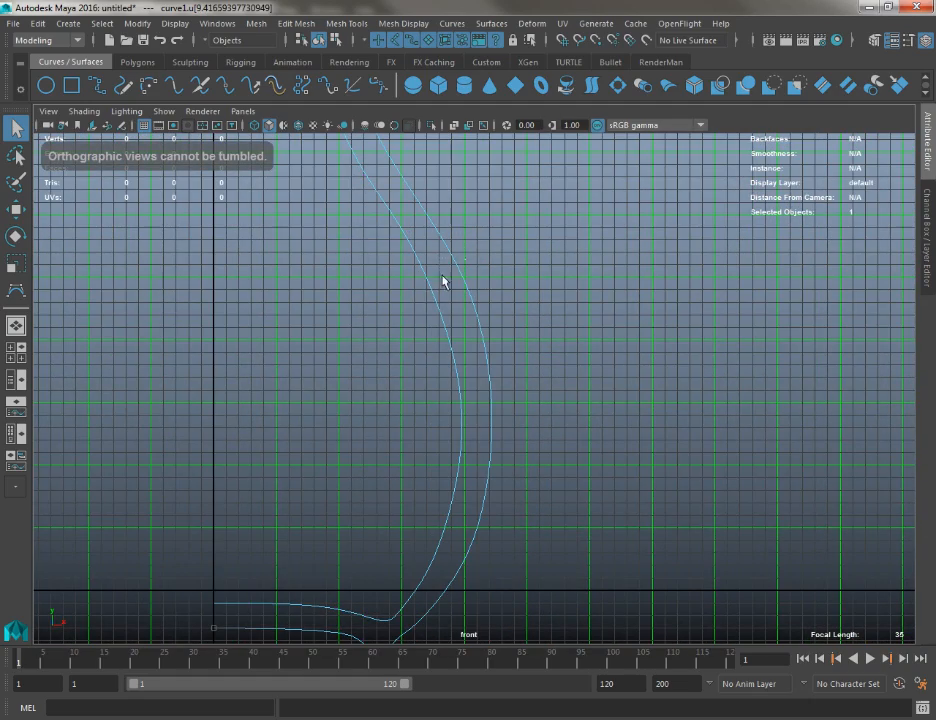
pyautogui.keyDown('alt'); pyautogui.moveTo(414, 385); pyautogui.dragTo(212, 90, button='right'); pyautogui.keyUp('alt')
pyautogui.keyDown('alt'); pyautogui.moveTo(400, 271); pyautogui.dragTo(414, 363, button='middle'); pyautogui.keyUp('alt')
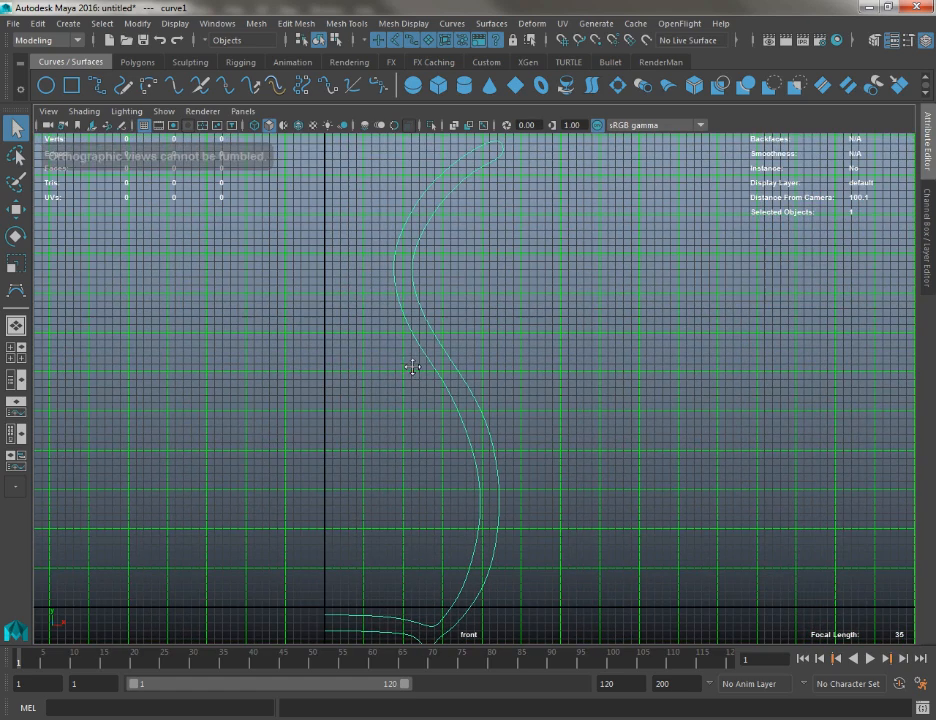
pyautogui.click(144, 125)
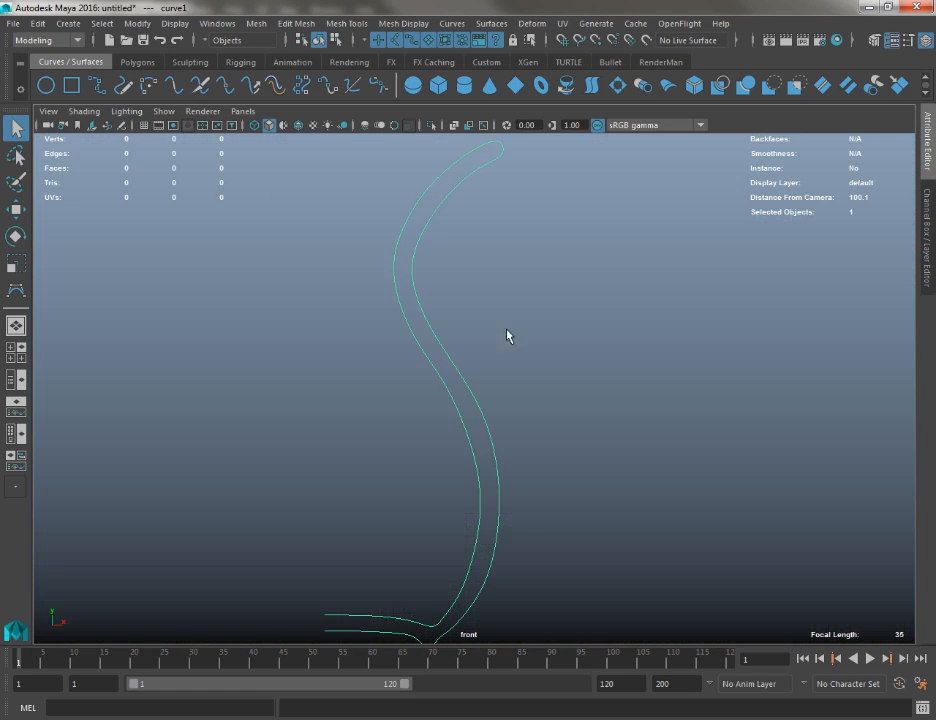
# Examine the whole vase profile from the foot up to the rounded lip
pyautogui.keyDown('alt'); pyautogui.moveTo(508, 334); pyautogui.dragTo(424, 247, button='right'); pyautogui.keyUp('alt')
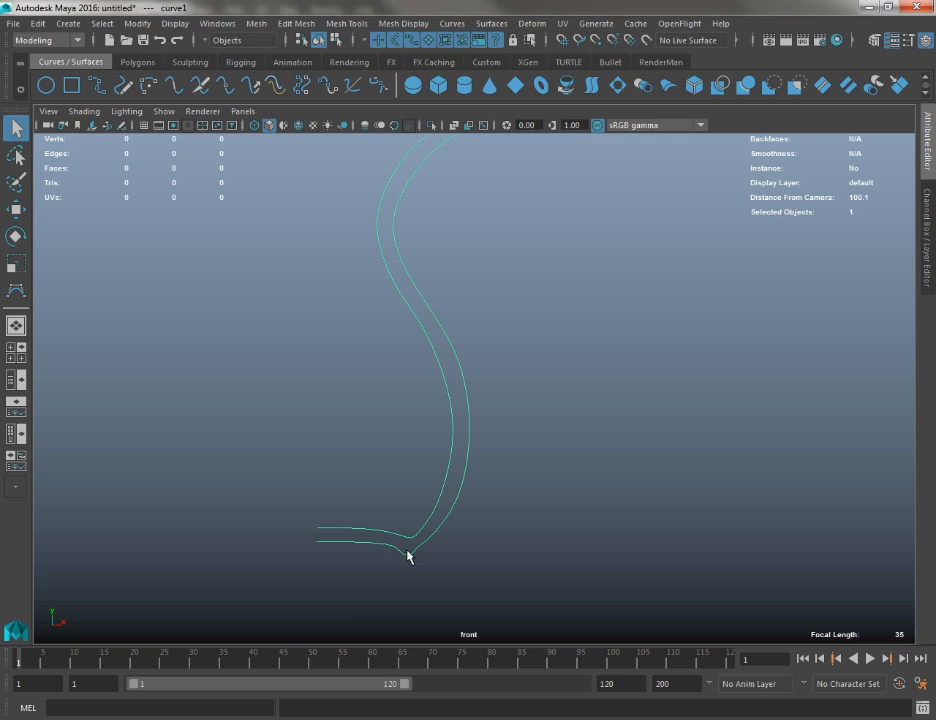
pyautogui.keyDown('alt'); pyautogui.moveTo(432, 482); pyautogui.dragTo(416, 563, button='middle'); pyautogui.keyUp('alt')
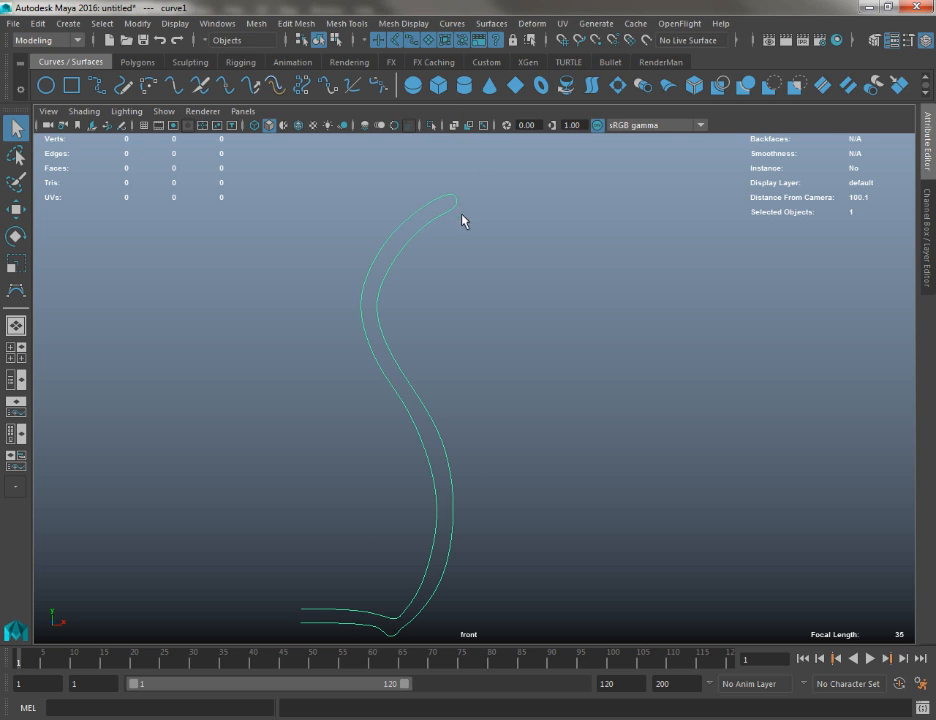
pyautogui.keyDown('alt'); pyautogui.moveTo(470, 201); pyautogui.dragTo(471, 195, button='middle'); pyautogui.keyUp('alt')
pyautogui.keyDown('alt'); pyautogui.moveTo(512, 597); pyautogui.dragTo(576, 527, button='middle'); pyautogui.keyUp('alt')
pyautogui.keyDown('alt'); pyautogui.moveTo(576, 527); pyautogui.dragTo(478, 359, button='right'); pyautogui.keyUp('alt')
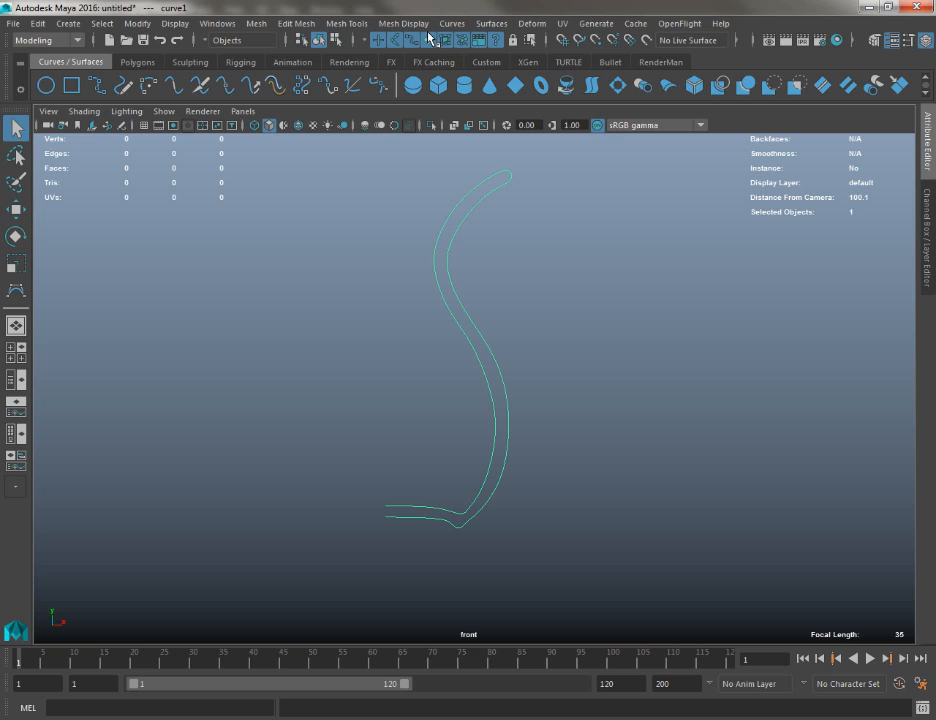
# Show the curve's pivot with the Move tool and examine its position relative to the open ends at the base
pyautogui.moveTo(420, 309); pyautogui.dragTo(600, 391)
pyautogui.press('w')
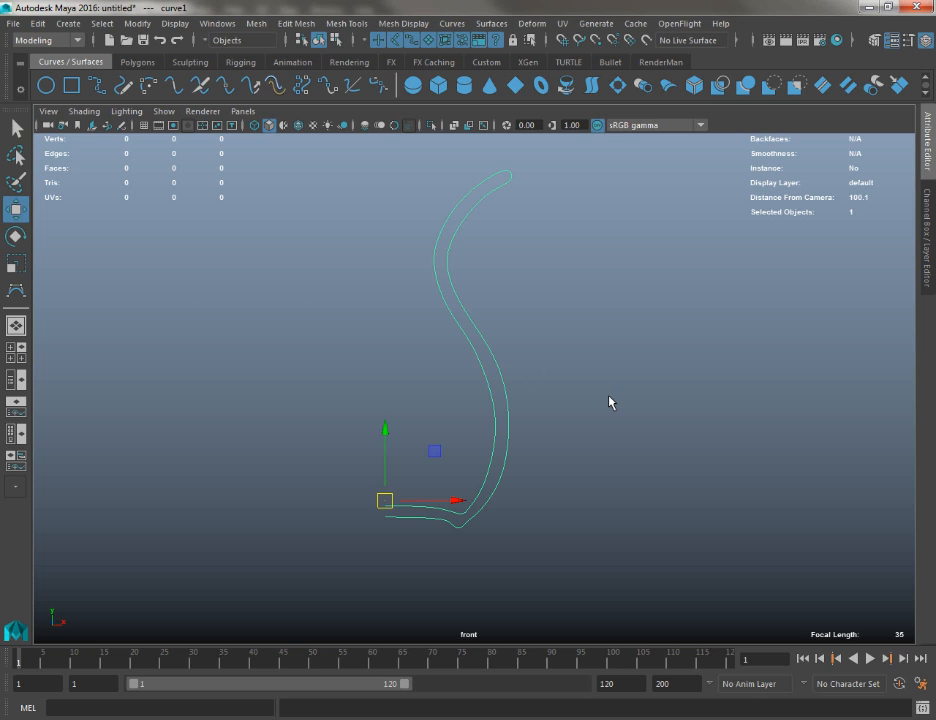
pyautogui.keyDown('alt'); pyautogui.moveTo(463, 487); pyautogui.dragTo(576, 368, button='middle'); pyautogui.keyUp('alt')
pyautogui.keyDown('alt'); pyautogui.moveTo(574, 372); pyautogui.dragTo(571, 537, button='right'); pyautogui.keyUp('alt')
pyautogui.moveTo(503, 378); pyautogui.dragTo(476, 386)
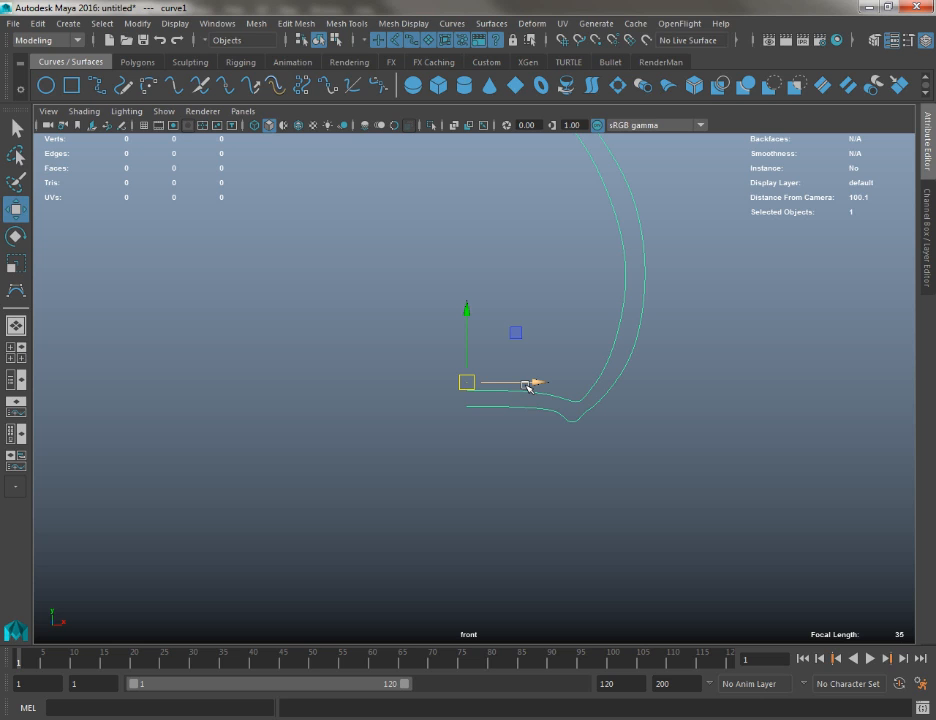
# Try to move the curve's pivot sideways away from the profile, and undo that pivot move
pyautogui.press('d')
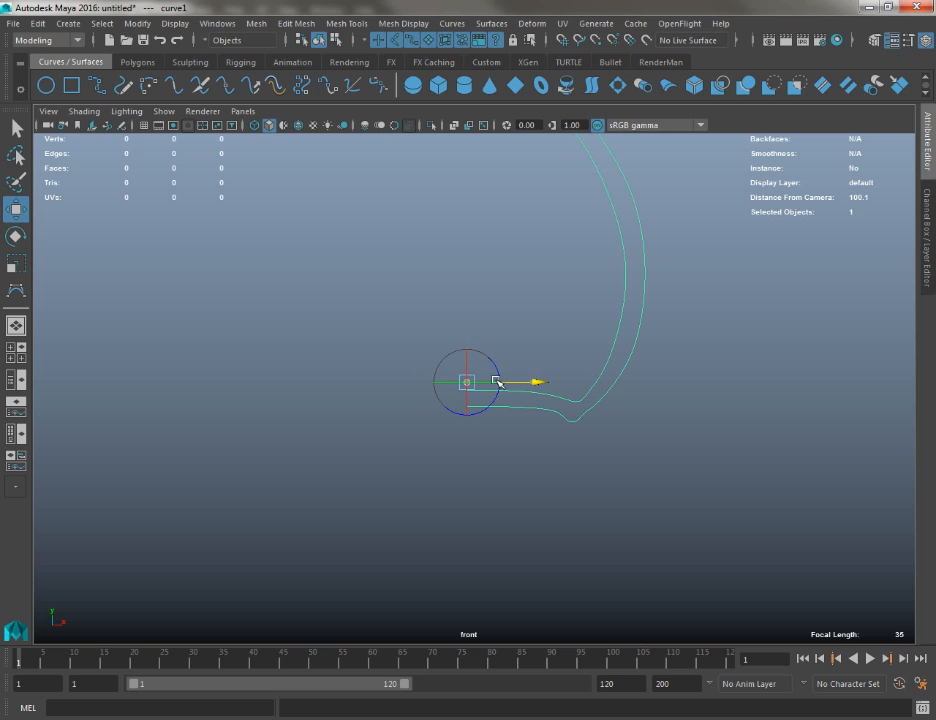
pyautogui.moveTo(498, 384); pyautogui.dragTo(155, 384)
pyautogui.keyDown('alt'); pyautogui.moveTo(253, 411); pyautogui.dragTo(327, 432, button='middle'); pyautogui.keyUp('alt')
pyautogui.keyDown('alt'); pyautogui.moveTo(327, 432); pyautogui.dragTo(143, 325, button='right'); pyautogui.keyUp('alt')
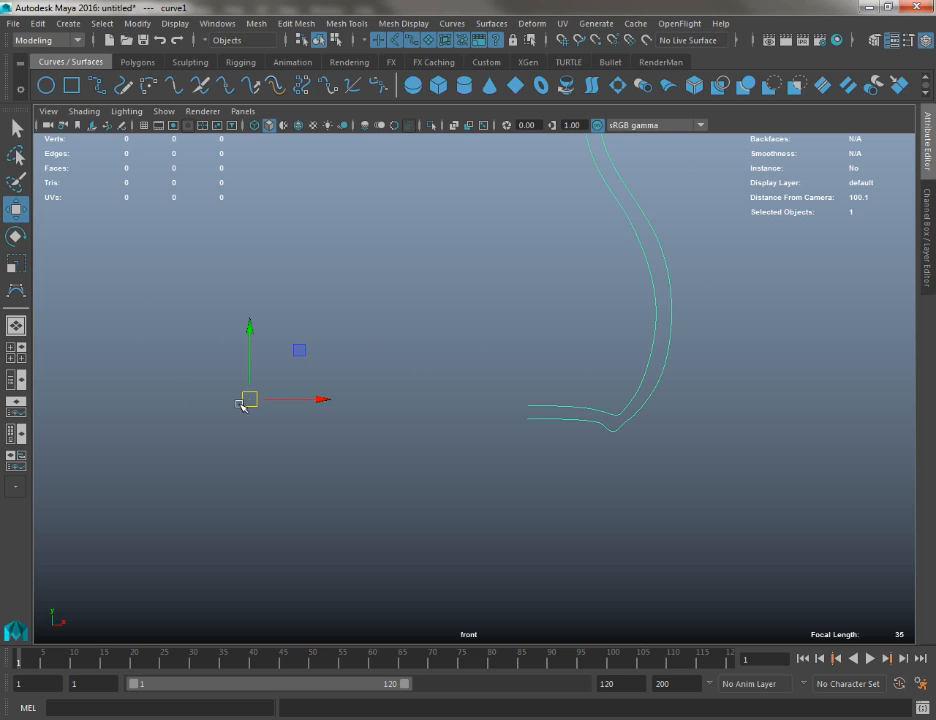
pyautogui.hotkey('ctrl', 'z')
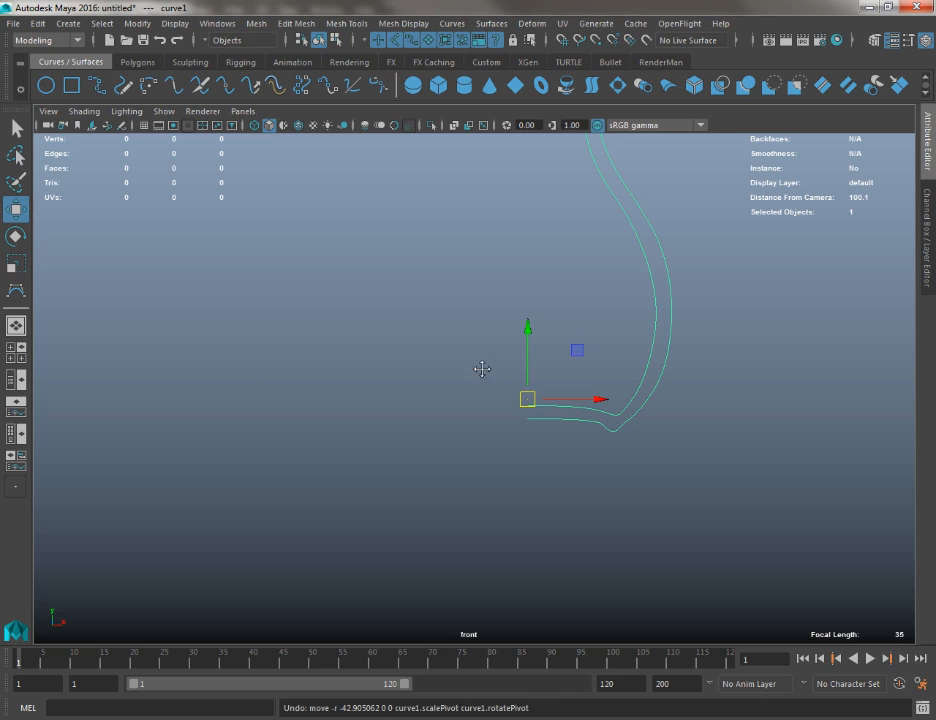
# Check the curve's pivot and open base ends against the grid origin by temporarily displaying the front view's grid
pyautogui.keyDown('alt'); pyautogui.moveTo(552, 370); pyautogui.dragTo(462, 351, button='middle'); pyautogui.keyUp('alt')
pyautogui.keyDown('alt'); pyautogui.moveTo(462, 351); pyautogui.dragTo(735, 717, button='right'); pyautogui.keyUp('alt')
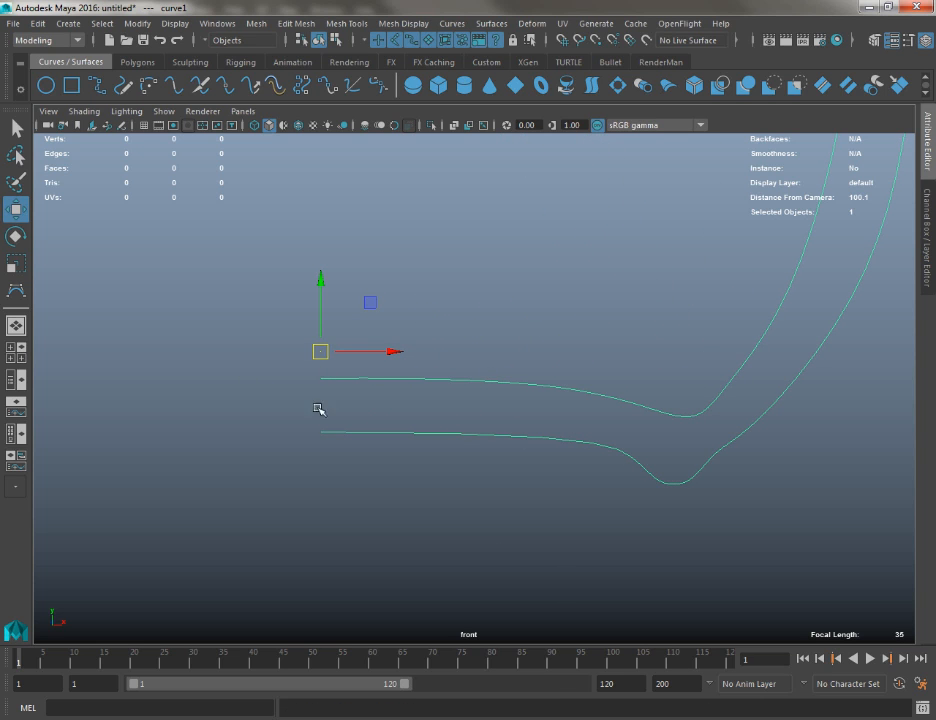
pyautogui.click(137, 126)
pyautogui.click(141, 125)
pyautogui.click(134, 125)
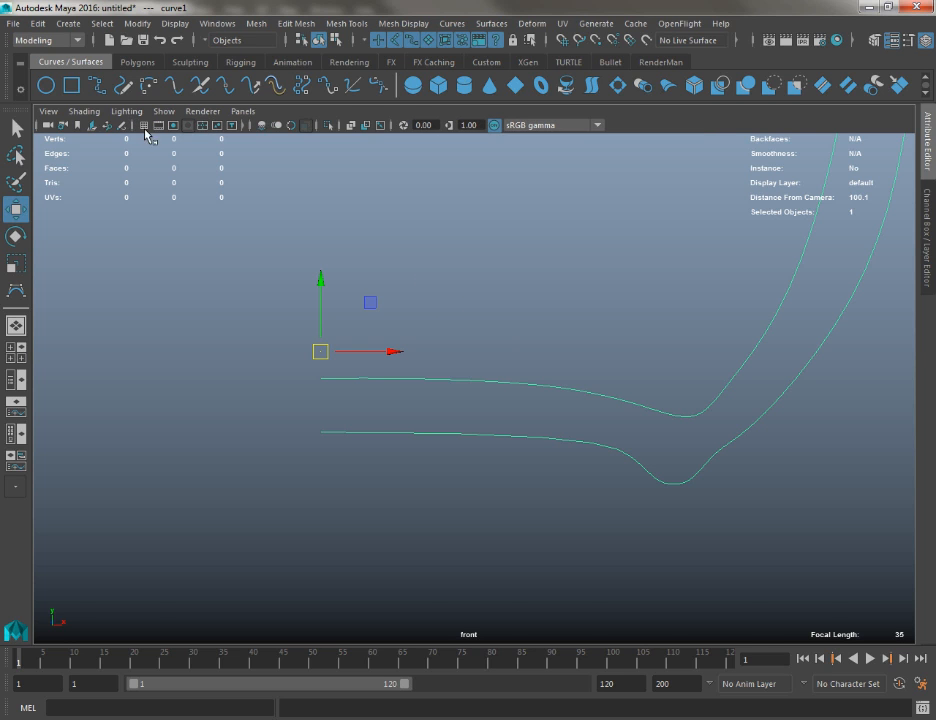
pyautogui.click(145, 127)
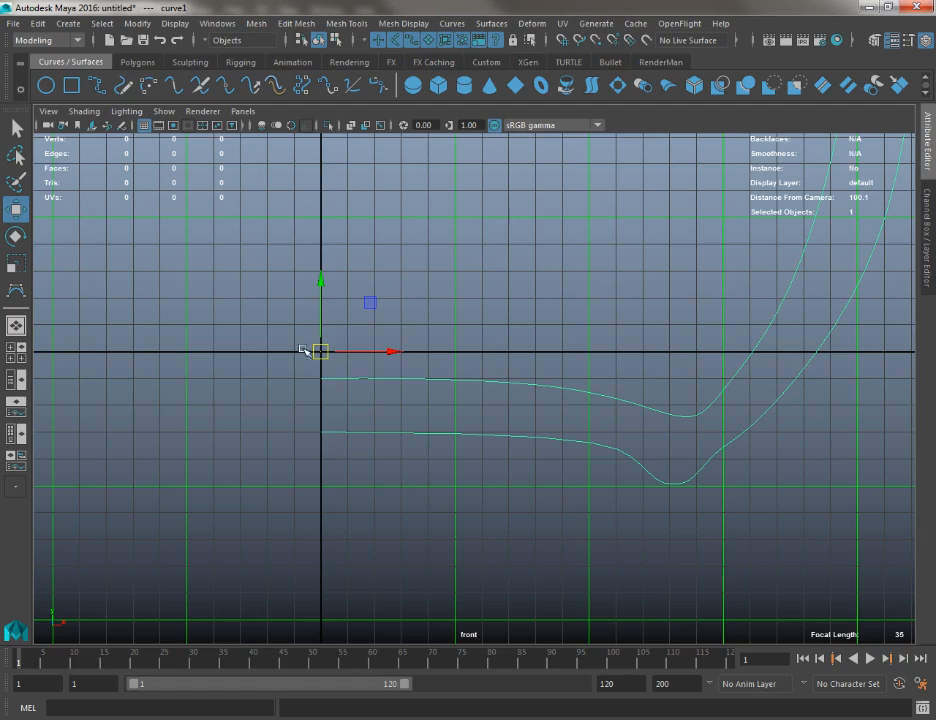
pyautogui.keyDown('alt'); pyautogui.moveTo(323, 465); pyautogui.dragTo(171, 62, button='right'); pyautogui.keyUp('alt')
pyautogui.keyDown('alt'); pyautogui.moveTo(359, 246); pyautogui.dragTo(342, 355, button='middle'); pyautogui.keyUp('alt')
pyautogui.keyDown('alt'); pyautogui.moveTo(342, 355); pyautogui.dragTo(249, 148, button='right'); pyautogui.keyUp('alt')
pyautogui.keyDown('alt'); pyautogui.moveTo(403, 399); pyautogui.dragTo(591, 295, button='right'); pyautogui.keyUp('alt')
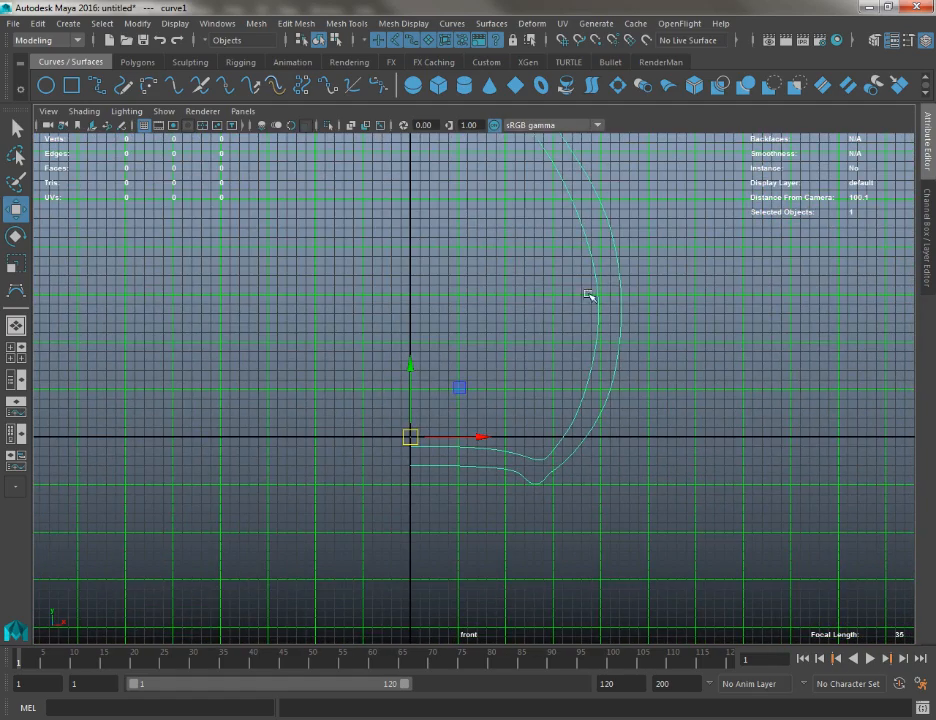
pyautogui.keyDown('alt'); pyautogui.moveTo(503, 252); pyautogui.dragTo(447, 313, button='middle'); pyautogui.keyUp('alt')
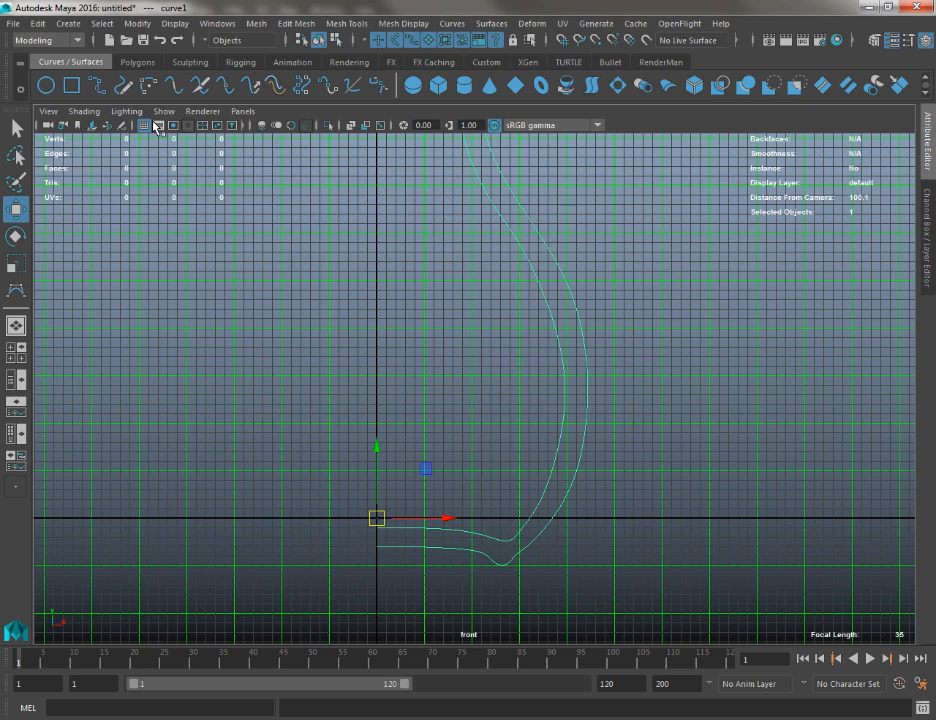
pyautogui.click(229, 126)
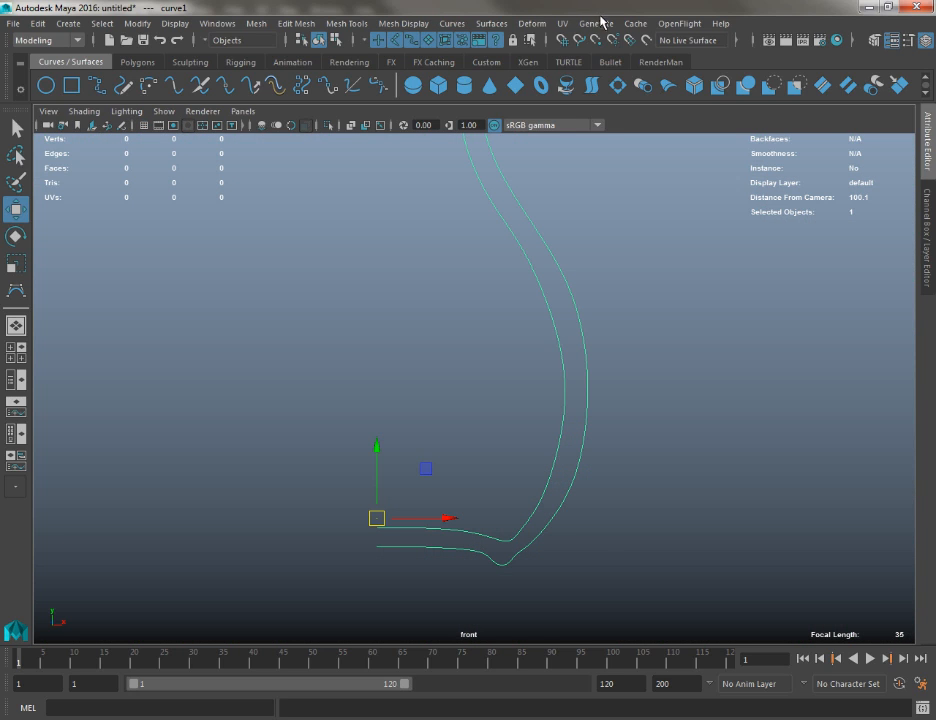
# Revolve the profile curve into a vase surface with the stored settings and show it in the perspective view
pyautogui.click(488, 23)
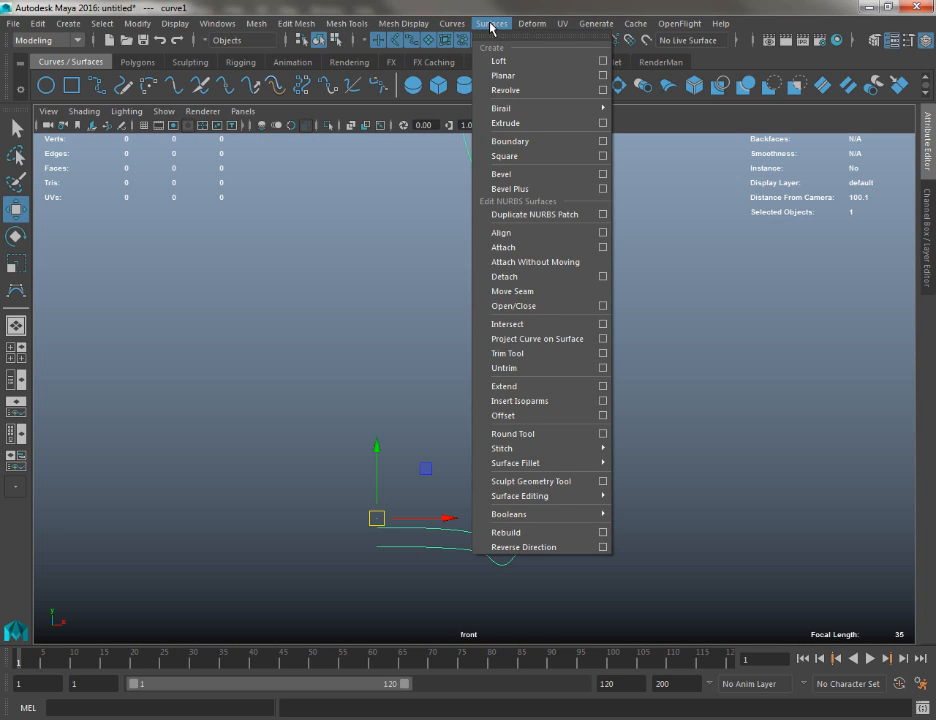
pyautogui.click(504, 91)
pyautogui.press('space')
pyautogui.moveTo(493, 267); pyautogui.dragTo(362, 261)
pyautogui.keyDown('alt'); pyautogui.moveTo(362, 261); pyautogui.dragTo(280, 150, button='right'); pyautogui.keyUp('alt')
pyautogui.keyDown('alt'); pyautogui.moveTo(416, 230); pyautogui.dragTo(374, 322, button='middle'); pyautogui.keyUp('alt')
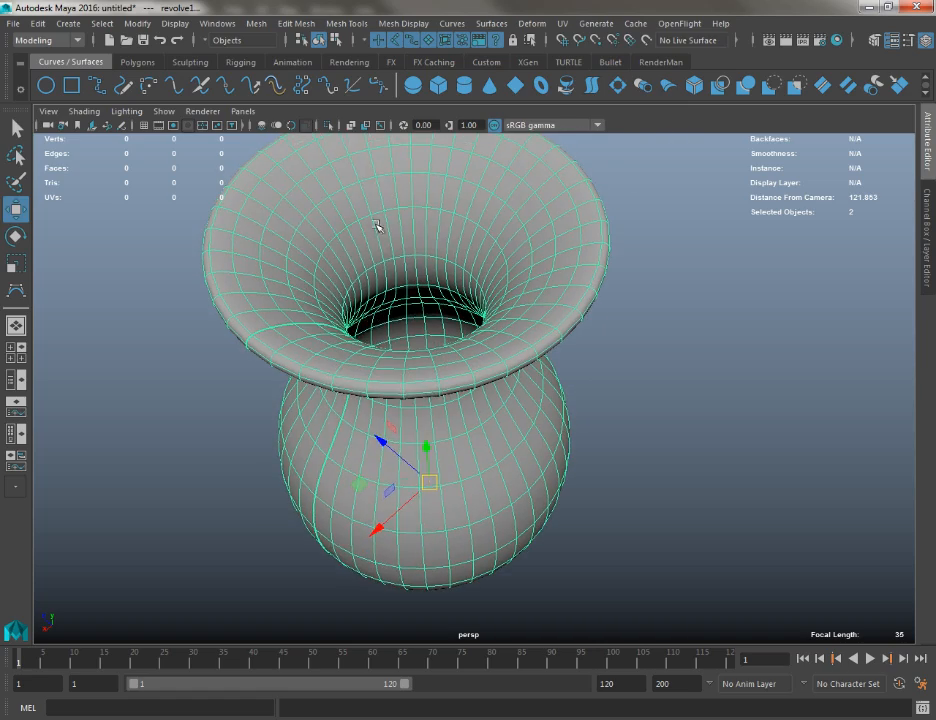
# Examine the revolved vase from several angles, from the flared rim down to the foot
pyautogui.press('q')
pyautogui.moveTo(376, 223); pyautogui.dragTo(434, 189, button='right')
pyautogui.keyDown('alt'); pyautogui.moveTo(642, 348); pyautogui.dragTo(456, 288); pyautogui.keyUp('alt')
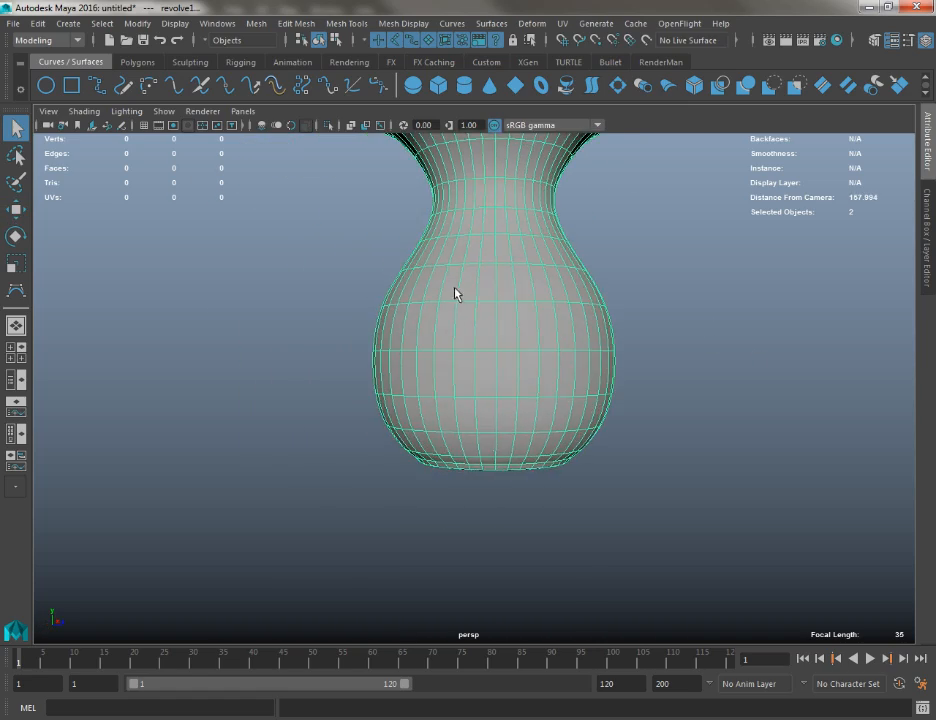
pyautogui.keyDown('alt'); pyautogui.moveTo(411, 328); pyautogui.dragTo(418, 357, button='middle'); pyautogui.keyUp('alt')
pyautogui.keyDown('alt'); pyautogui.moveTo(420, 362); pyautogui.dragTo(780, 384); pyautogui.keyUp('alt')
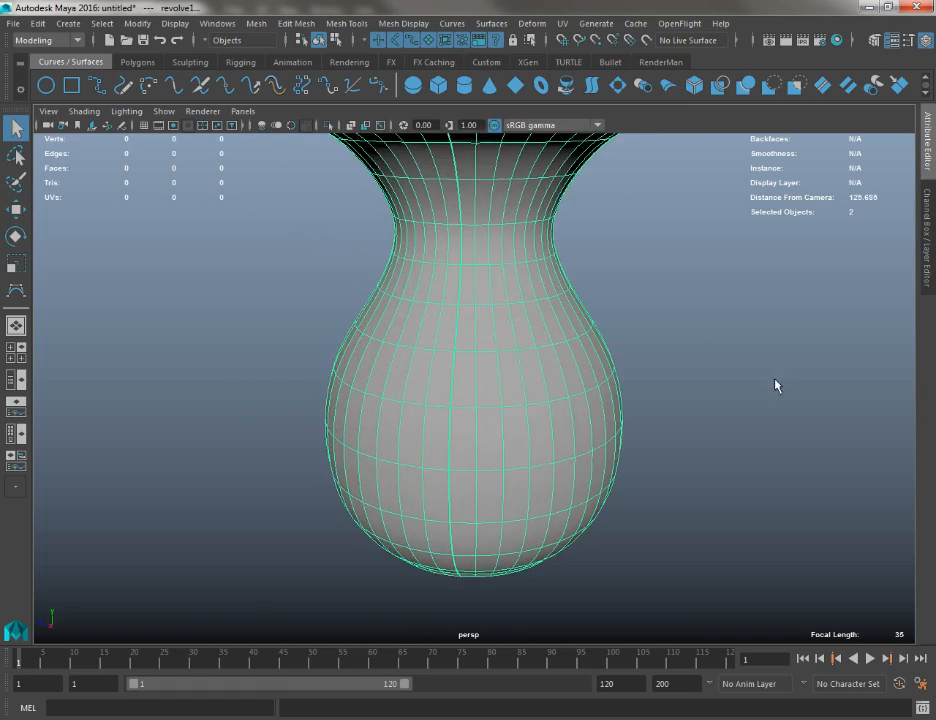
pyautogui.keyDown('alt'); pyautogui.moveTo(776, 384); pyautogui.dragTo(425, 217, button='right'); pyautogui.keyUp('alt')
pyautogui.keyDown('alt'); pyautogui.moveTo(425, 217); pyautogui.dragTo(589, 224); pyautogui.keyUp('alt')
pyautogui.keyDown('alt'); pyautogui.moveTo(589, 224); pyautogui.dragTo(466, 203, button='middle'); pyautogui.keyUp('alt')
pyautogui.keyDown('alt'); pyautogui.moveTo(422, 215); pyautogui.dragTo(508, 420, button='right'); pyautogui.keyUp('alt')
pyautogui.keyDown('alt'); pyautogui.moveTo(508, 420); pyautogui.dragTo(612, 356); pyautogui.keyUp('alt')
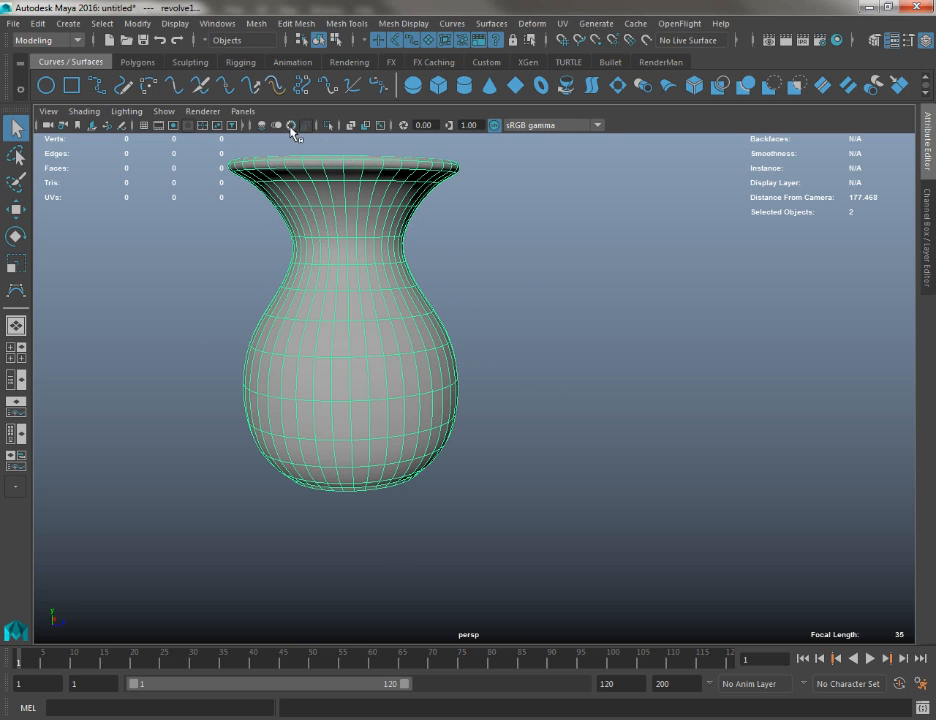
# Undo the revolved vase surface so only the selected profile curve is left
pyautogui.click(190, 269)
pyautogui.keyDown('alt'); pyautogui.moveTo(228, 259); pyautogui.dragTo(397, 372, button='middle'); pyautogui.keyUp('alt')
pyautogui.click(621, 372)
pyautogui.keyDown('alt'); pyautogui.moveTo(397, 372); pyautogui.dragTo(445, 380); pyautogui.keyUp('alt')
pyautogui.hotkey('ctrl', 'z')
pyautogui.hotkey('ctrl', 'z')
pyautogui.hotkey('ctrl', 'z')
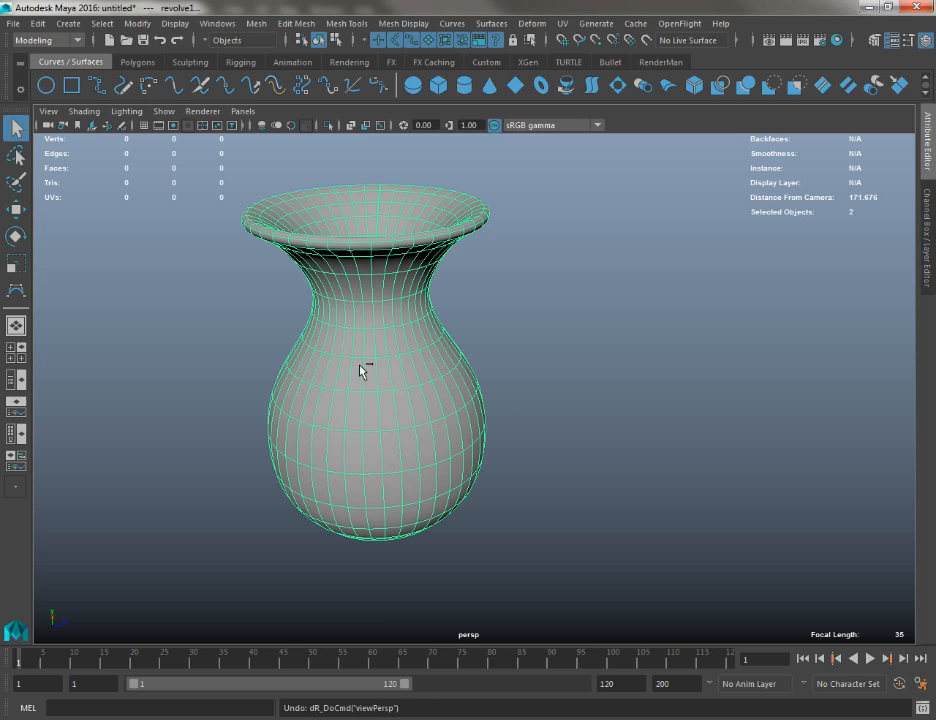
pyautogui.hotkey('ctrl', 'z')
# Reset the Revolve options to the defaults: Y axis, cubic surface degree, 8 segments and NURBS output
pyautogui.keyDown('alt'); pyautogui.moveTo(416, 399); pyautogui.dragTo(272, 384); pyautogui.keyUp('alt')
pyautogui.keyDown('alt'); pyautogui.moveTo(272, 384); pyautogui.dragTo(431, 517, button='middle'); pyautogui.keyUp('alt')
pyautogui.keyDown('alt'); pyautogui.moveTo(456, 410); pyautogui.dragTo(505, 400, button='right'); pyautogui.keyUp('alt')
pyautogui.moveTo(476, 10)
pyautogui.mouseDown()
pyautogui.moveTo(490, 27)
pyautogui.moveTo(482, 3)
pyautogui.mouseUp()
pyautogui.click(489, 24)
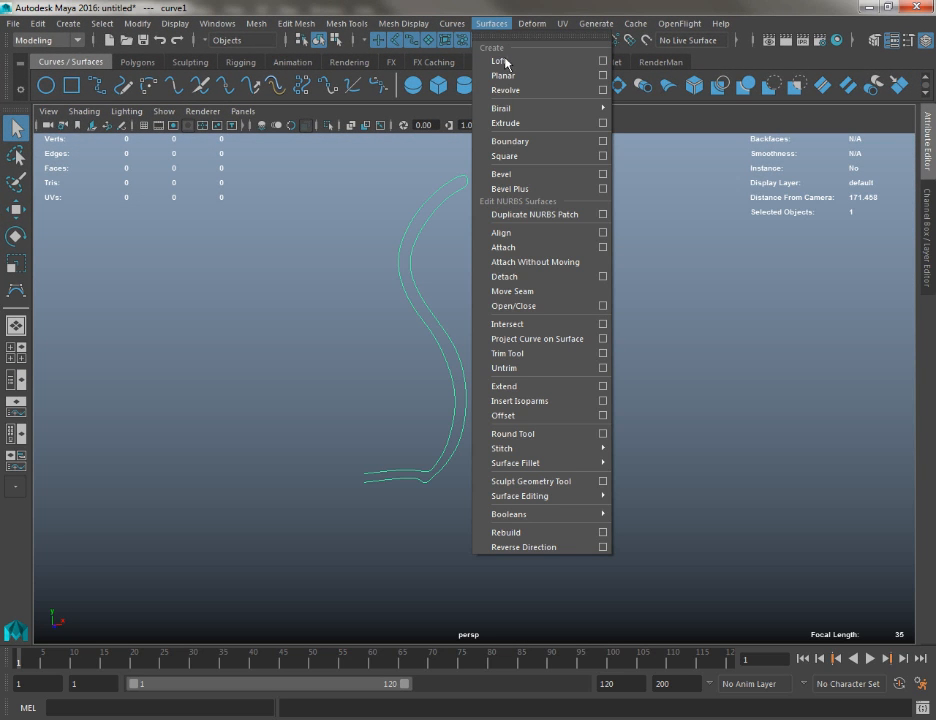
pyautogui.click(602, 90)
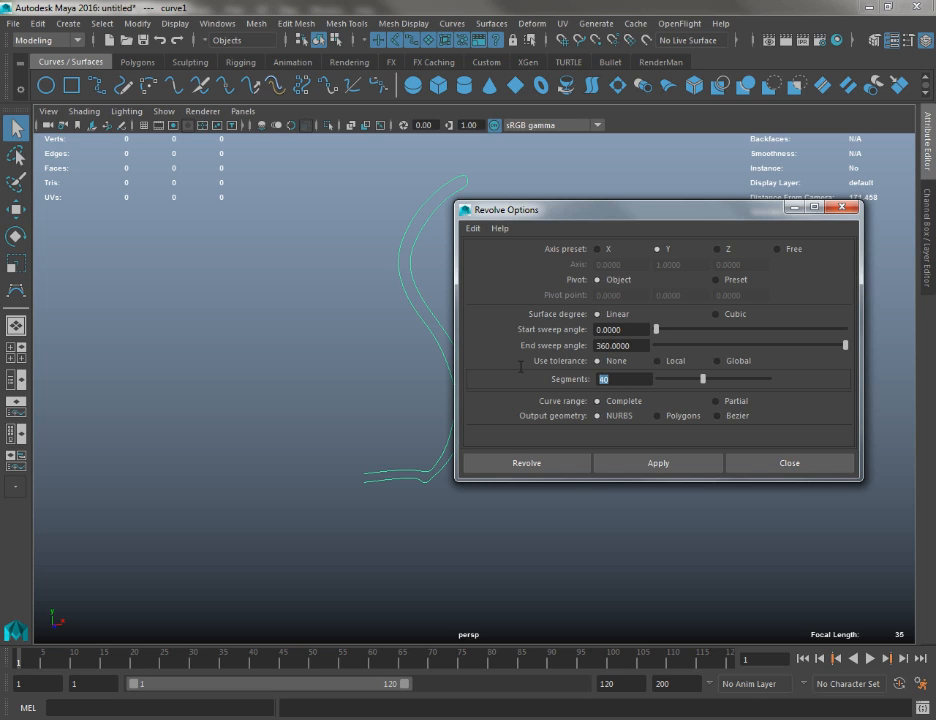
pyautogui.click(472, 228)
pyautogui.click(494, 258)
pyautogui.click(472, 228)
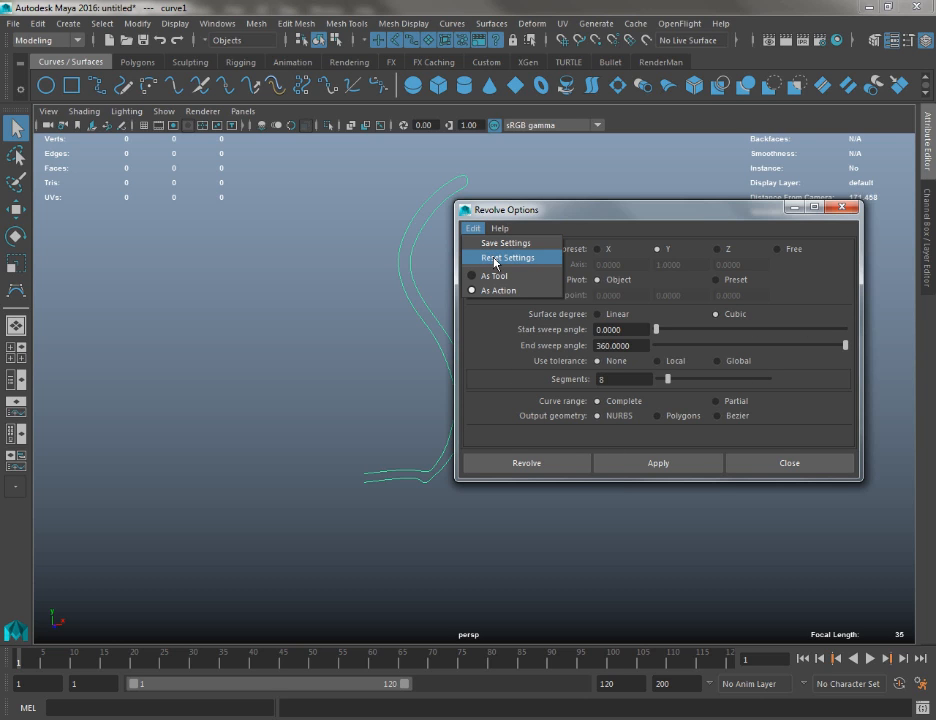
pyautogui.click(494, 258)
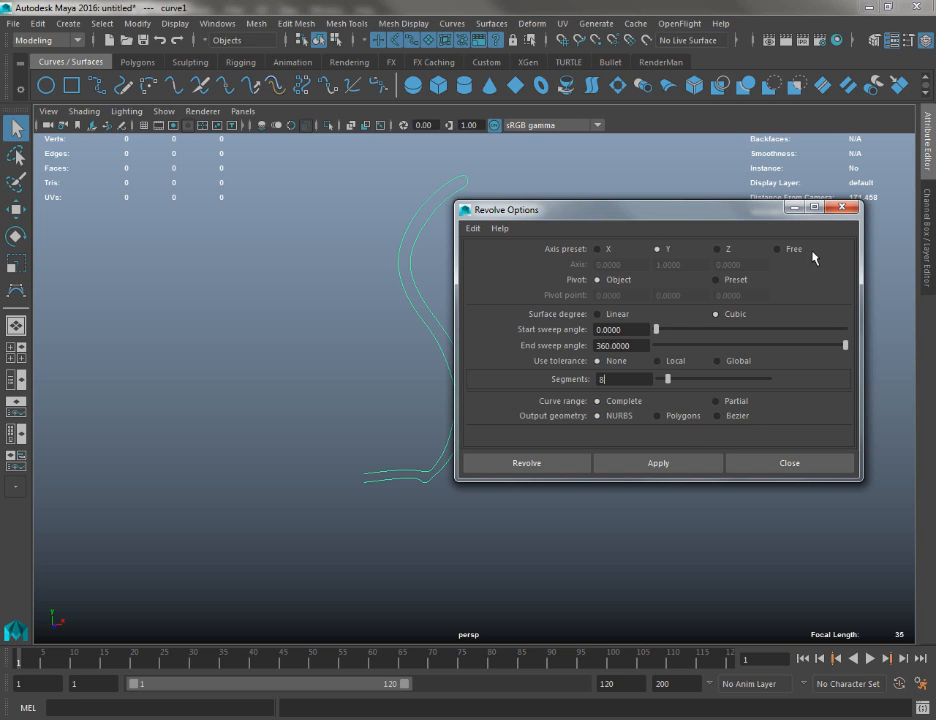
pyautogui.click(758, 464)
# Revolve the profile curve into a complete vase surface with the default Revolve settings
pyautogui.click(449, 26)
pyautogui.moveTo(491, 24)
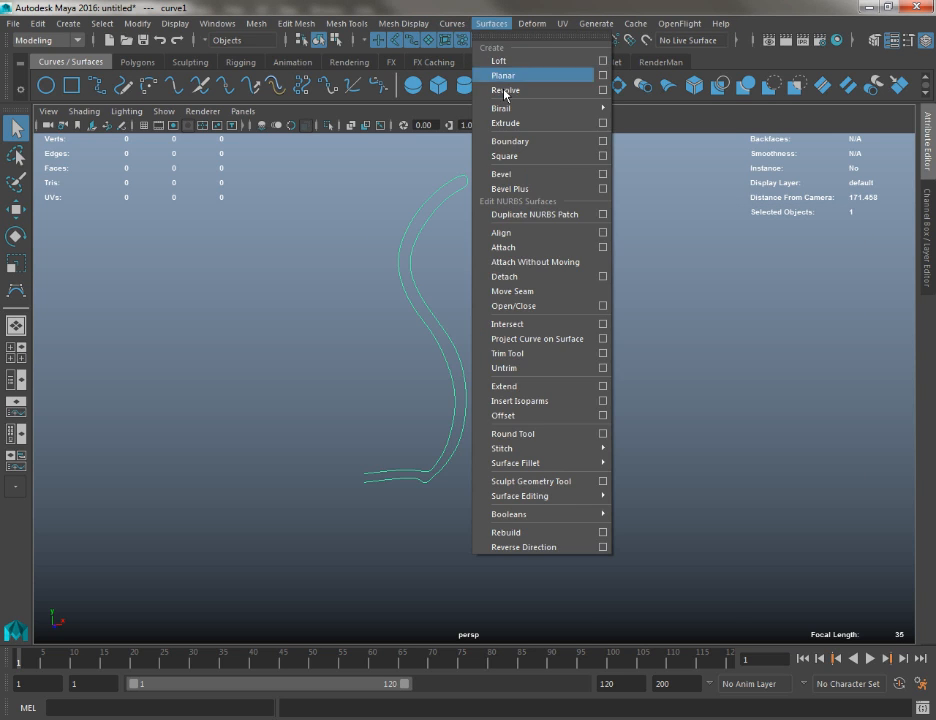
pyautogui.click(507, 91)
pyautogui.keyDown('alt'); pyautogui.moveTo(512, 194); pyautogui.dragTo(466, 210); pyautogui.keyUp('alt')
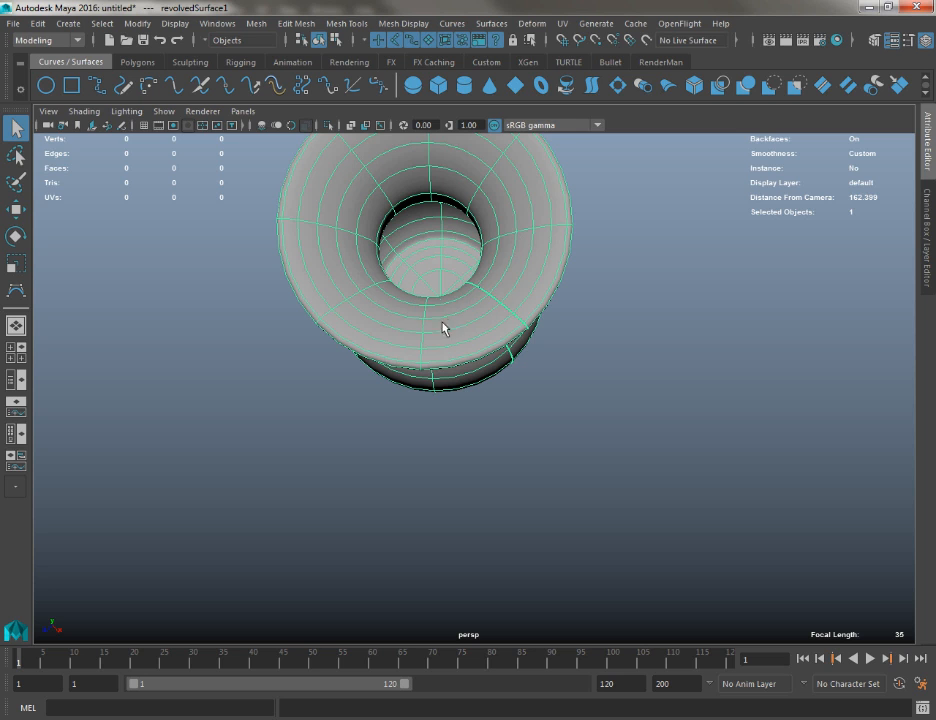
pyautogui.keyDown('alt'); pyautogui.moveTo(445, 328); pyautogui.dragTo(347, 303); pyautogui.keyUp('alt')
pyautogui.moveTo(347, 303)
pyautogui.keyDown('alt'); pyautogui.mouseDown(button='middle')
pyautogui.moveTo(353, 328)
pyautogui.moveTo(314, 291)
pyautogui.moveTo(330, 324)
pyautogui.moveTo(342, 326)
pyautogui.mouseUp(button='middle'); pyautogui.keyUp('alt')
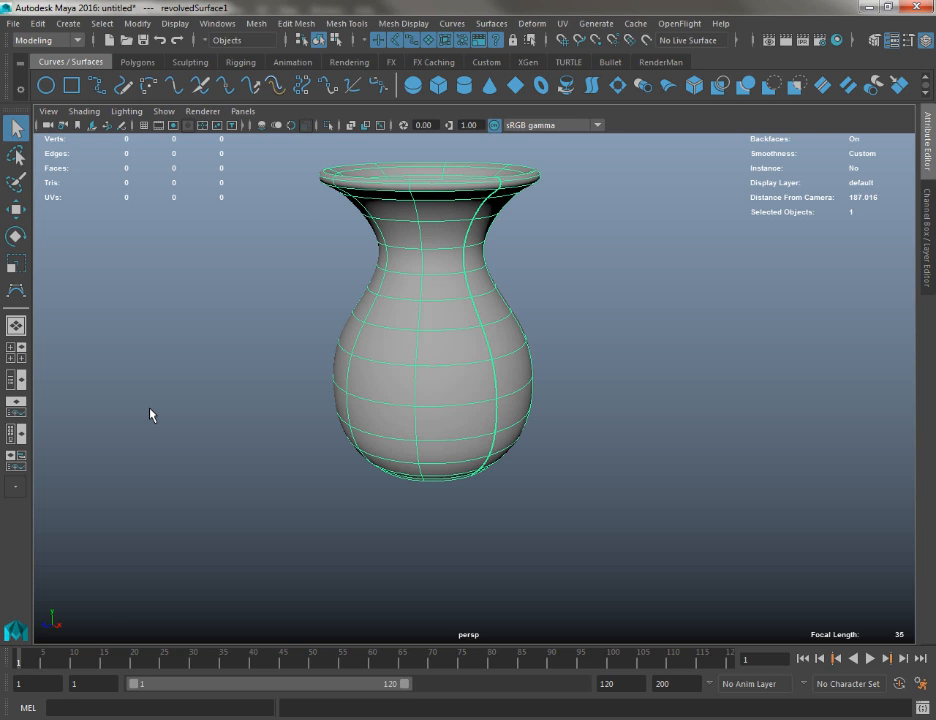
# Move the revolved vase along the negative X axis so it stands beside its profile curve
pyautogui.keyDown('alt'); pyautogui.moveTo(371, 318); pyautogui.dragTo(450, 329); pyautogui.keyUp('alt')
pyautogui.moveTo(453, 342); pyautogui.dragTo(502, 336, button='right')
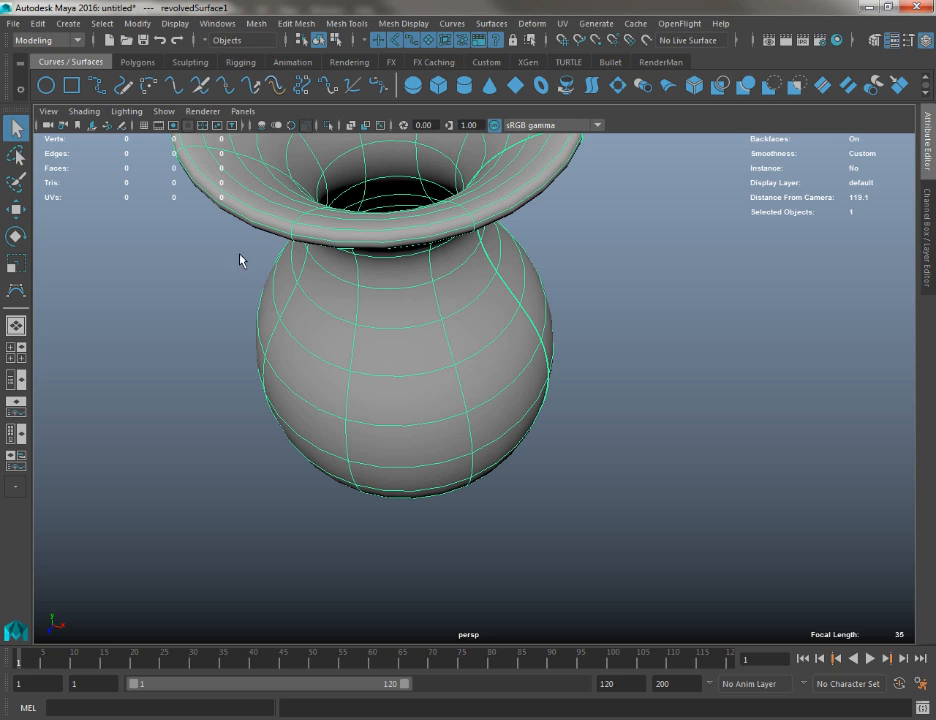
pyautogui.keyDown('alt'); pyautogui.moveTo(456, 450); pyautogui.dragTo(384, 240); pyautogui.keyUp('alt')
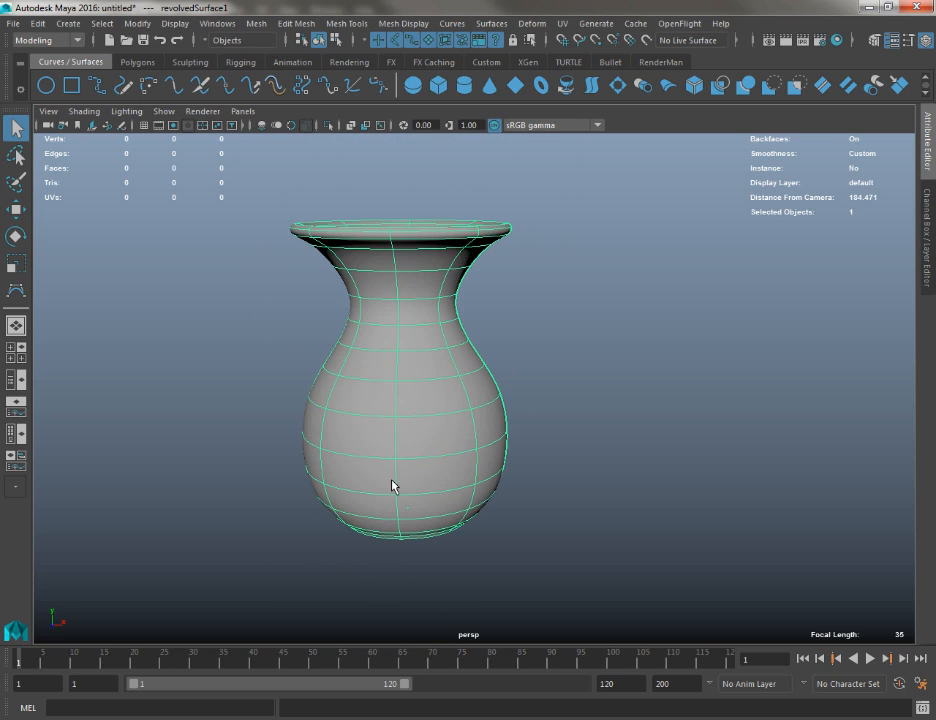
pyautogui.press('w')
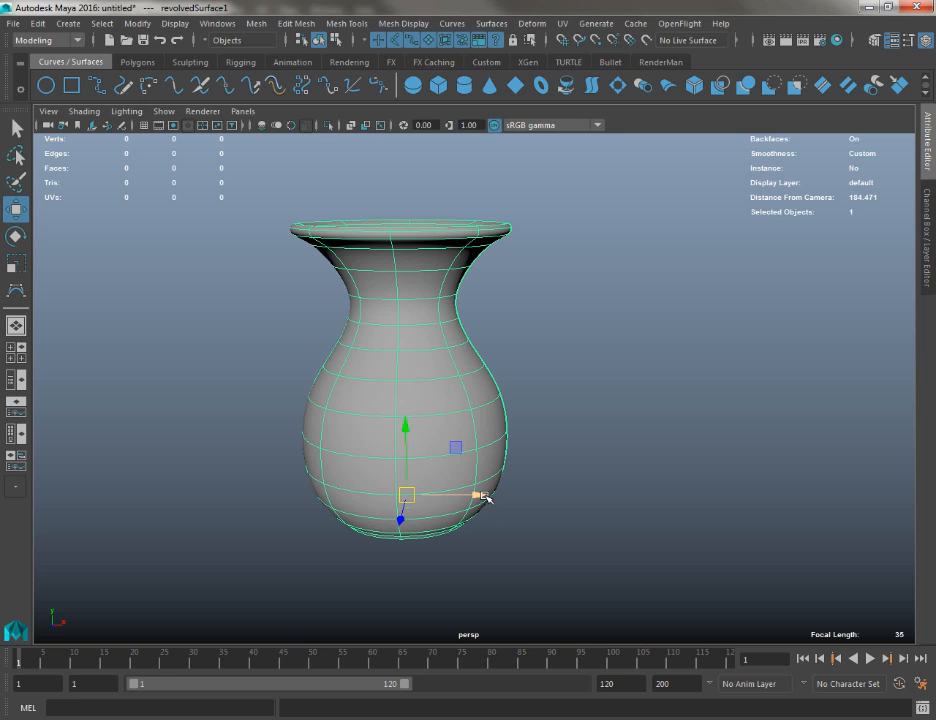
pyautogui.moveTo(478, 495); pyautogui.dragTo(368, 495)
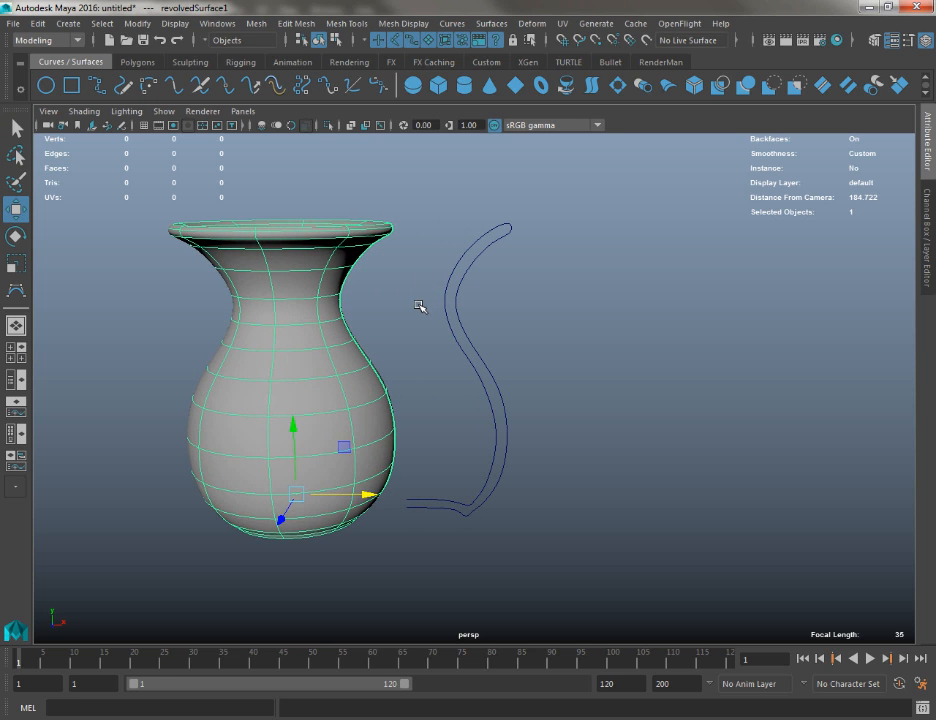
pyautogui.moveTo(419, 306); pyautogui.dragTo(396, 427)
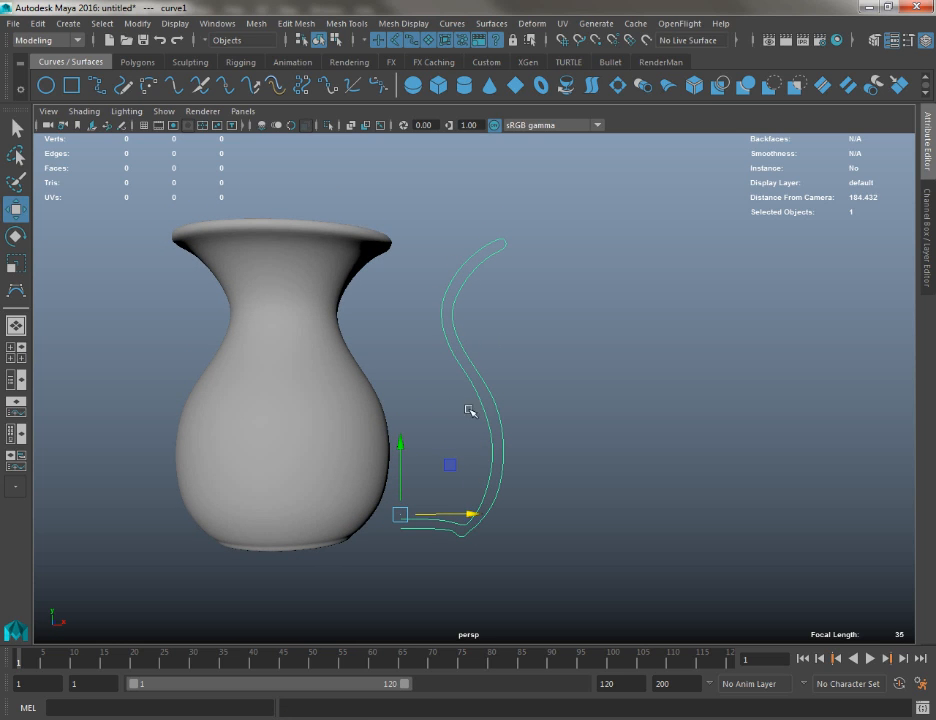
# Try to widen the revolved vase by moving its profile curve outward along X, and undo the move
pyautogui.click(326, 347)
pyautogui.keyDown('alt'); pyautogui.moveTo(326, 347); pyautogui.dragTo(266, 289); pyautogui.keyUp('alt')
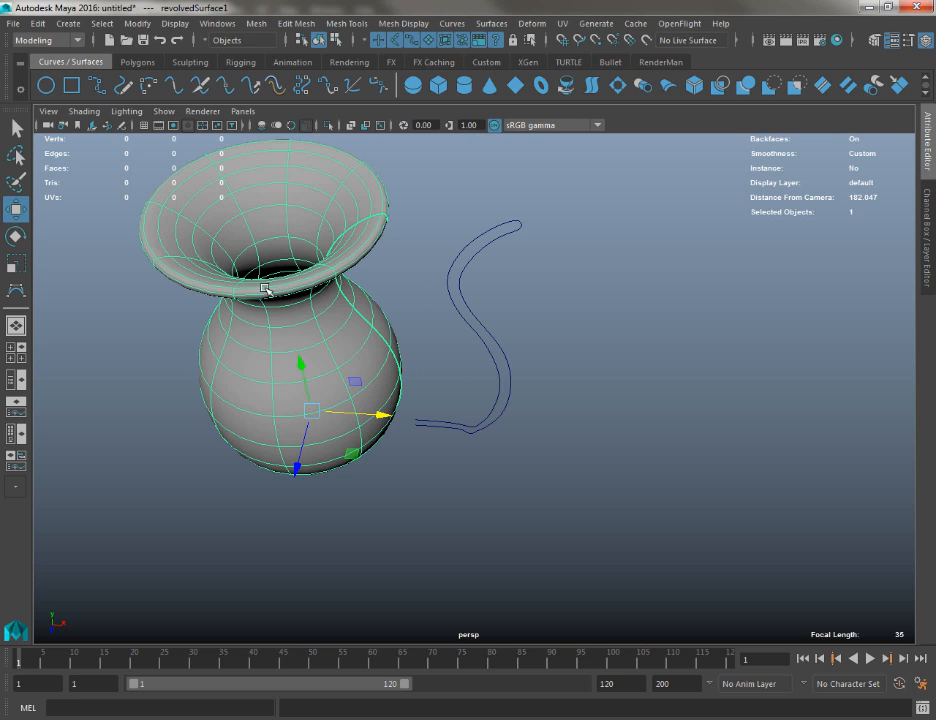
pyautogui.click(459, 423)
pyautogui.moveTo(441, 419); pyautogui.dragTo(501, 430)
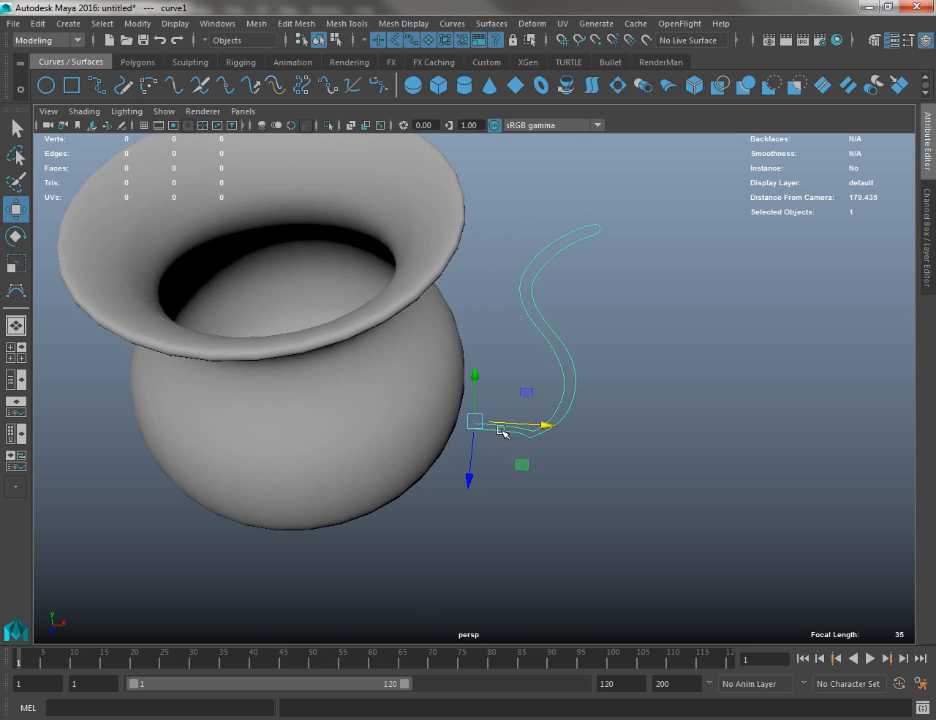
pyautogui.hotkey('ctrl', 'z')
# Select the vase surface and shift it slightly back toward the profile curve along X
pyautogui.keyDown('alt'); pyautogui.moveTo(301, 333); pyautogui.dragTo(307, 300); pyautogui.keyUp('alt')
pyautogui.click(378, 366)
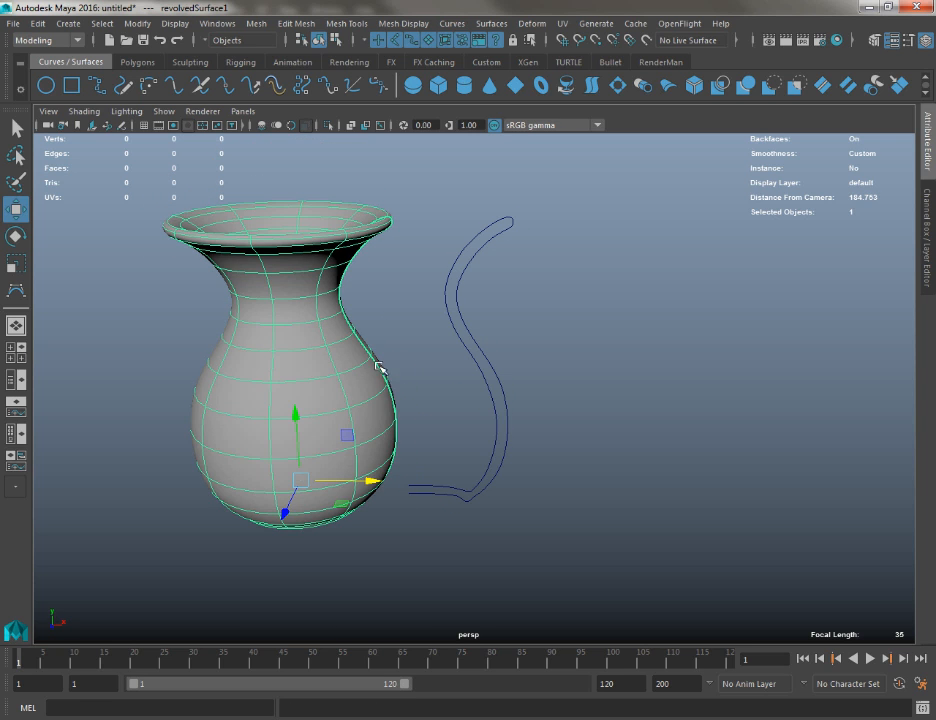
pyautogui.moveTo(360, 480); pyautogui.dragTo(422, 368)
pyautogui.press('q')
pyautogui.keyDown('alt'); pyautogui.moveTo(430, 322); pyautogui.dragTo(401, 307); pyautogui.keyUp('alt')
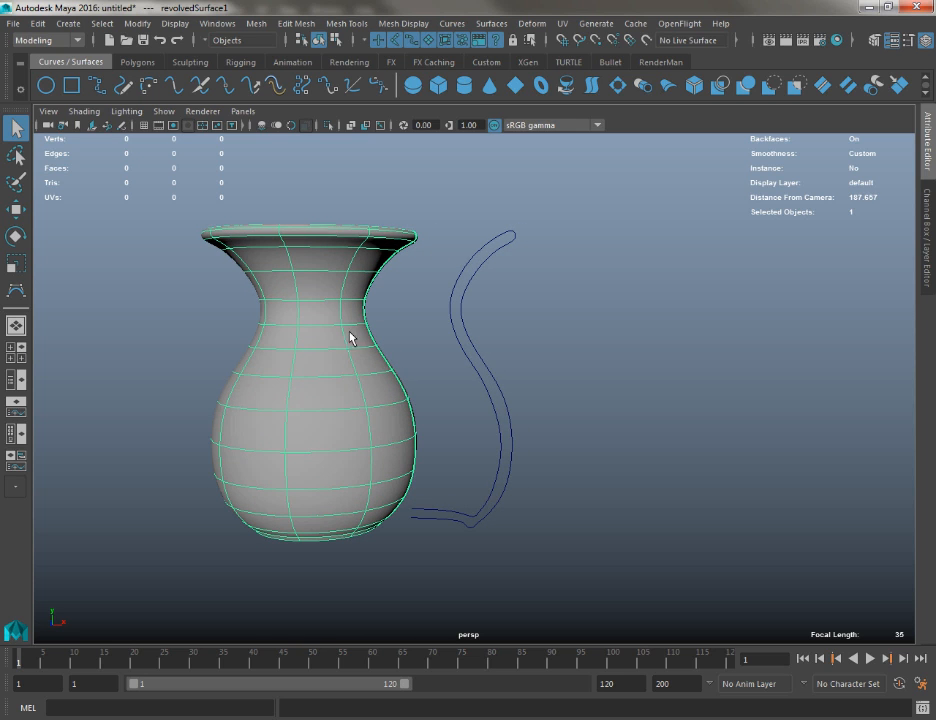
# Show the profile curve's control vertices and move the lip's vertices slightly inward along X to narrow the vase rim
pyautogui.click(453, 372)
pyautogui.click(462, 347)
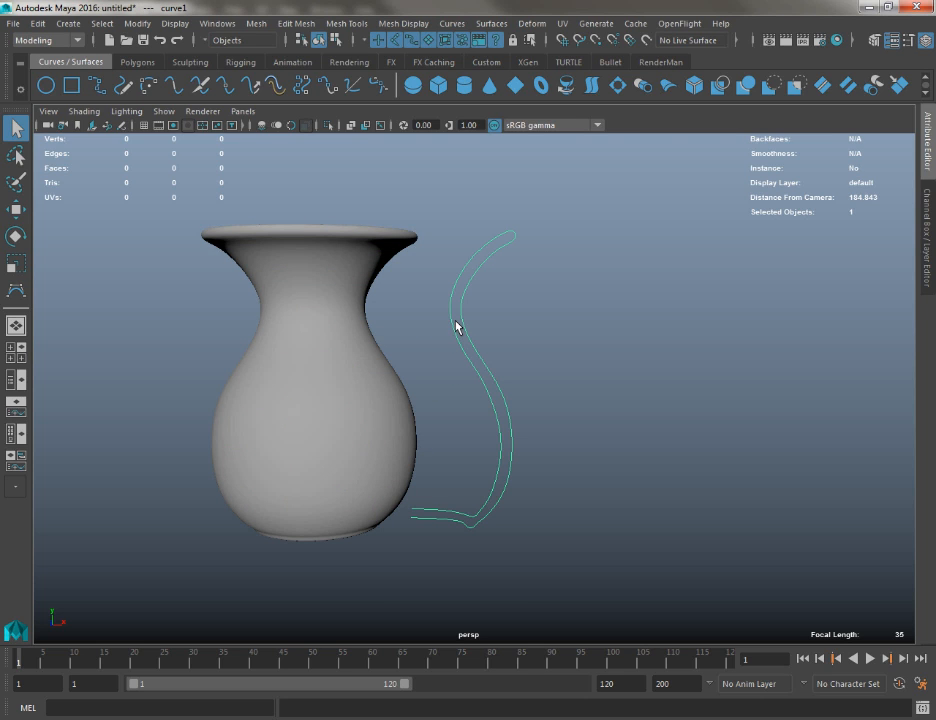
pyautogui.moveTo(456, 327); pyautogui.dragTo(370, 322, button='right')
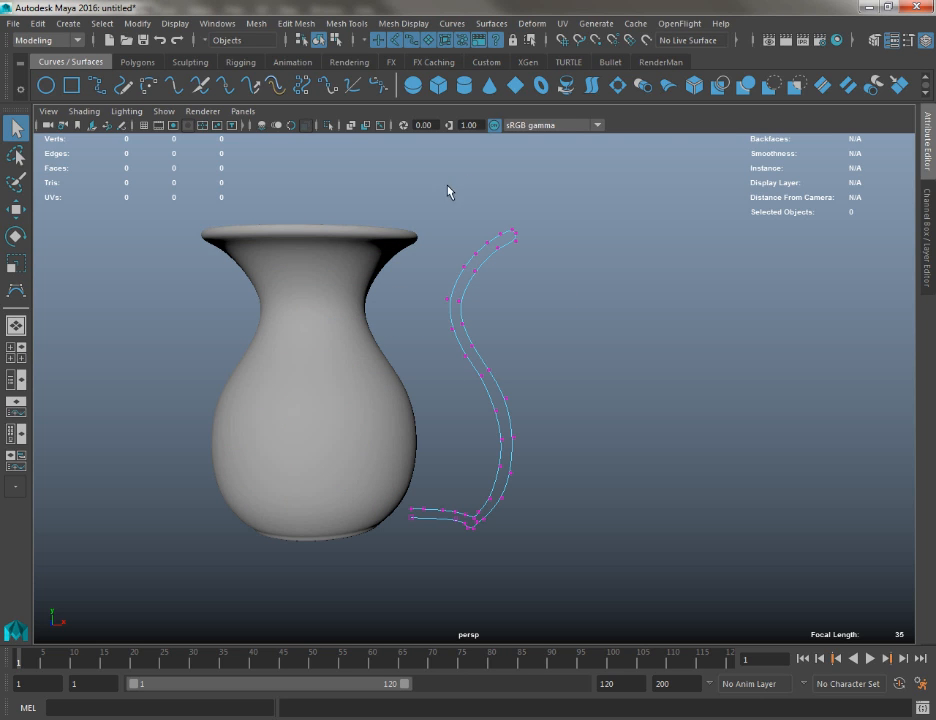
pyautogui.moveTo(441, 188); pyautogui.dragTo(583, 290)
pyautogui.press('w')
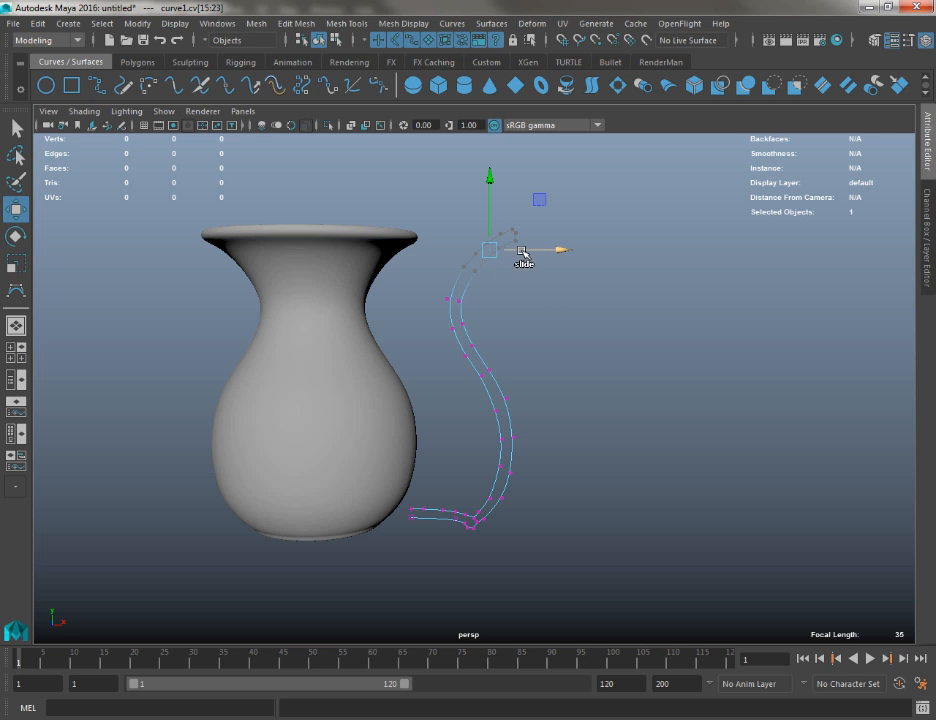
pyautogui.moveTo(521, 250); pyautogui.dragTo(507, 251)
# Reposition the profile curve's upper neck and lip control vertices to narrow the vase's rim slightly
pyautogui.moveTo(428, 288); pyautogui.dragTo(483, 300)
pyautogui.keyDown('alt'); pyautogui.moveTo(483, 220); pyautogui.dragTo(527, 313, button='right'); pyautogui.keyUp('alt')
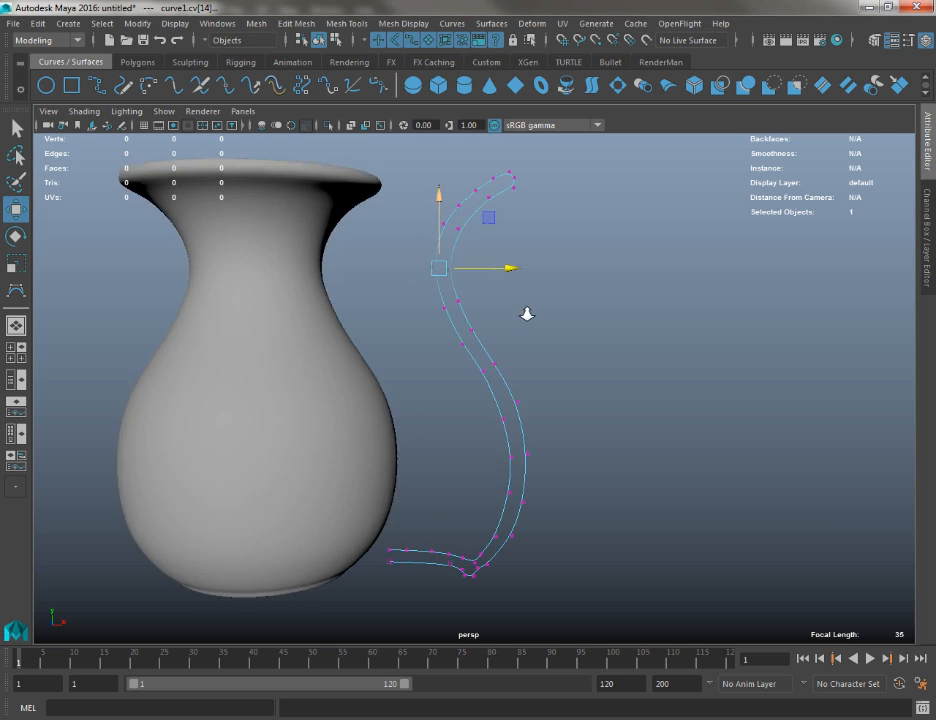
pyautogui.moveTo(500, 152); pyautogui.dragTo(497, 183)
pyautogui.moveTo(494, 178); pyautogui.dragTo(462, 209)
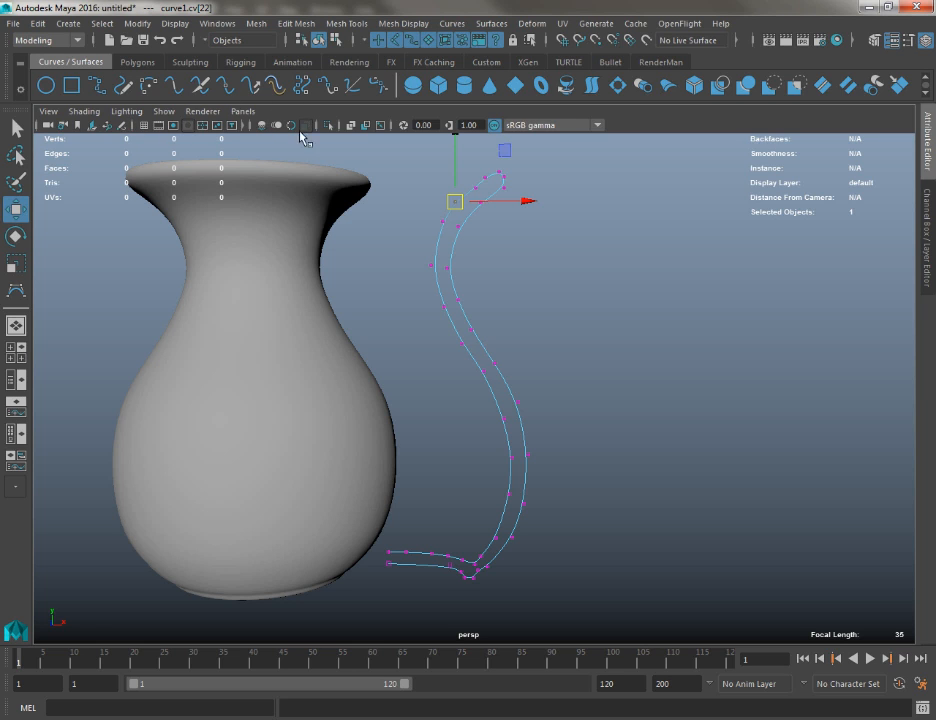
# Show the wireframe over the shaded view and move the lower neck's control vertices inward and slightly up to tighten the vase's neck
pyautogui.click(244, 127)
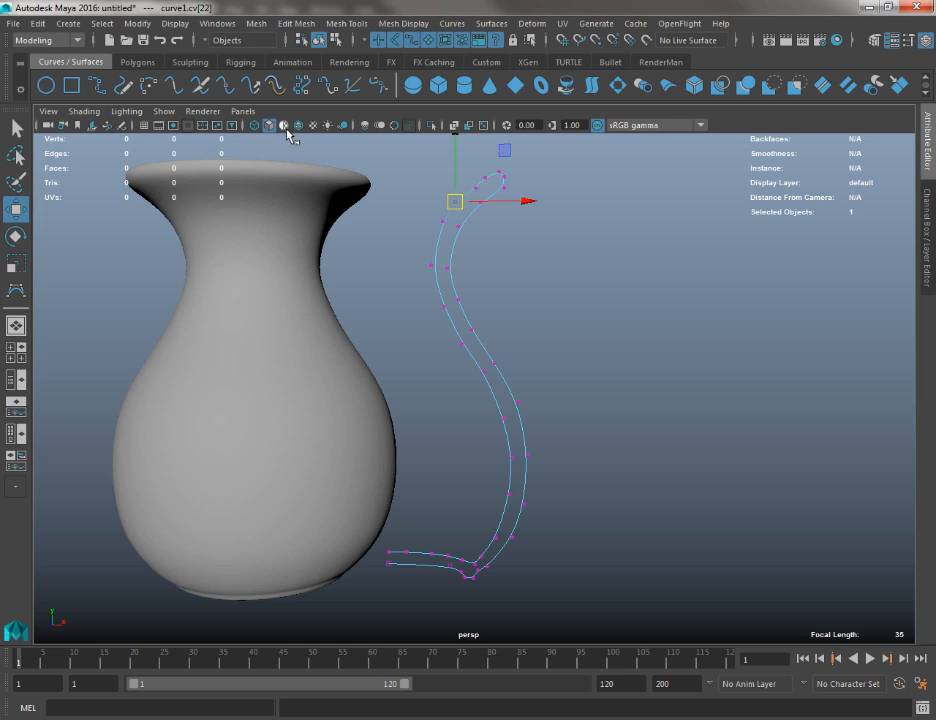
pyautogui.click(298, 126)
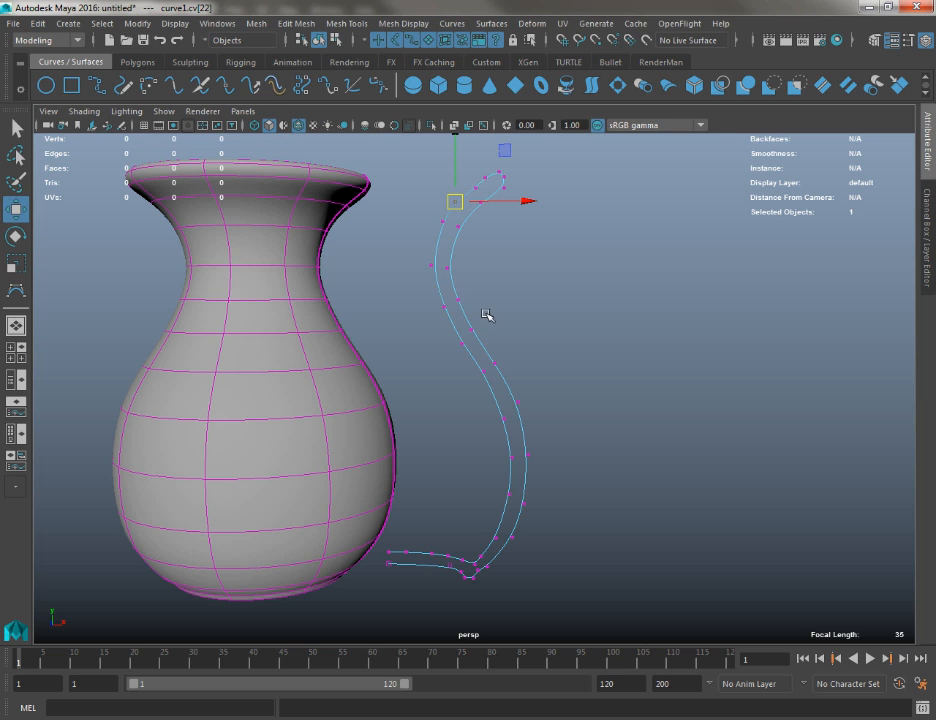
pyautogui.moveTo(485, 313); pyautogui.dragTo(437, 297)
pyautogui.click(436, 267)
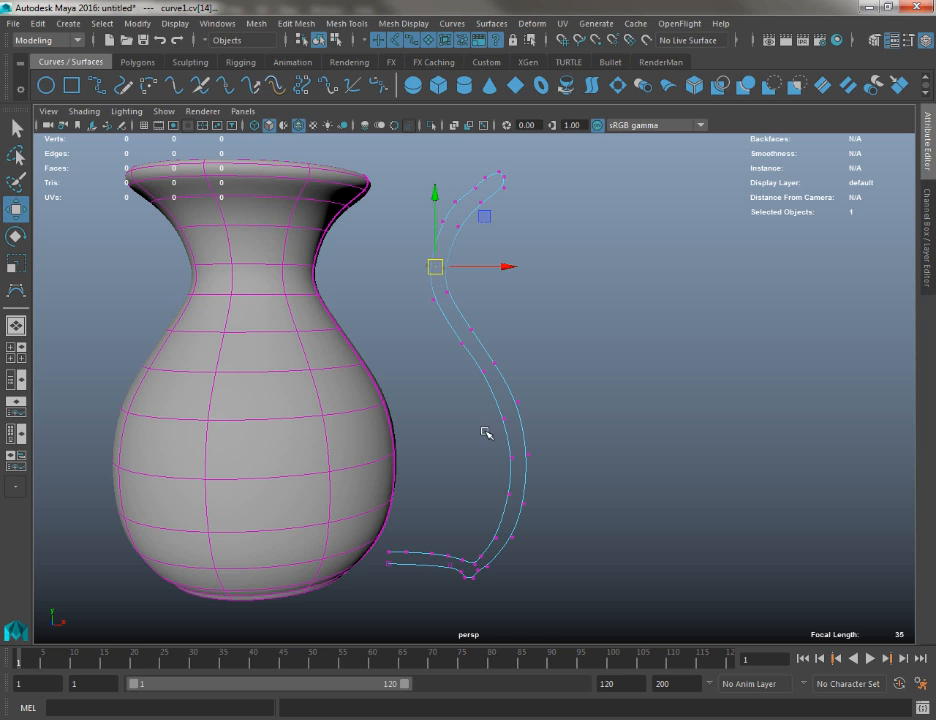
# Move the belly's control vertices outward along X and raise the shoulder vertex pairs up and outward to round the vase's body
pyautogui.moveTo(486, 433); pyautogui.dragTo(576, 470)
pyautogui.moveTo(487, 394); pyautogui.dragTo(585, 512)
pyautogui.moveTo(554, 456); pyautogui.dragTo(597, 456)
pyautogui.moveTo(474, 354); pyautogui.dragTo(512, 389)
pyautogui.moveTo(489, 366); pyautogui.dragTo(504, 348)
pyautogui.moveTo(447, 313); pyautogui.dragTo(481, 360)
pyautogui.moveTo(469, 334); pyautogui.dragTo(481, 321)
# In the front view, move the lowest belly control vertices down and outward to round the vase just above its foot
pyautogui.moveTo(480, 522); pyautogui.dragTo(512, 547)
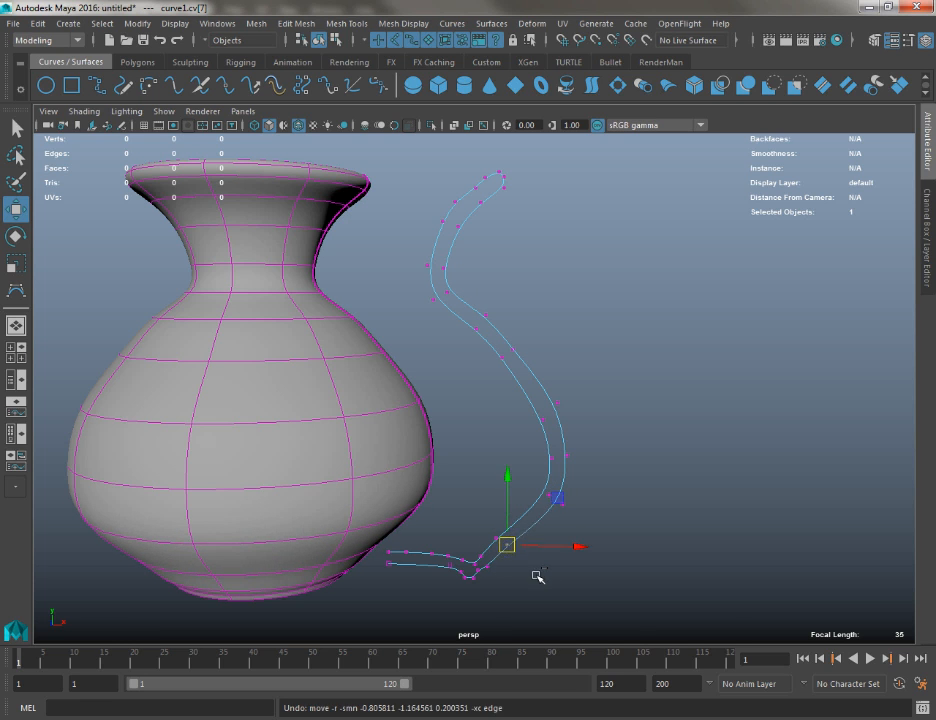
pyautogui.press('space')
pyautogui.moveTo(539, 577); pyautogui.dragTo(545, 612)
pyautogui.keyDown('alt'); pyautogui.moveTo(532, 468); pyautogui.dragTo(397, 276, button='right'); pyautogui.keyUp('alt')
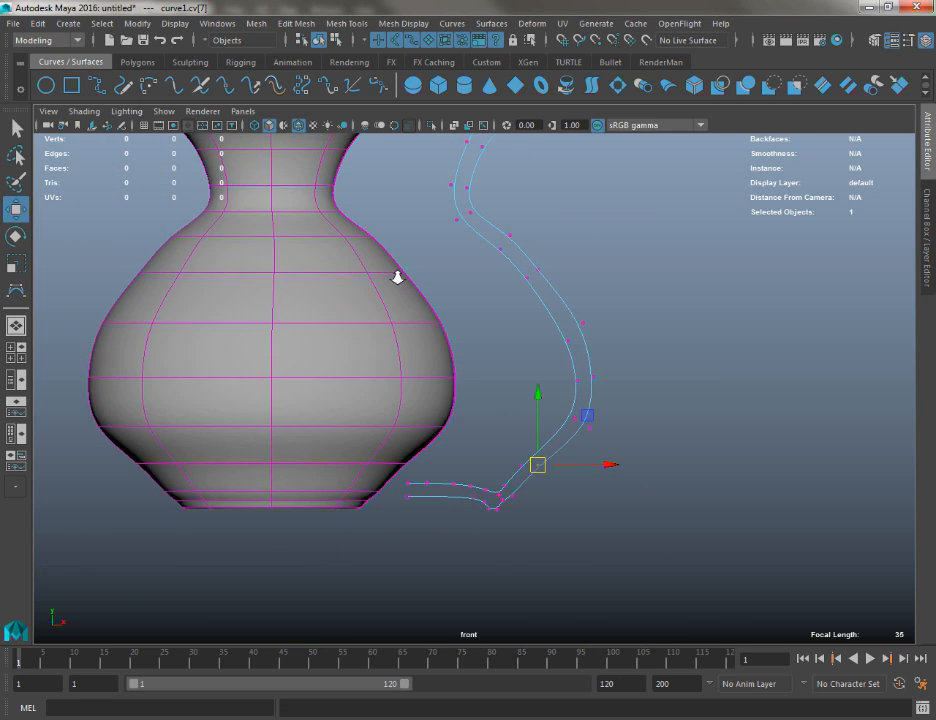
pyautogui.moveTo(528, 467); pyautogui.dragTo(549, 477)
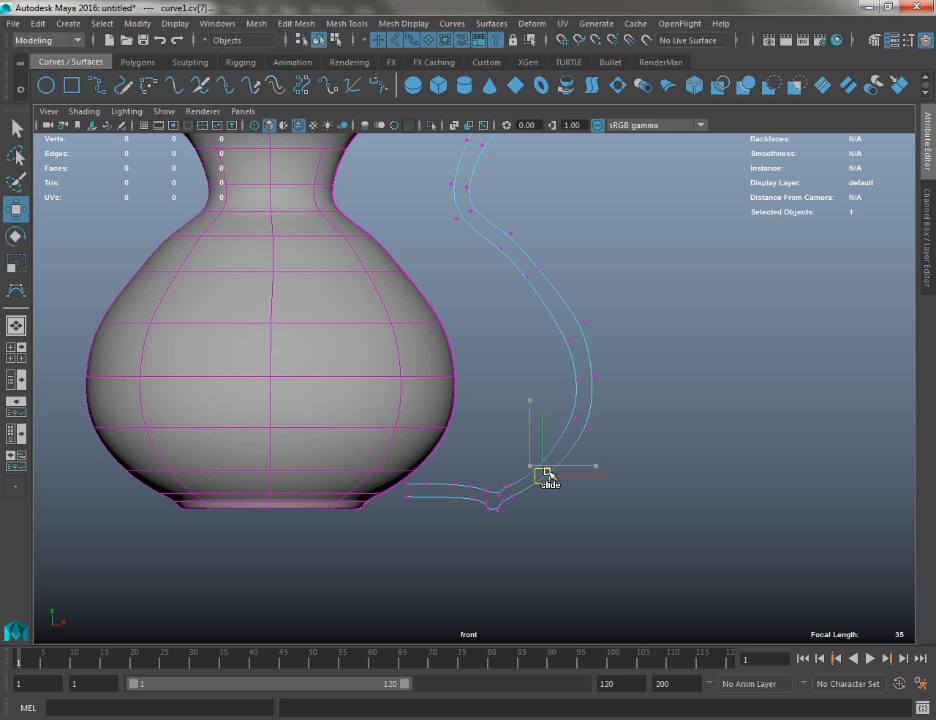
# Adjust the shoulder and lower neck control vertex pairs in the front view to smooth the transition between neck and belly
pyautogui.keyDown('alt'); pyautogui.moveTo(548, 471); pyautogui.dragTo(546, 598, button='middle'); pyautogui.keyUp('alt')
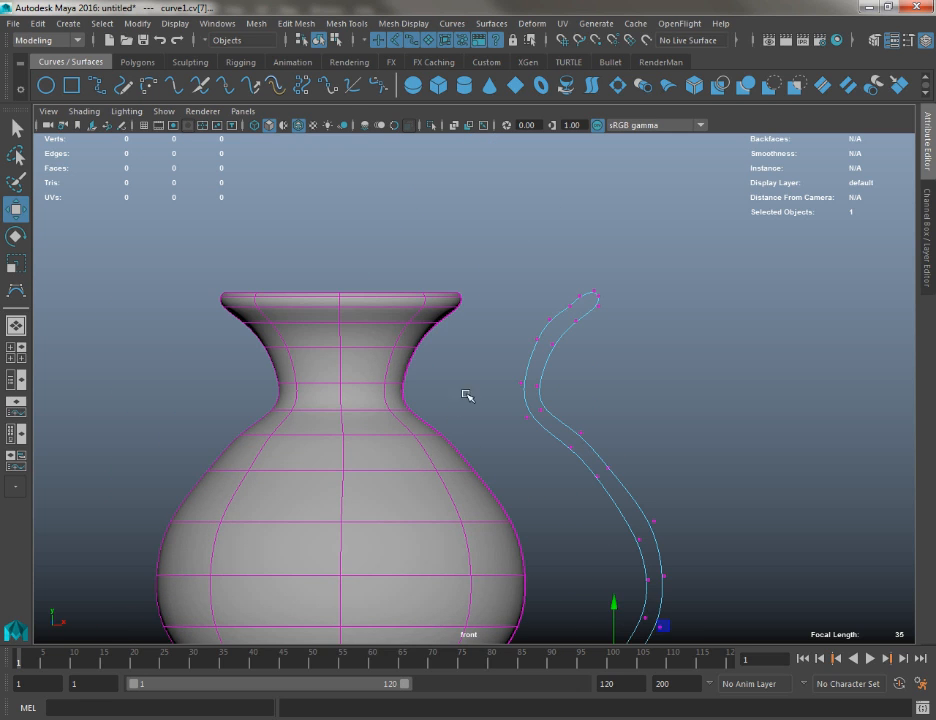
pyautogui.keyDown('alt'); pyautogui.moveTo(465, 395); pyautogui.dragTo(537, 428, button='right'); pyautogui.keyUp('alt')
pyautogui.keyDown('alt'); pyautogui.moveTo(537, 428); pyautogui.dragTo(502, 400, button='middle'); pyautogui.keyUp('alt')
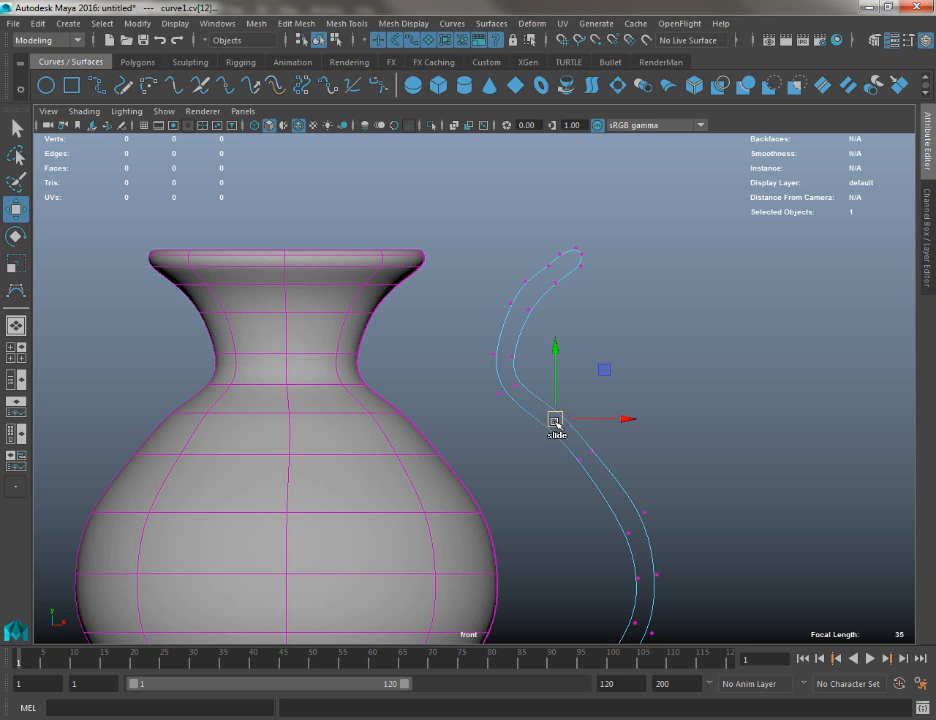
pyautogui.moveTo(553, 420); pyautogui.dragTo(531, 405)
pyautogui.keyDown('alt'); pyautogui.moveTo(442, 312); pyautogui.dragTo(430, 468, button='right'); pyautogui.keyUp('alt')
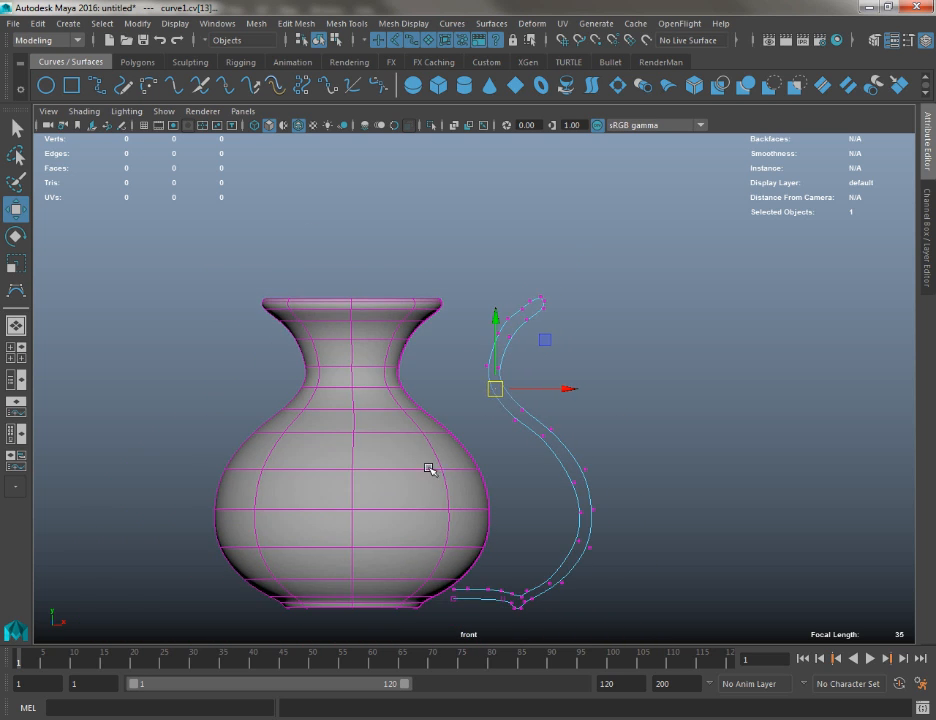
# Return the profile curve to object mode, select the revolved vase, and inspect its shape in the perspective view
pyautogui.keyDown('alt'); pyautogui.moveTo(430, 468); pyautogui.dragTo(420, 353, button='middle'); pyautogui.keyUp('alt')
pyautogui.press('q')
pyautogui.rightClick(366, 269)
pyautogui.moveTo(366, 269); pyautogui.dragTo(418, 250, button='right')
pyautogui.click(349, 251)
pyautogui.press('space')
pyautogui.moveTo(349, 251); pyautogui.dragTo(350, 213)
pyautogui.keyDown('alt'); pyautogui.moveTo(348, 240); pyautogui.dragTo(610, 348); pyautogui.keyUp('alt')
pyautogui.keyDown('alt'); pyautogui.moveTo(480, 353); pyautogui.dragTo(256, 290, button='right'); pyautogui.keyUp('alt')
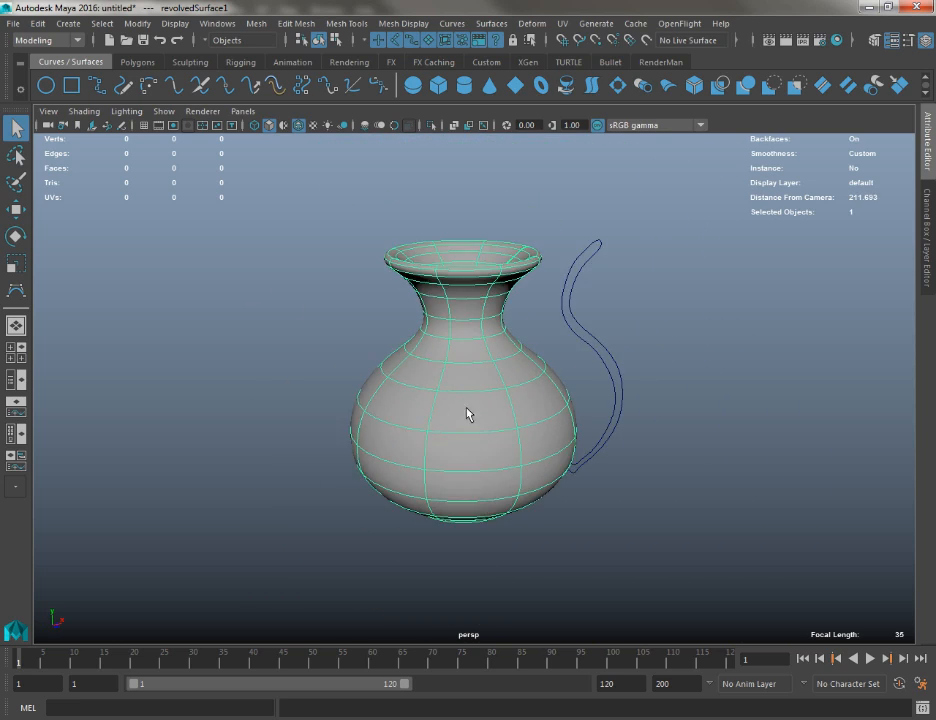
pyautogui.keyDown('alt'); pyautogui.moveTo(466, 400); pyautogui.dragTo(508, 390); pyautogui.keyUp('alt')
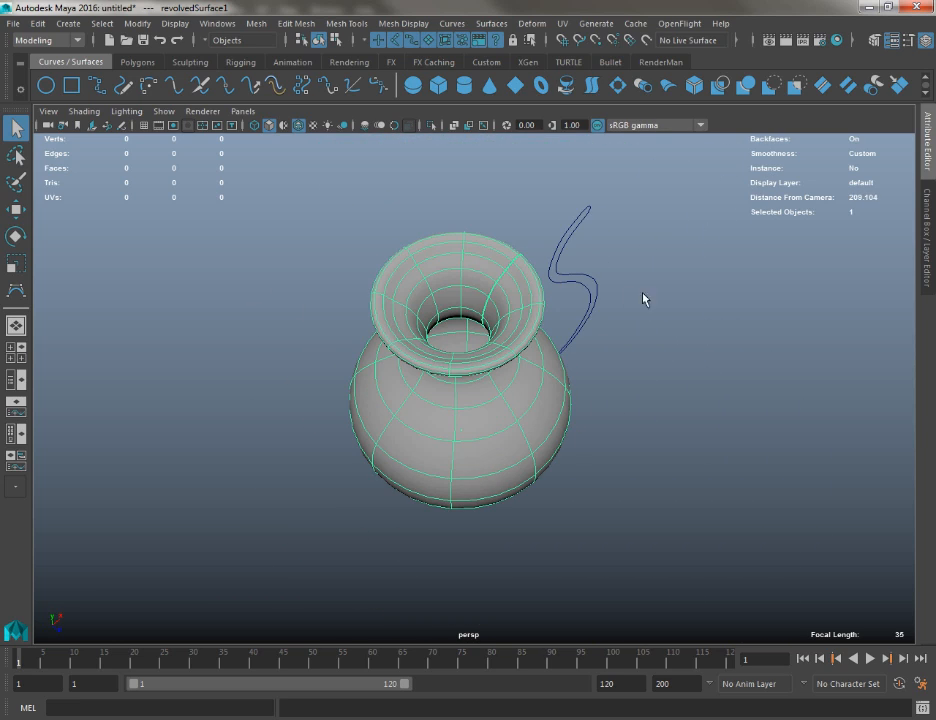
pyautogui.keyDown('alt'); pyautogui.moveTo(643, 299); pyautogui.dragTo(784, 284); pyautogui.keyUp('alt')
# Move the revolved vase along the negative X axis to separate it from its profile curve
pyautogui.press('w')
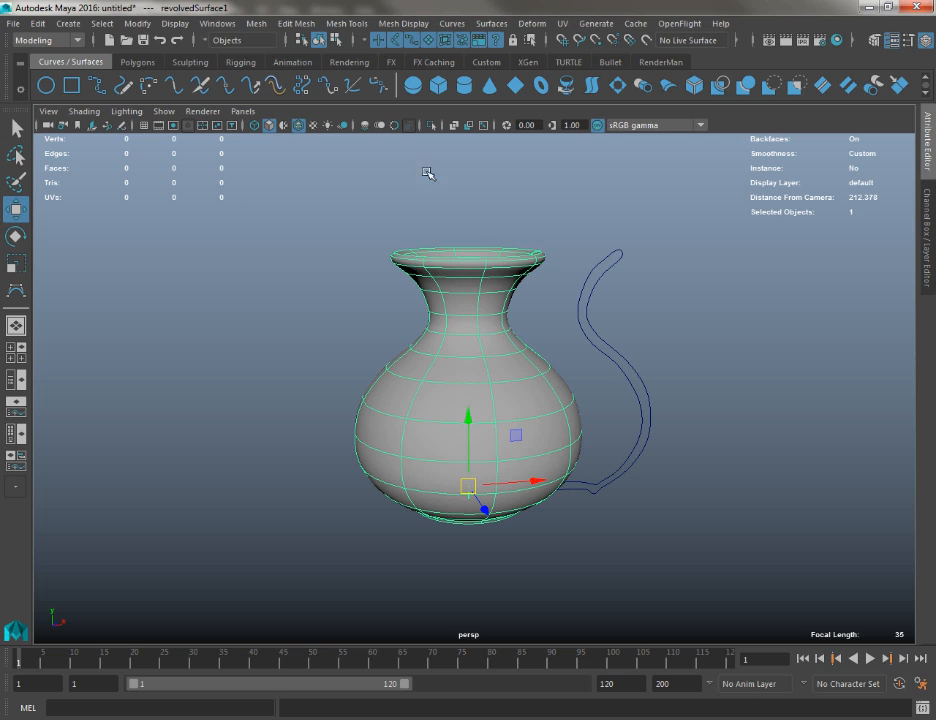
pyautogui.click(38, 24)
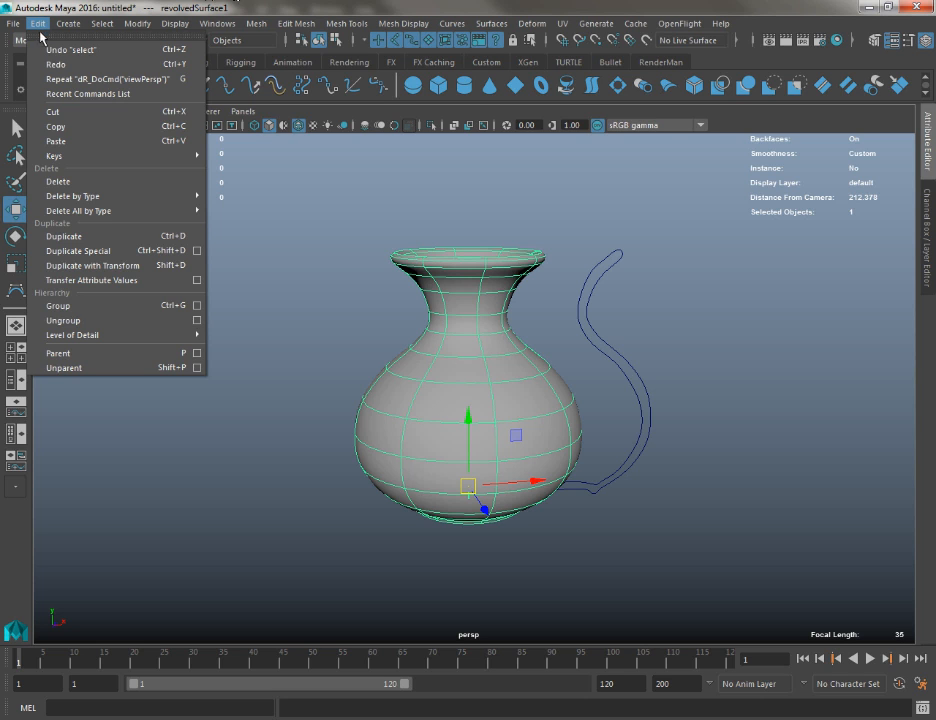
pyautogui.click(228, 203)
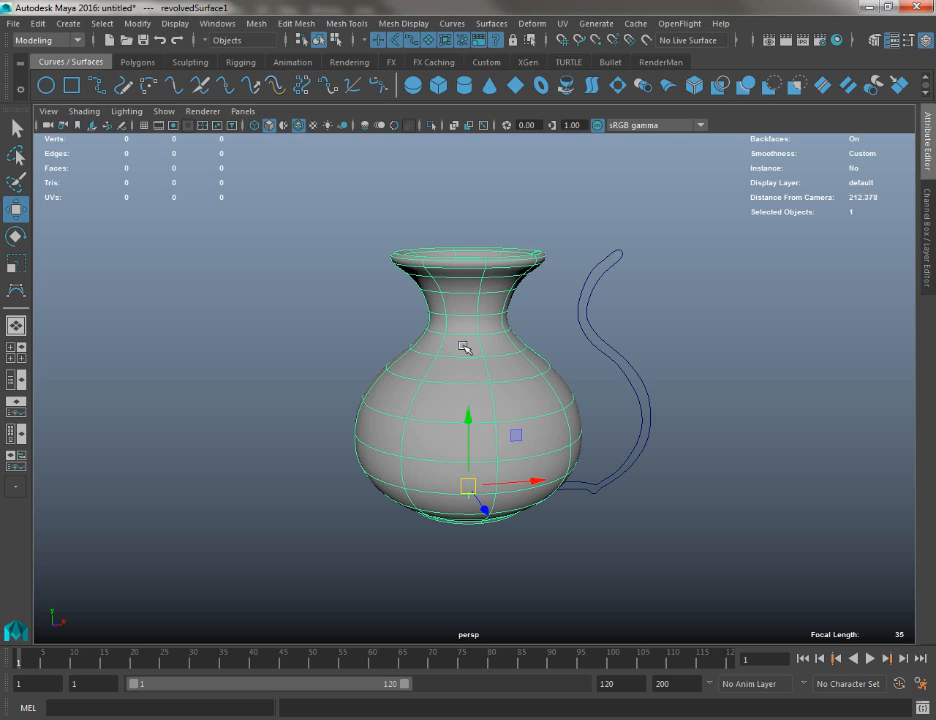
pyautogui.moveTo(524, 482); pyautogui.dragTo(408, 482)
# Try moving the profile curve farther from the vase along X, and undo the move
pyautogui.moveTo(581, 414); pyautogui.dragTo(680, 520)
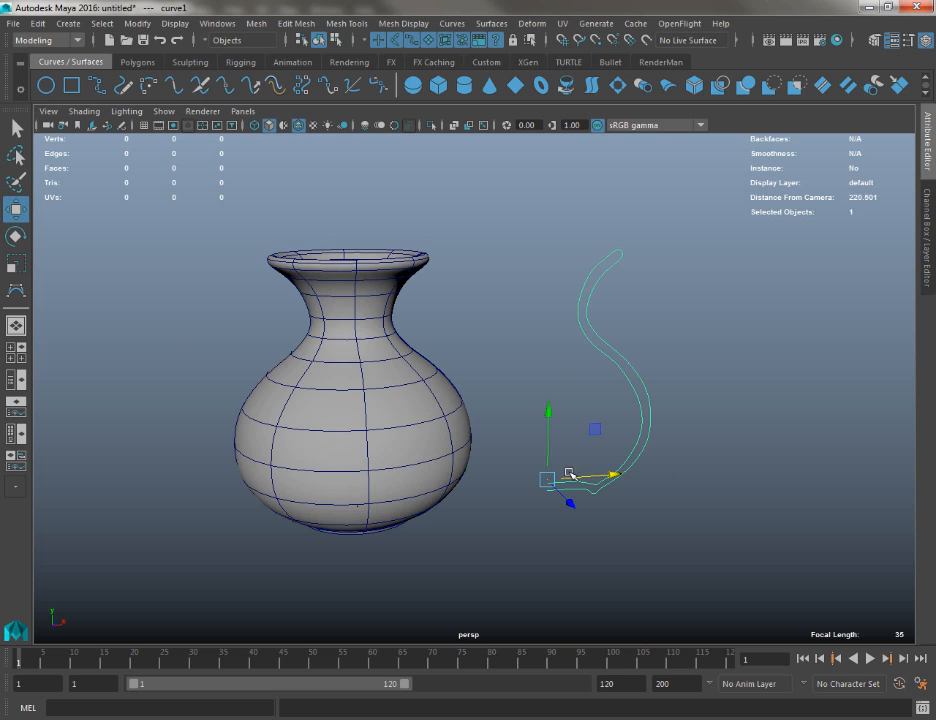
pyautogui.moveTo(590, 476); pyautogui.dragTo(675, 470)
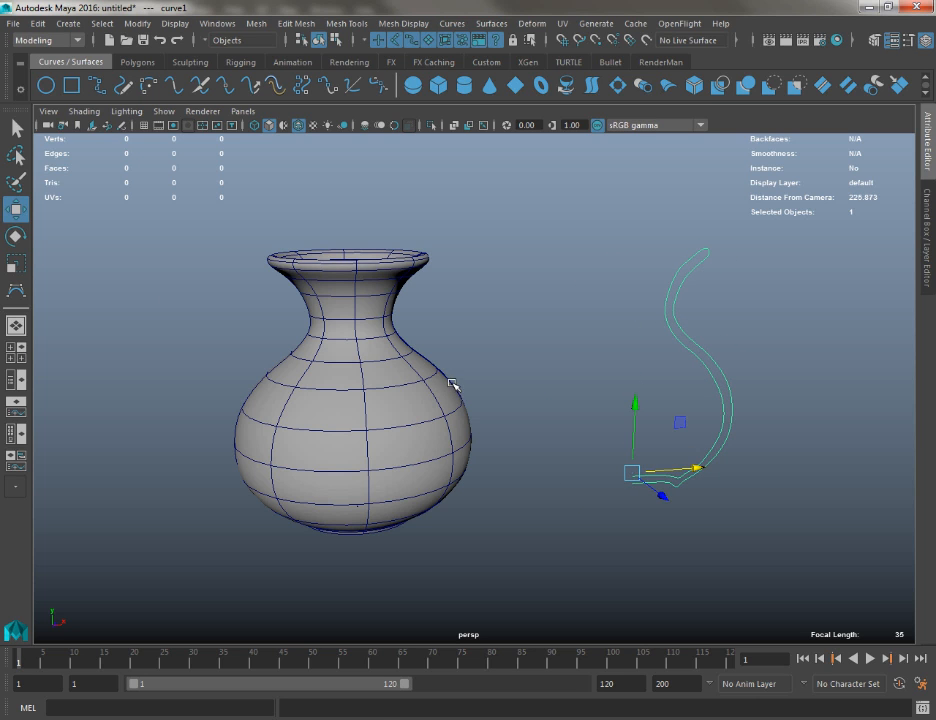
pyautogui.hotkey('ctrl', 'z')
# Try revolving the profile curve about the X axis with 8 segments and NURBS output, and undo the revolve
pyautogui.click(362, 388)
pyautogui.keyDown('alt'); pyautogui.moveTo(361, 388); pyautogui.dragTo(514, 376); pyautogui.keyUp('alt')
pyautogui.keyDown('alt'); pyautogui.moveTo(514, 376); pyautogui.dragTo(430, 345, button='middle'); pyautogui.keyUp('alt')
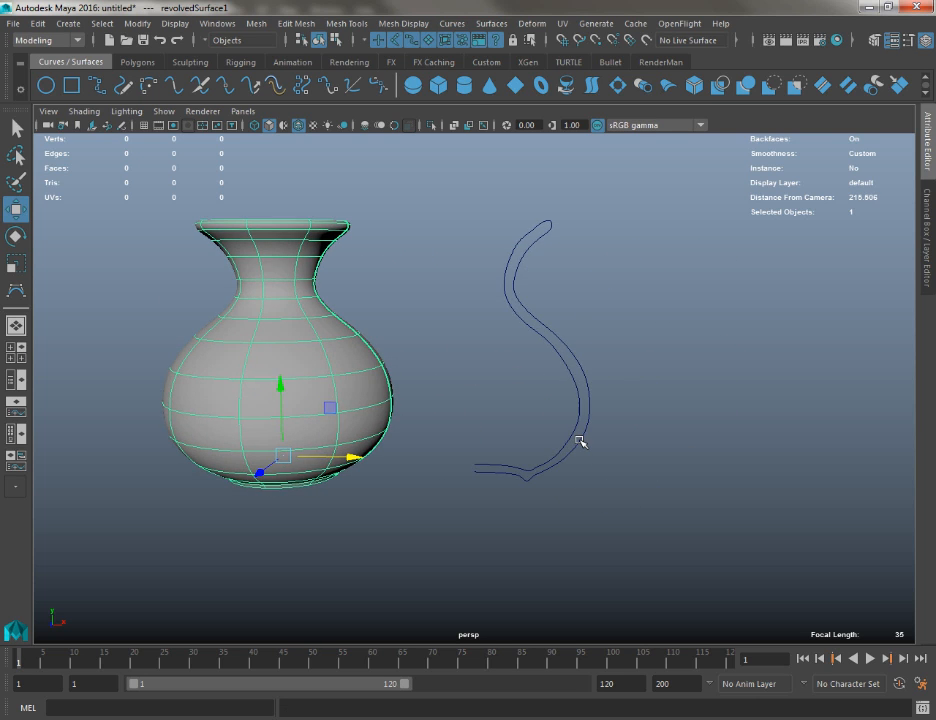
pyautogui.click(578, 442)
pyautogui.click(450, 24)
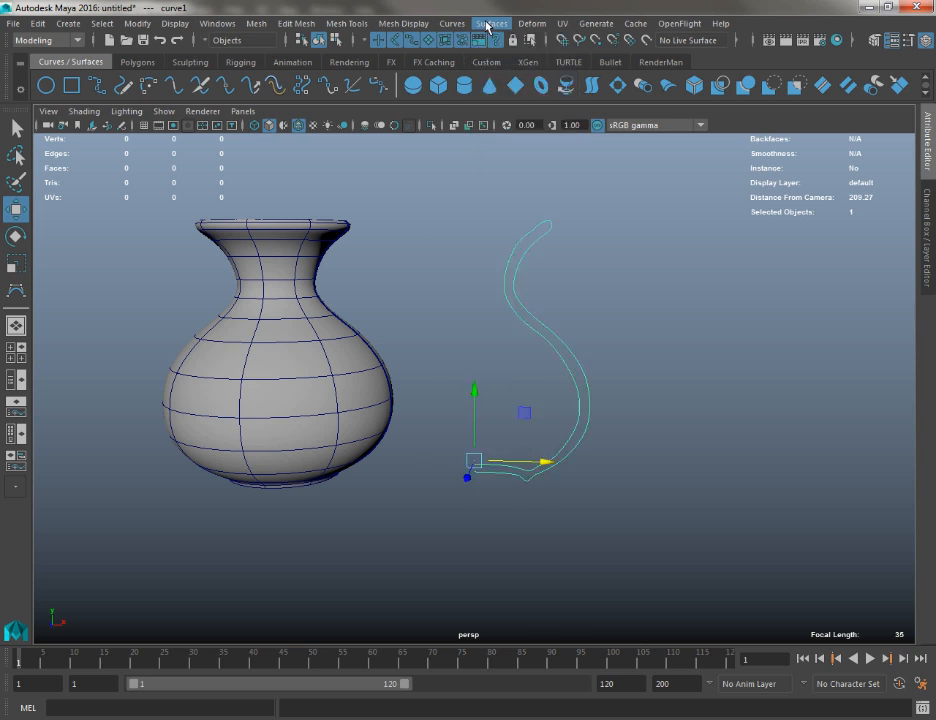
pyautogui.click(487, 24)
pyautogui.click(601, 89)
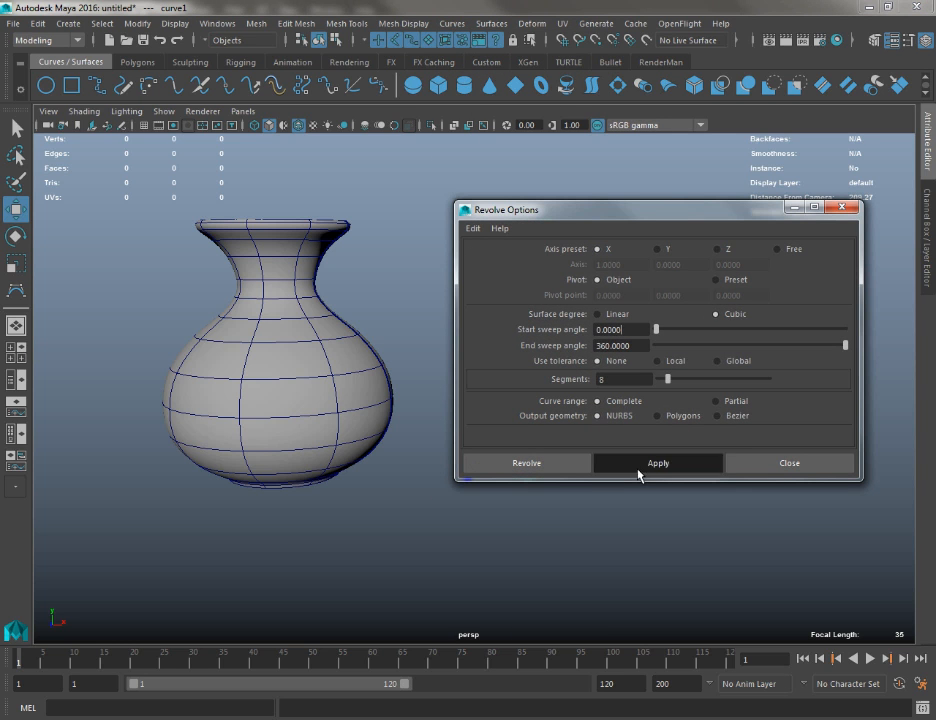
pyautogui.click(640, 463)
pyautogui.click(790, 463)
pyautogui.keyDown('alt'); pyautogui.moveTo(780, 490); pyautogui.dragTo(410, 425); pyautogui.keyUp('alt')
pyautogui.hotkey('ctrl', 'z')
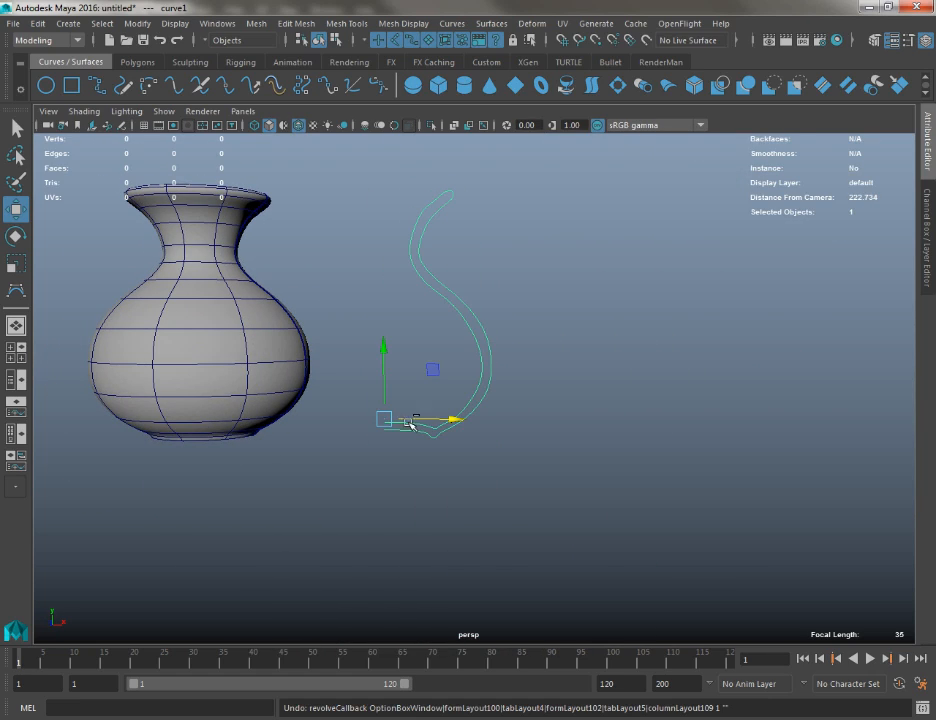
# Try revolving the profile curve with the axis preset set to Z, and undo the revolve
pyautogui.click(491, 23)
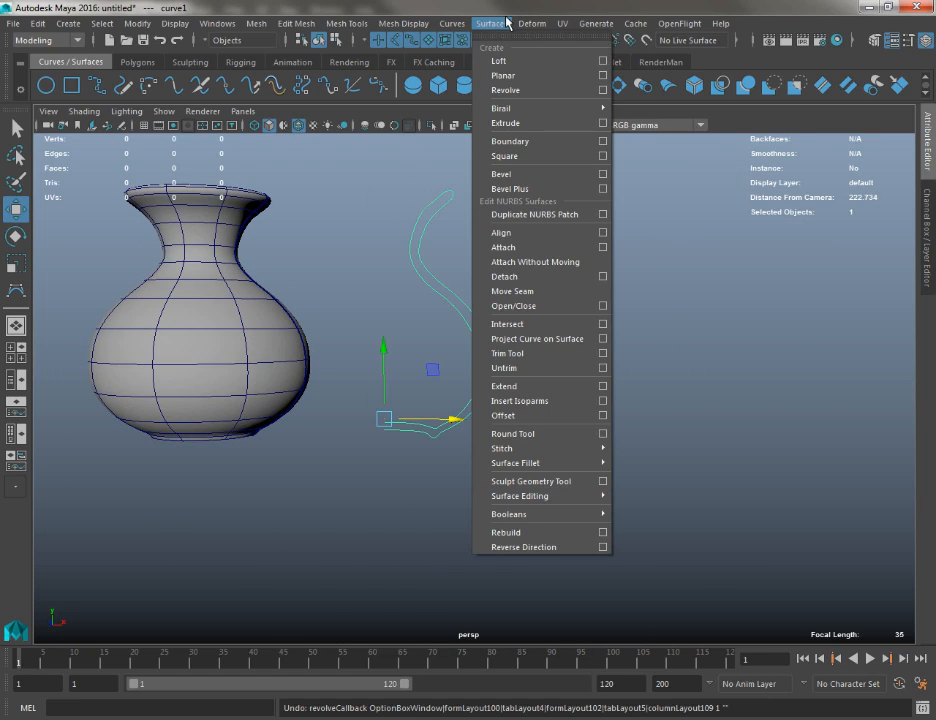
pyautogui.click(603, 91)
pyautogui.click(721, 249)
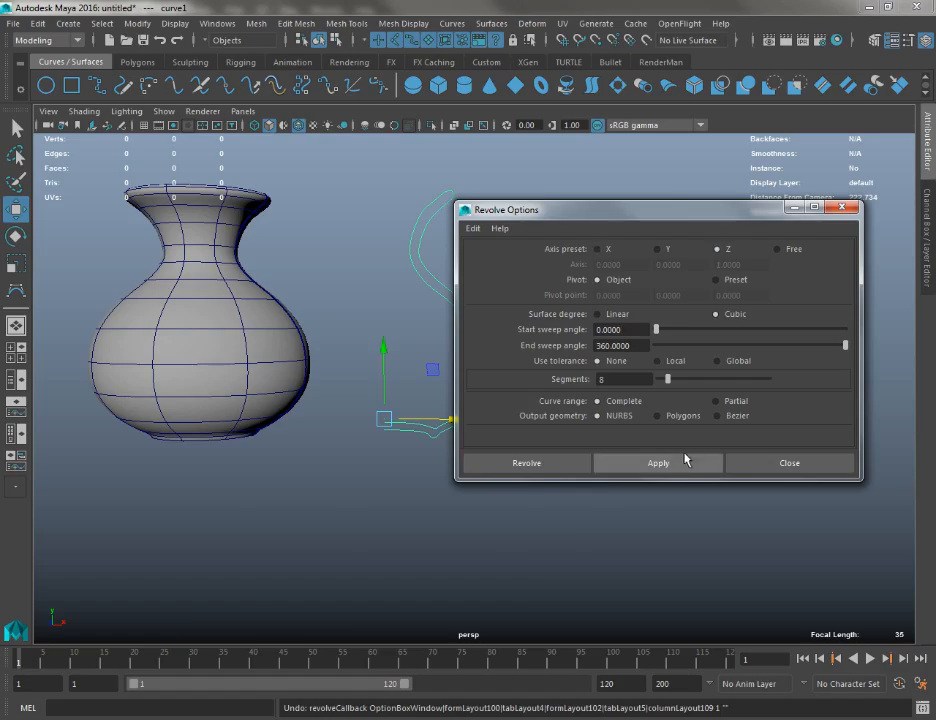
pyautogui.click(685, 462)
pyautogui.click(740, 462)
pyautogui.keyDown('alt'); pyautogui.moveTo(478, 458); pyautogui.dragTo(347, 278); pyautogui.keyUp('alt')
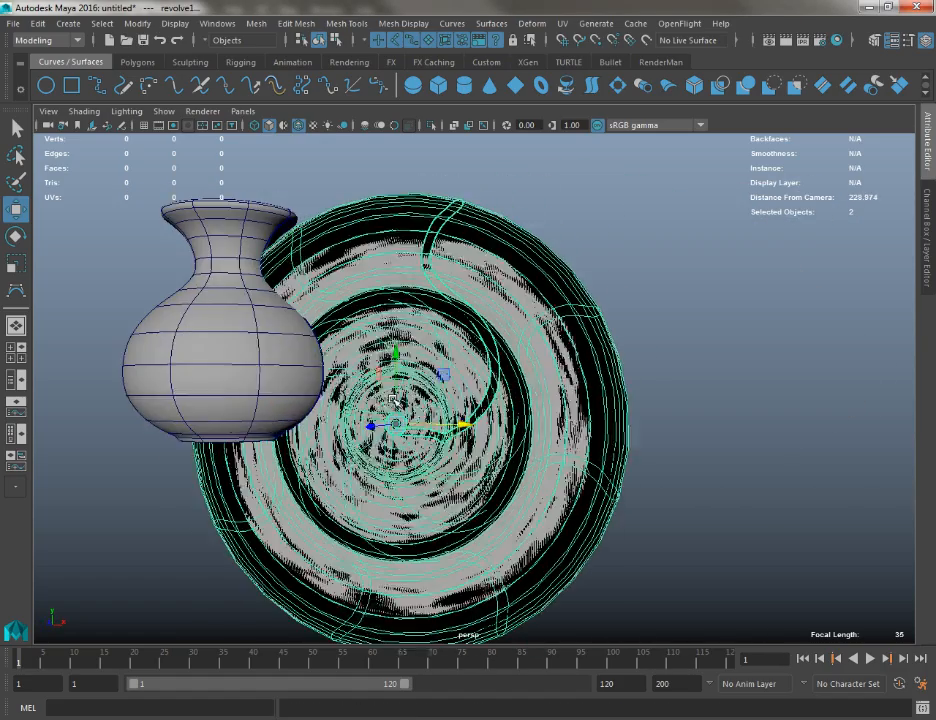
pyautogui.hotkey('ctrl', 'z')
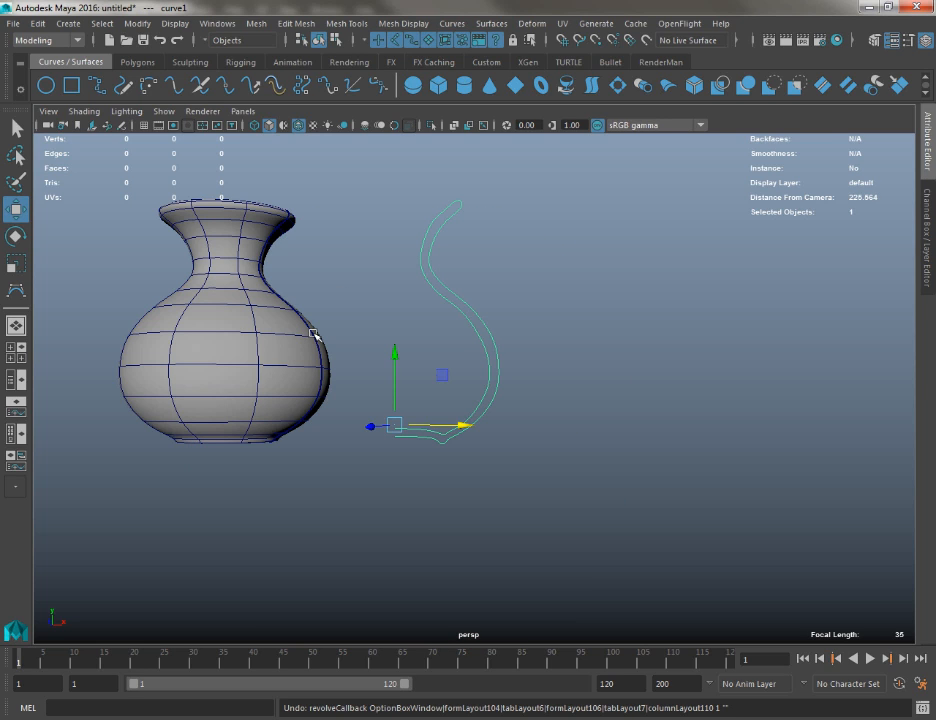
# Turn off the wireframe overlay on the shaded view and examine the recessed base of the vase from below
pyautogui.keyDown('alt'); pyautogui.moveTo(314, 334); pyautogui.dragTo(385, 280); pyautogui.keyUp('alt')
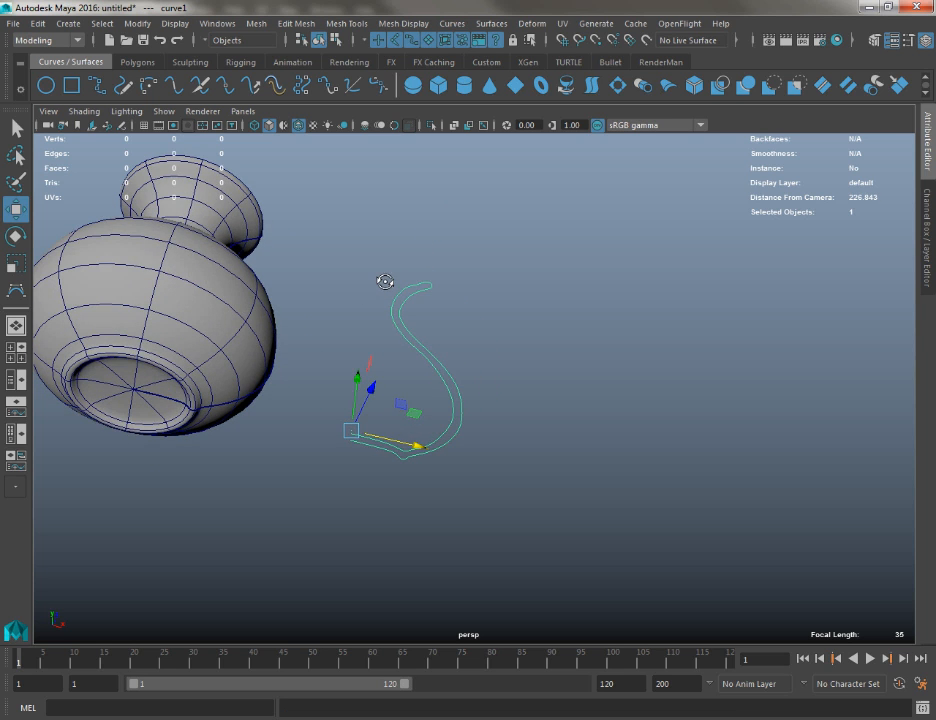
pyautogui.keyDown('alt'); pyautogui.moveTo(146, 349); pyautogui.dragTo(401, 391, button='middle'); pyautogui.keyUp('alt')
pyautogui.scroll(4, 393, 321)
pyautogui.click(393, 321)
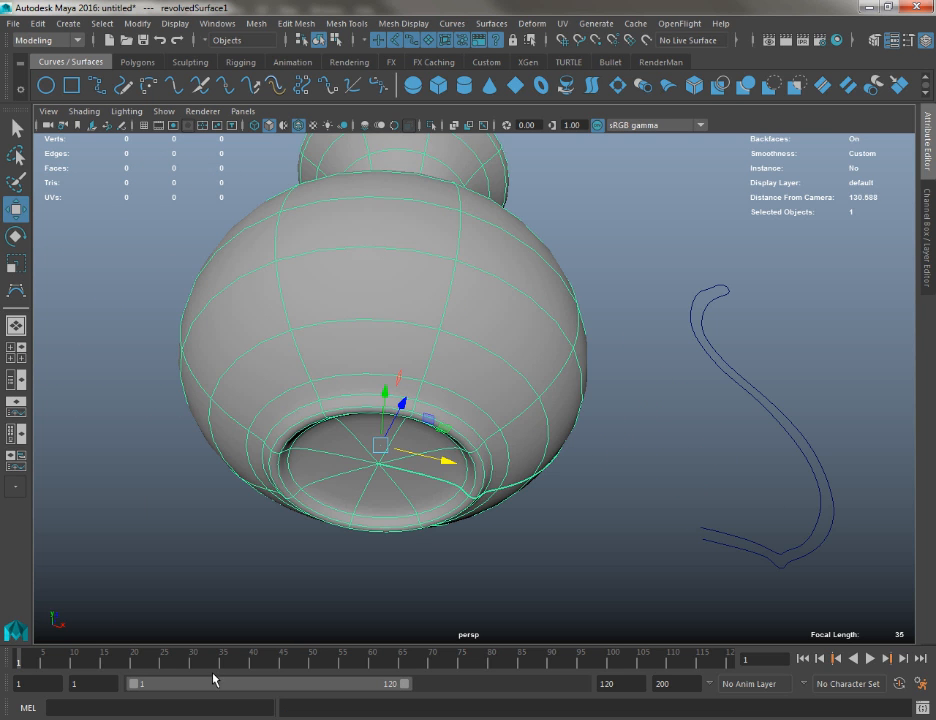
pyautogui.click(216, 535)
pyautogui.click(300, 124)
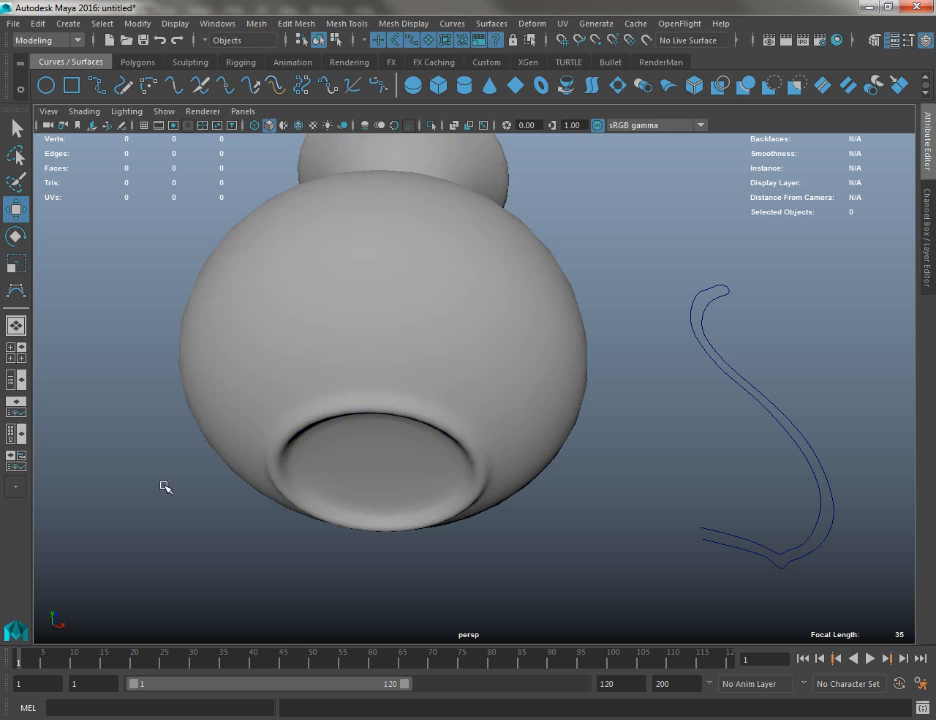
# Convert the revolved NURBS vase to polygons with the type Triangles and the Standard fit tessellation method
pyautogui.moveTo(163, 485)
pyautogui.keyDown('alt'); pyautogui.mouseDown()
pyautogui.moveTo(186, 450)
pyautogui.moveTo(191, 498)
pyautogui.moveTo(173, 537)
pyautogui.mouseUp(); pyautogui.keyUp('alt')
pyautogui.keyDown('alt'); pyautogui.moveTo(185, 432); pyautogui.dragTo(213, 648, button='middle'); pyautogui.keyUp('alt')
pyautogui.scroll(-3, 460, 384)
pyautogui.click(462, 386)
pyautogui.keyDown('alt'); pyautogui.moveTo(430, 416); pyautogui.dragTo(482, 510); pyautogui.keyUp('alt')
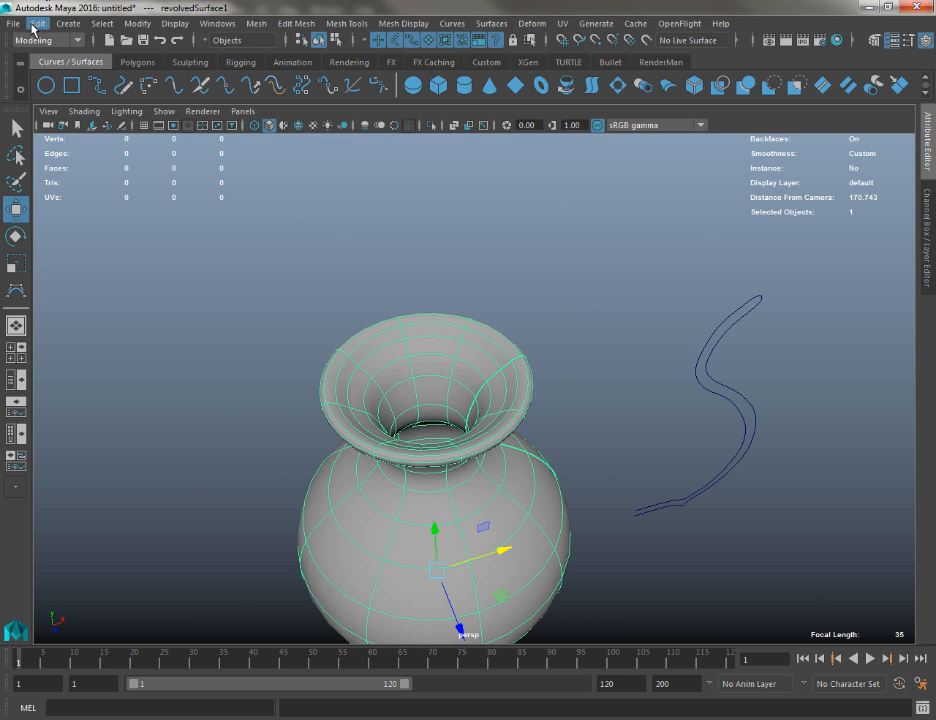
pyautogui.click(35, 24)
pyautogui.moveTo(70, 28)
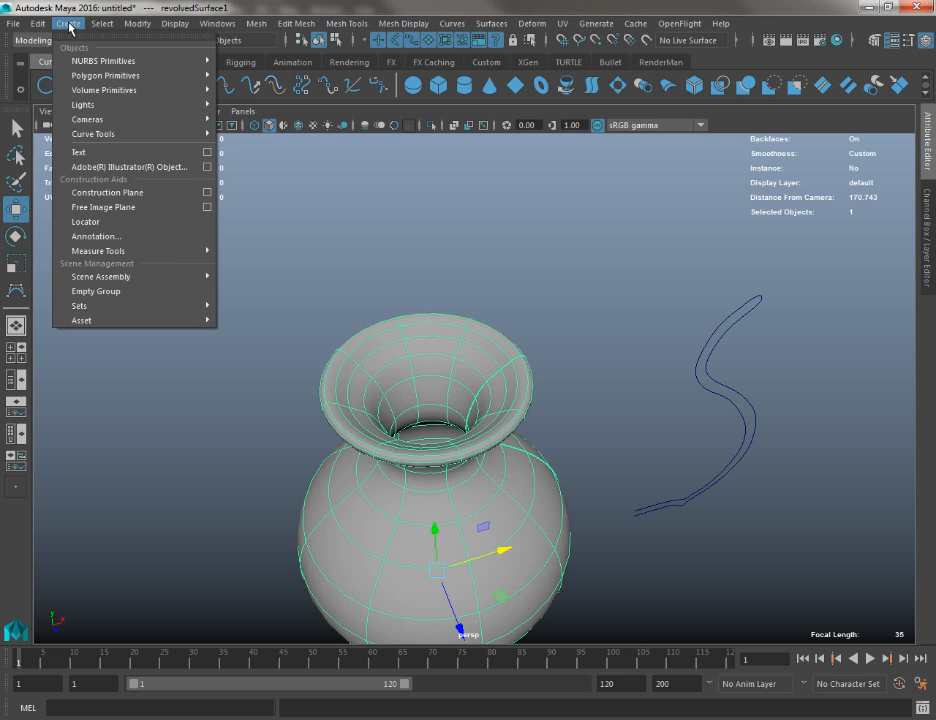
pyautogui.moveTo(10, 28)
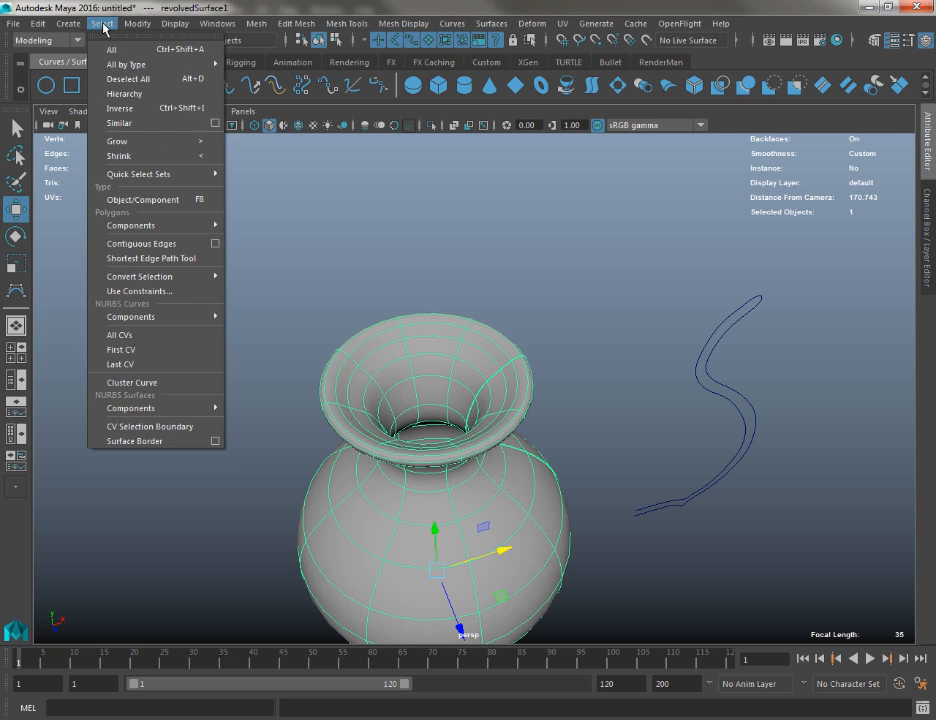
pyautogui.moveTo(141, 28)
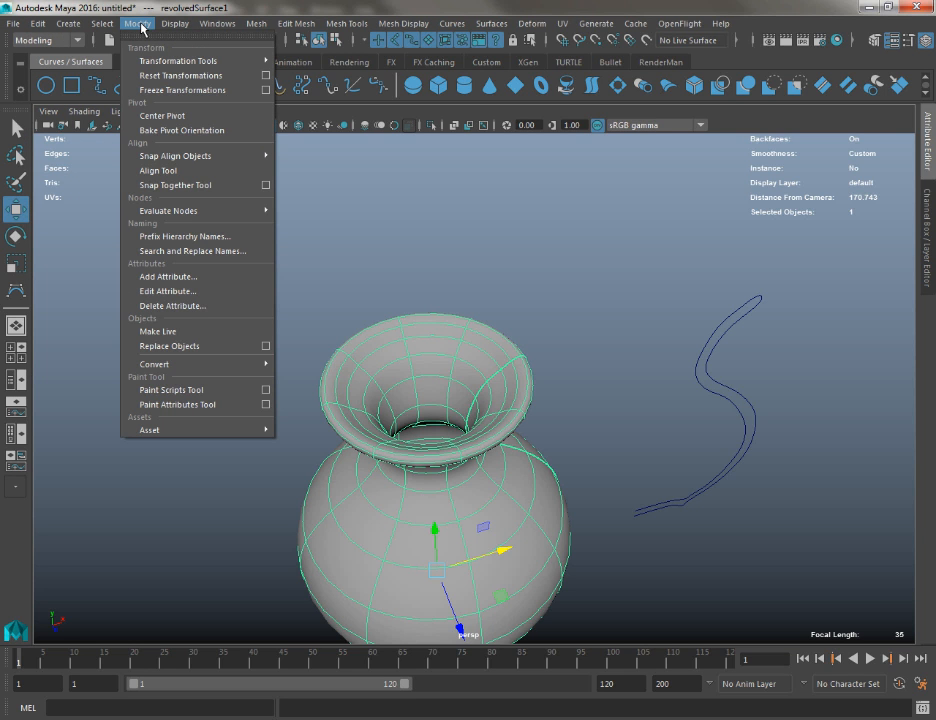
pyautogui.moveTo(194, 368)
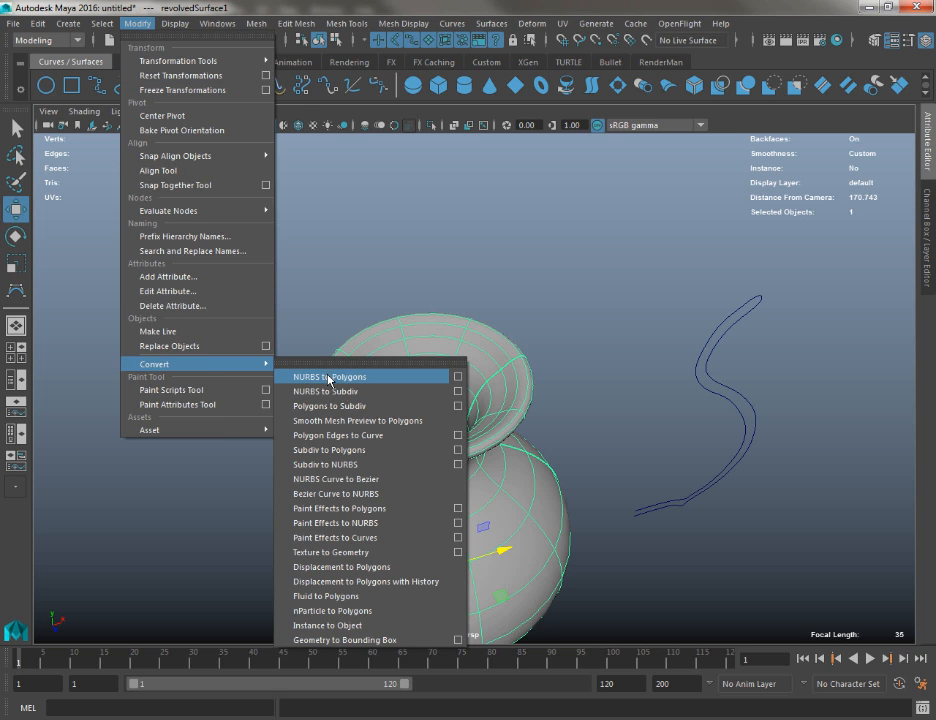
pyautogui.click(458, 377)
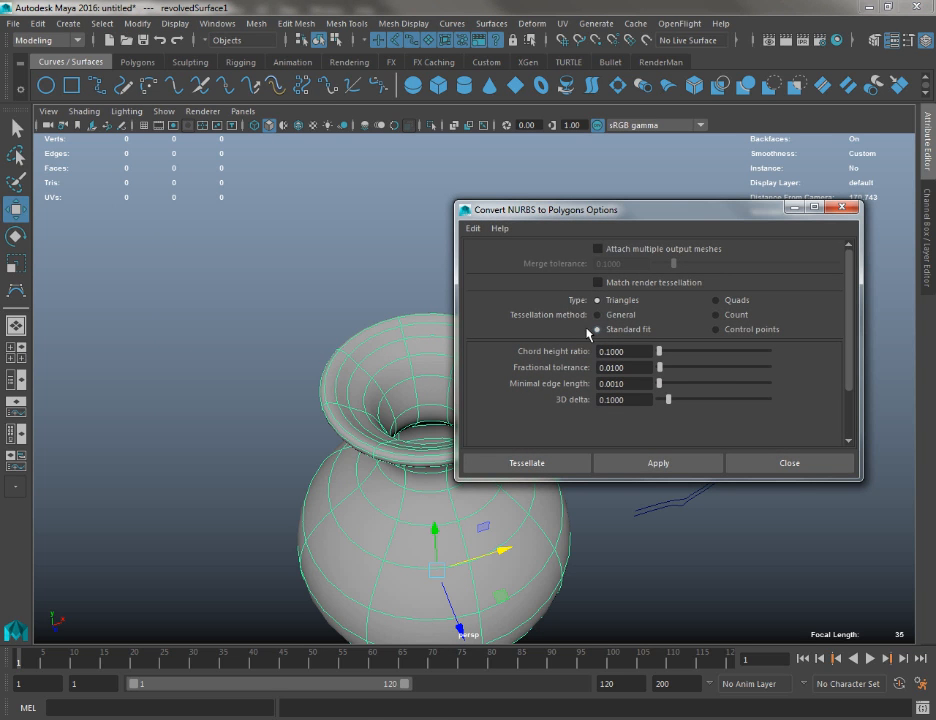
pyautogui.click(663, 463)
pyautogui.click(800, 463)
# Move the polygon vase along X to stand beside the NURBS vase and compare both at smooth and rough display levels
pyautogui.keyDown('alt'); pyautogui.moveTo(620, 440); pyautogui.dragTo(545, 256); pyautogui.keyUp('alt')
pyautogui.press('3')
pyautogui.click(502, 262)
pyautogui.click(395, 263)
pyautogui.press('1')
pyautogui.keyDown('alt'); pyautogui.moveTo(415, 245); pyautogui.dragTo(446, 227); pyautogui.keyUp('alt')
pyautogui.keyDown('alt'); pyautogui.moveTo(446, 227); pyautogui.dragTo(302, 248, button='right'); pyautogui.keyUp('alt')
# Delete the polygon vase and the NURBS vase, keeping only the profile curve
pyautogui.moveTo(296, 253); pyautogui.dragTo(366, 414)
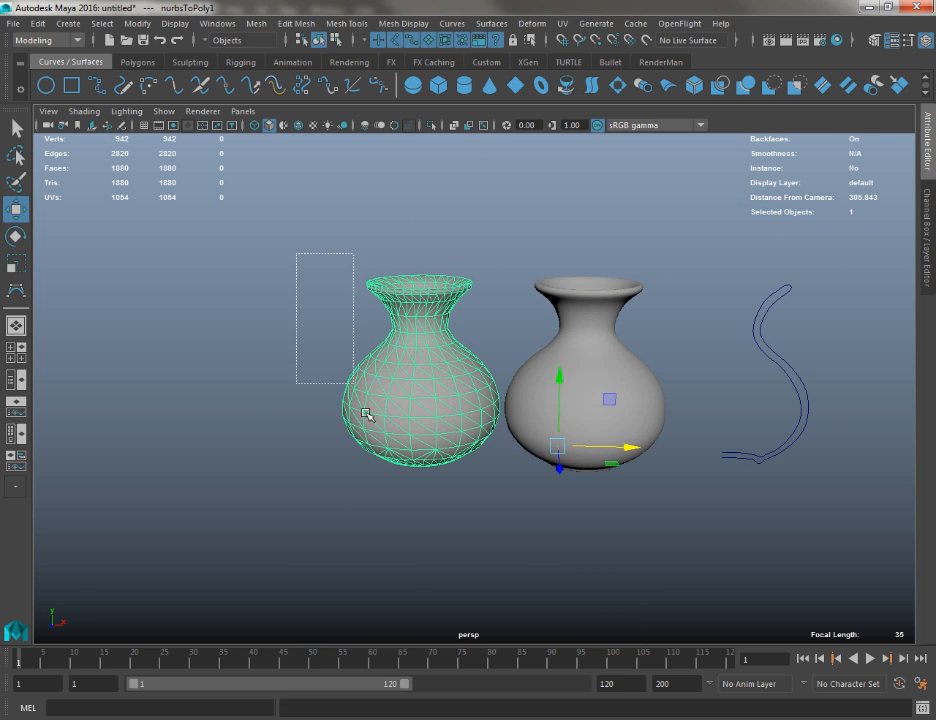
pyautogui.press('Delete')
pyautogui.click(620, 365)
pyautogui.press('Delete')
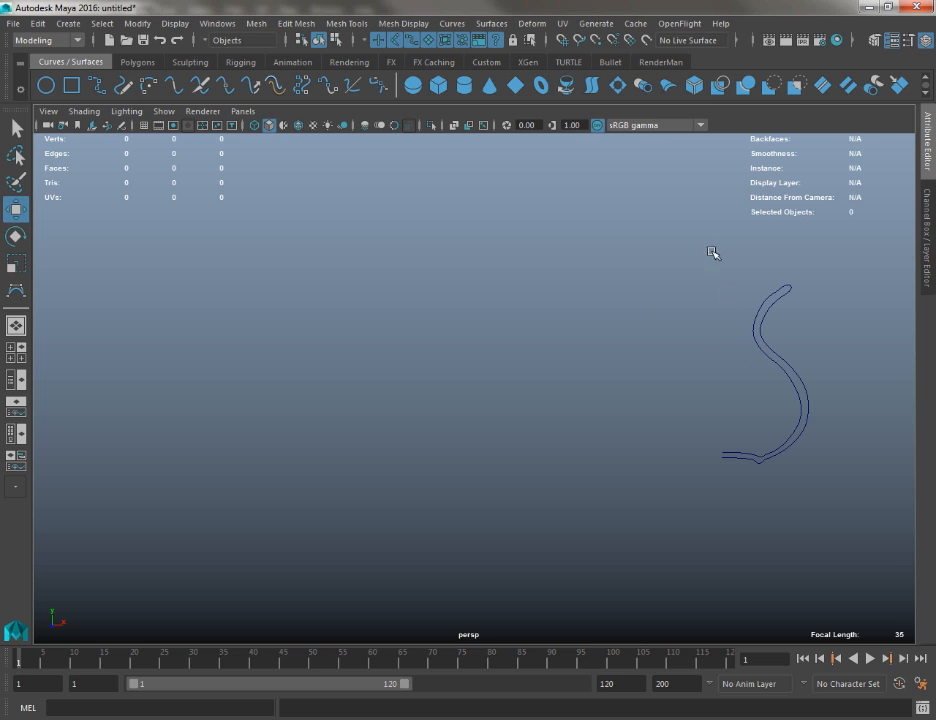
# Duplicate the profile curve twice and spread the copies apart in depth behind the original
pyautogui.moveTo(710, 253); pyautogui.dragTo(888, 620)
pyautogui.keyDown('alt'); pyautogui.moveTo(683, 399); pyautogui.dragTo(481, 404); pyautogui.keyUp('alt')
pyautogui.keyDown('alt'); pyautogui.moveTo(481, 404); pyautogui.dragTo(507, 298, button='middle'); pyautogui.keyUp('alt')
pyautogui.keyDown('alt'); pyautogui.moveTo(507, 298); pyautogui.dragTo(477, 394); pyautogui.keyUp('alt')
pyautogui.moveTo(426, 507); pyautogui.dragTo(631, 514)
pyautogui.keyDown('alt'); pyautogui.moveTo(631, 514); pyautogui.dragTo(446, 503, button='middle'); pyautogui.keyUp('alt')
pyautogui.moveTo(400, 487); pyautogui.dragTo(579, 487)
pyautogui.keyDown('alt'); pyautogui.moveTo(579, 487); pyautogui.dragTo(556, 464, button='middle'); pyautogui.keyUp('alt')
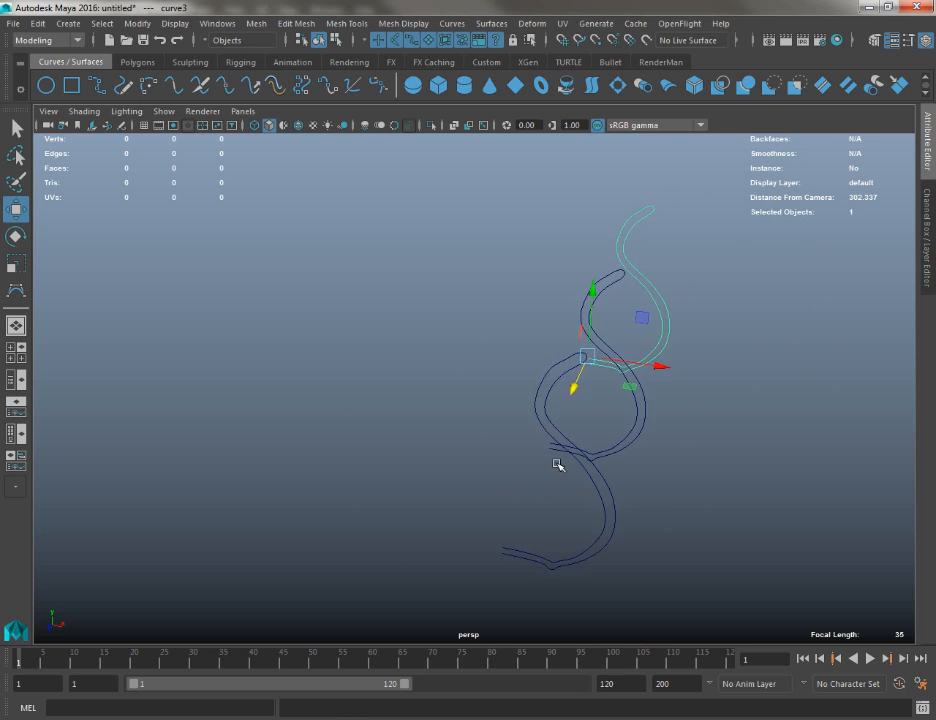
pyautogui.moveTo(618, 418); pyautogui.dragTo(675, 448)
pyautogui.moveTo(587, 451); pyautogui.dragTo(503, 437)
# Flatten the belly of the middle curve by moving its outermost control vertices inward along X
pyautogui.press('q')
pyautogui.moveTo(508, 351); pyautogui.dragTo(463, 329, button='right')
pyautogui.keyDown('alt'); pyautogui.moveTo(463, 329); pyautogui.dragTo(539, 386); pyautogui.keyUp('alt')
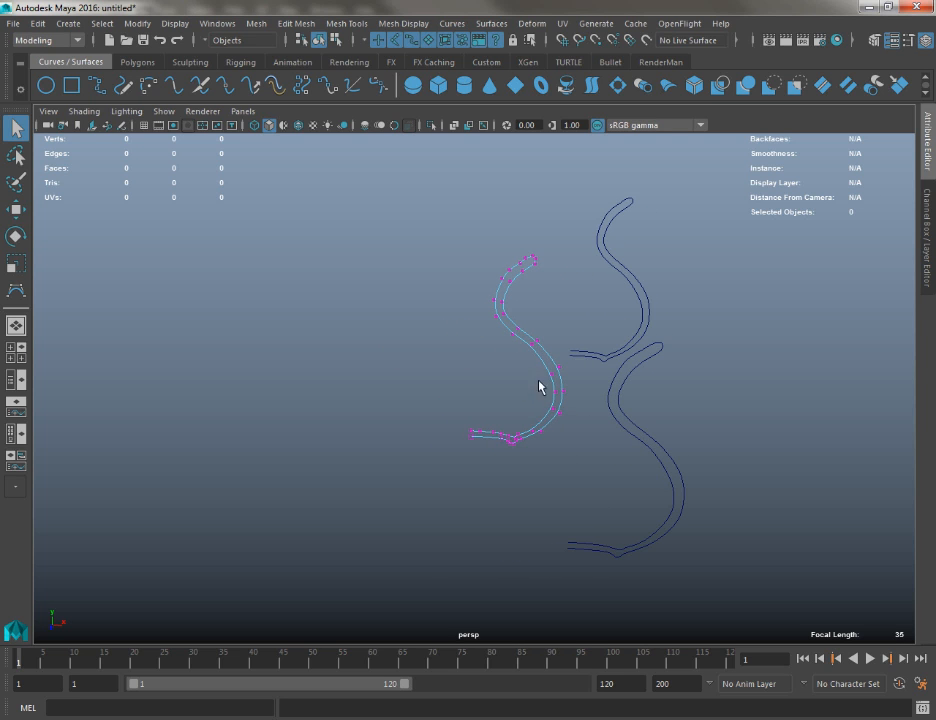
pyautogui.moveTo(590, 428); pyautogui.dragTo(589, 424)
pyautogui.press('w')
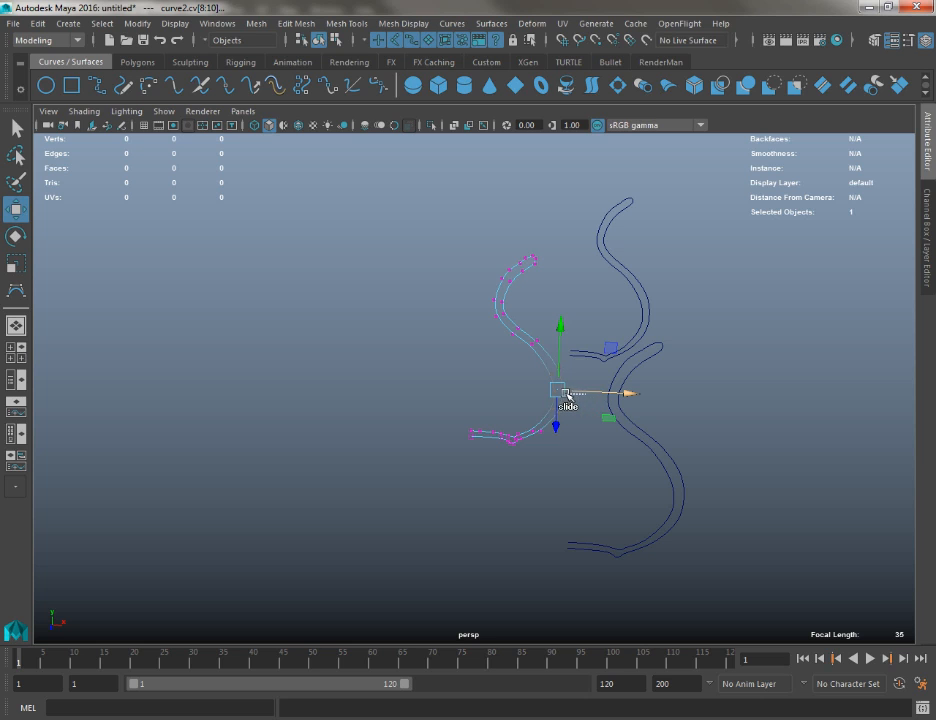
pyautogui.hotkey('ctrl', 'z')
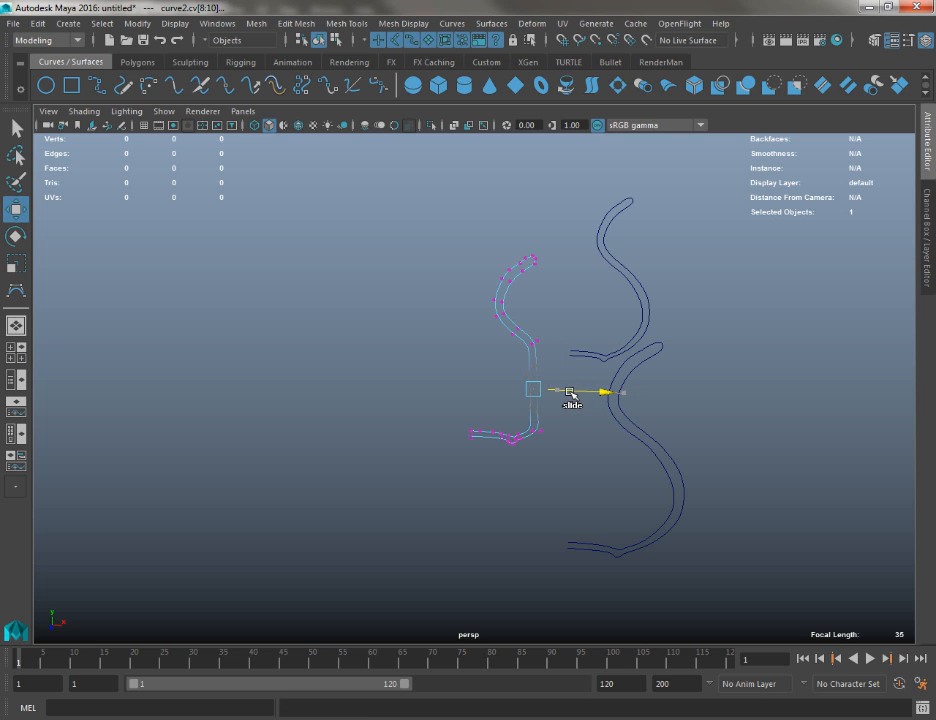
pyautogui.hotkey('ctrl', 'z')
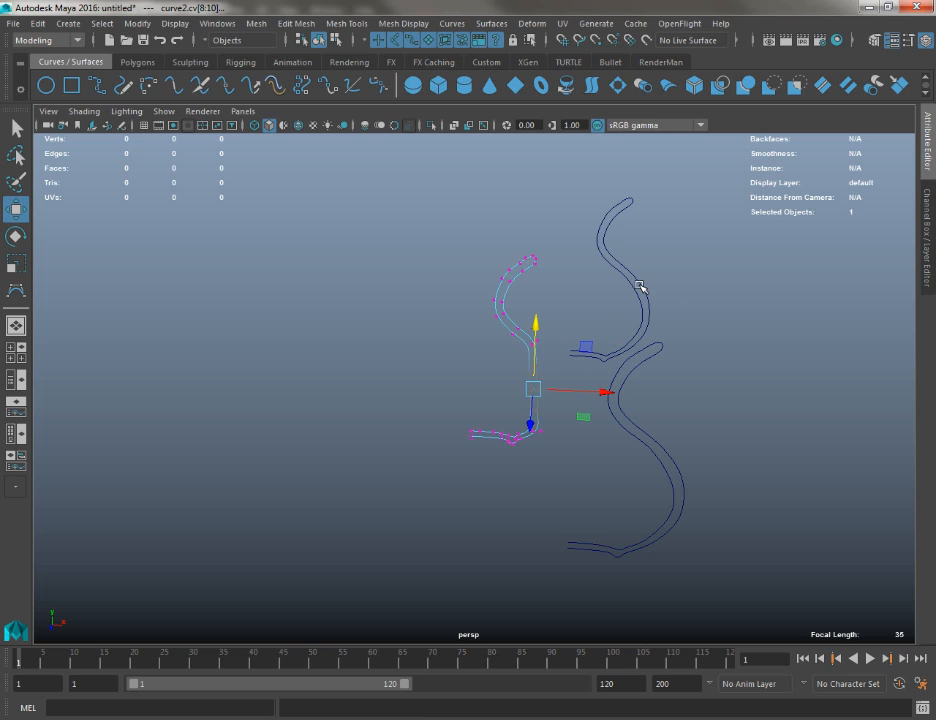
# Rotate the upper control vertices of the rear curve so its lip stands more upright
pyautogui.moveTo(637, 284); pyautogui.dragTo(520, 272, button='right')
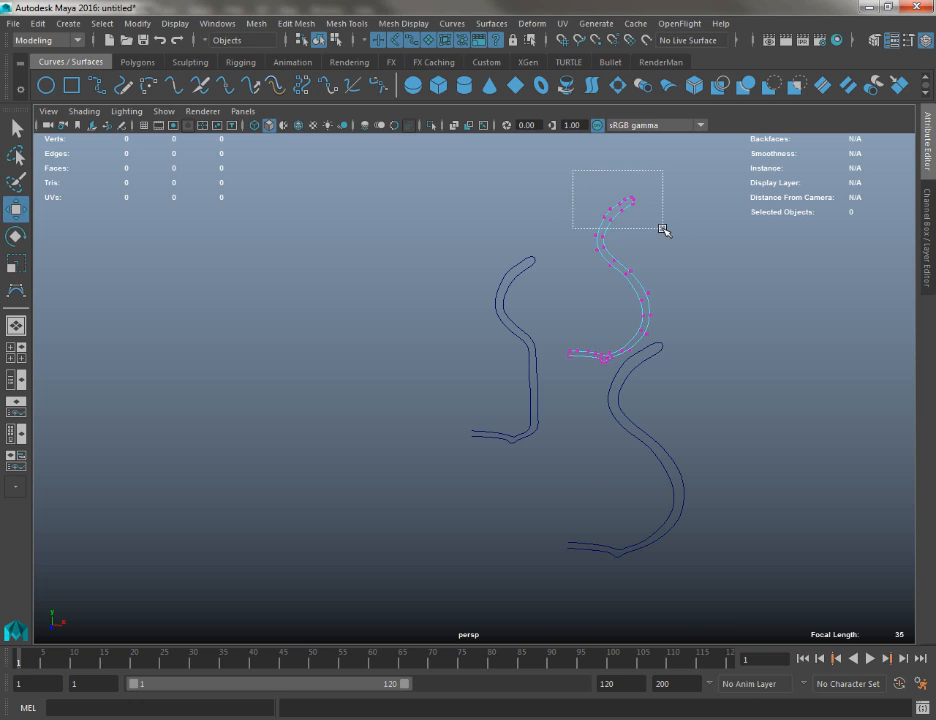
pyautogui.moveTo(663, 230); pyautogui.dragTo(663, 230)
pyautogui.press('e')
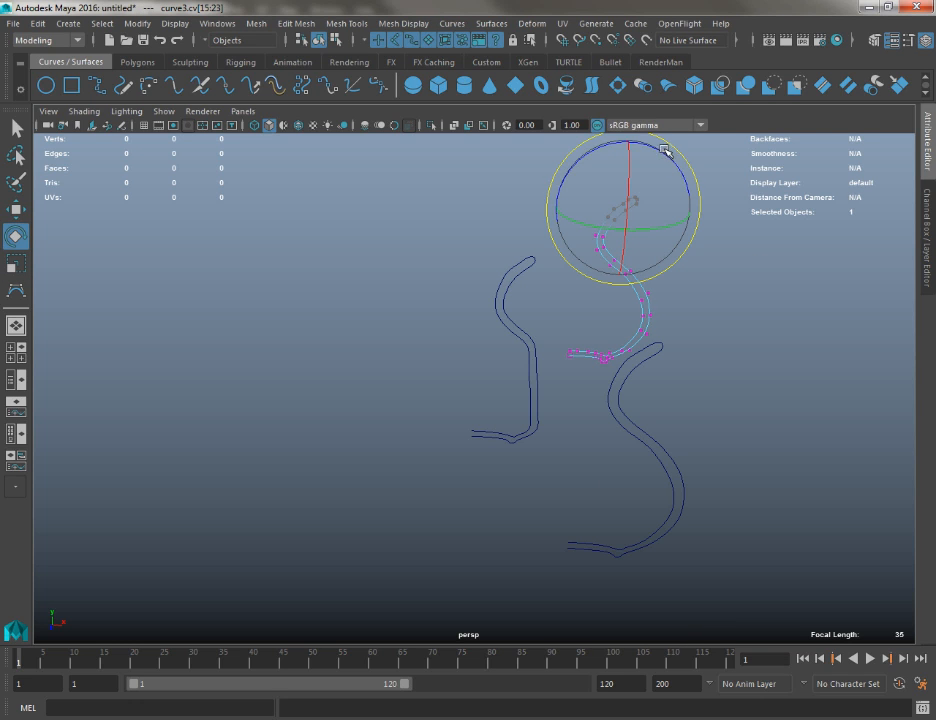
# Narrow the belly of the rear curve by moving its belly control vertices inward in the X-Y plane
pyautogui.press('w')
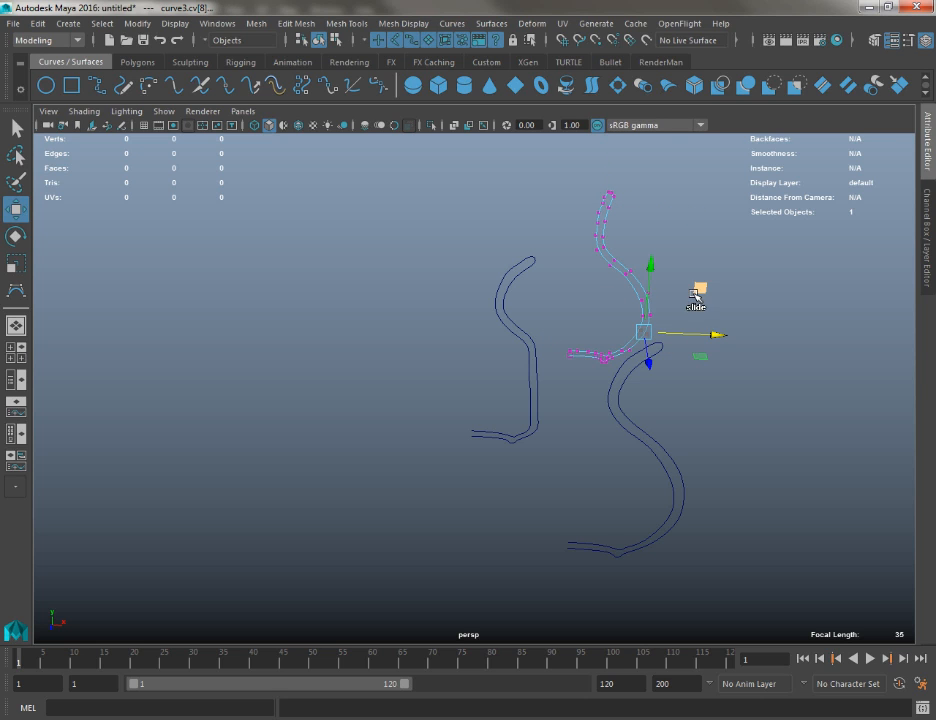
pyautogui.press('q')
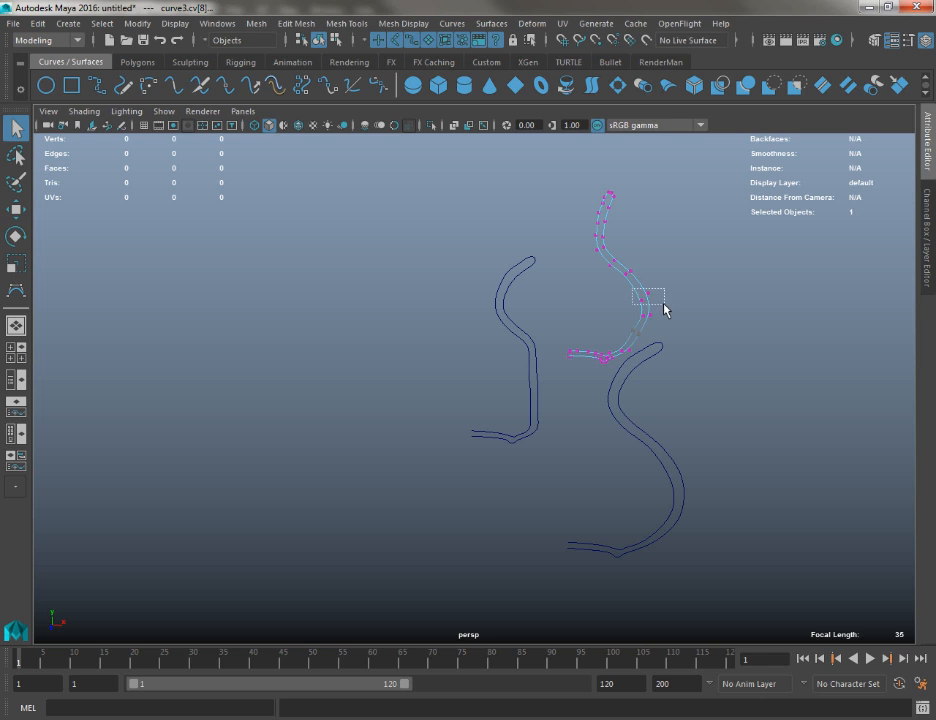
pyautogui.press('w')
pyautogui.moveTo(665, 310); pyautogui.dragTo(629, 322)
pyautogui.press('q')
pyautogui.press('w')
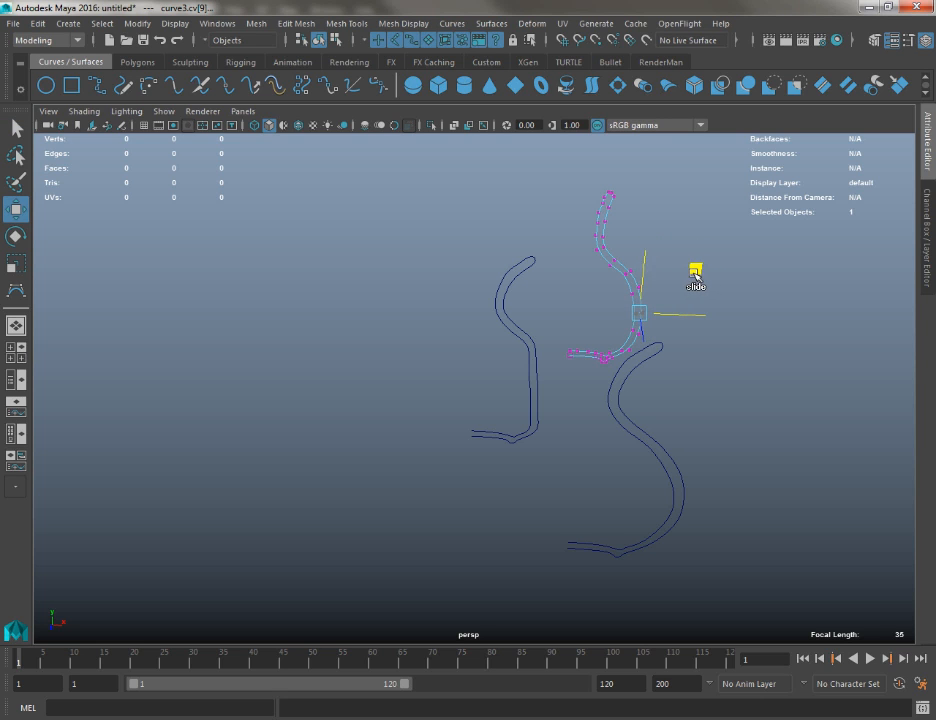
pyautogui.keyDown('alt'); pyautogui.moveTo(693, 275); pyautogui.dragTo(447, 292); pyautogui.keyUp('alt')
# Return to object mode and loft a surface through the original, middle and rear curves in that order
pyautogui.click(378, 337)
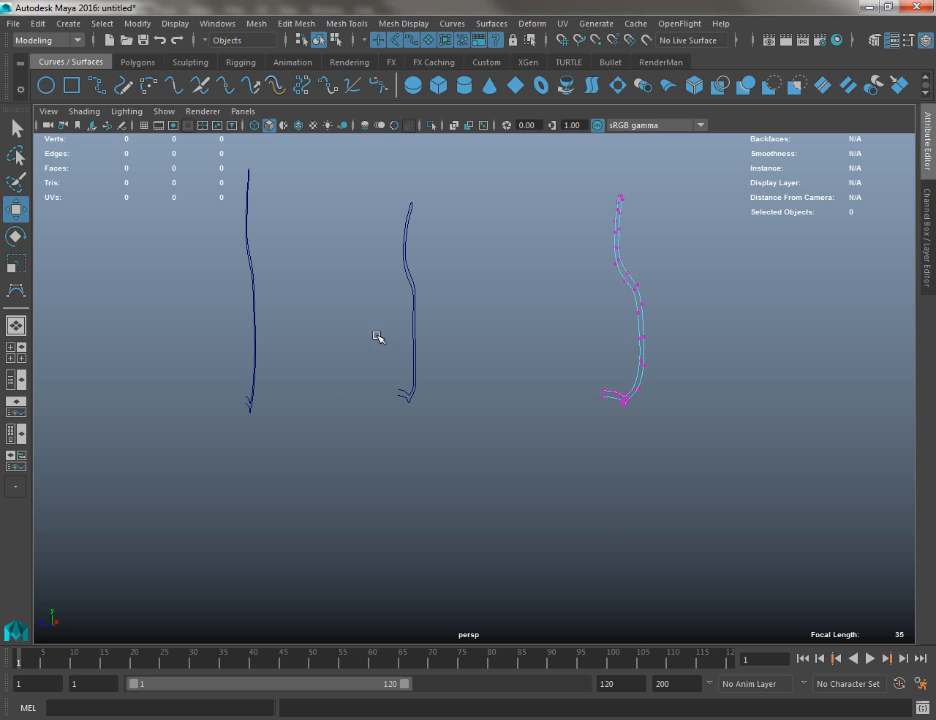
pyautogui.keyDown('alt'); pyautogui.moveTo(372, 340); pyautogui.dragTo(591, 358); pyautogui.keyUp('alt')
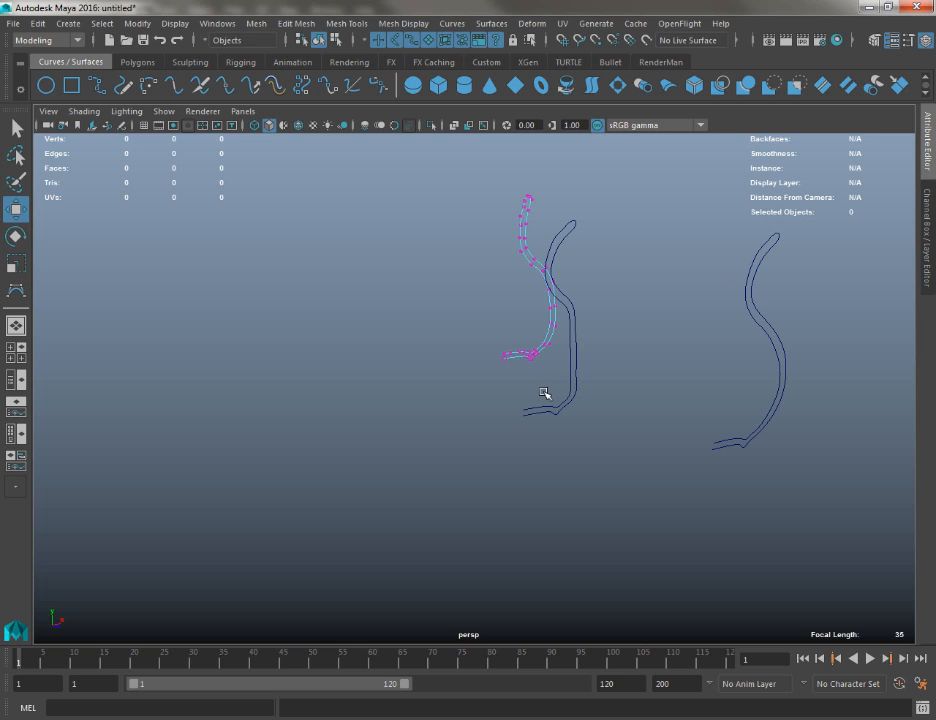
pyautogui.moveTo(527, 247); pyautogui.dragTo(600, 219, button='right')
pyautogui.keyDown('alt'); pyautogui.moveTo(514, 226); pyautogui.dragTo(507, 292); pyautogui.keyUp('alt')
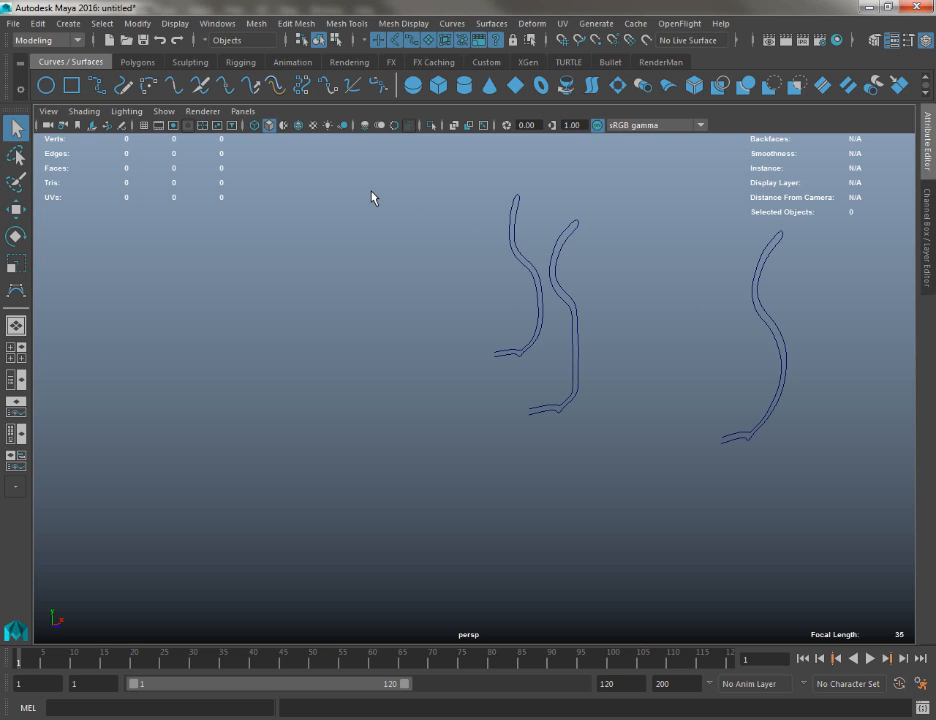
pyautogui.keyDown('alt'); pyautogui.moveTo(351, 370); pyautogui.dragTo(259, 366, button='middle'); pyautogui.keyUp('alt')
pyautogui.click(632, 268)
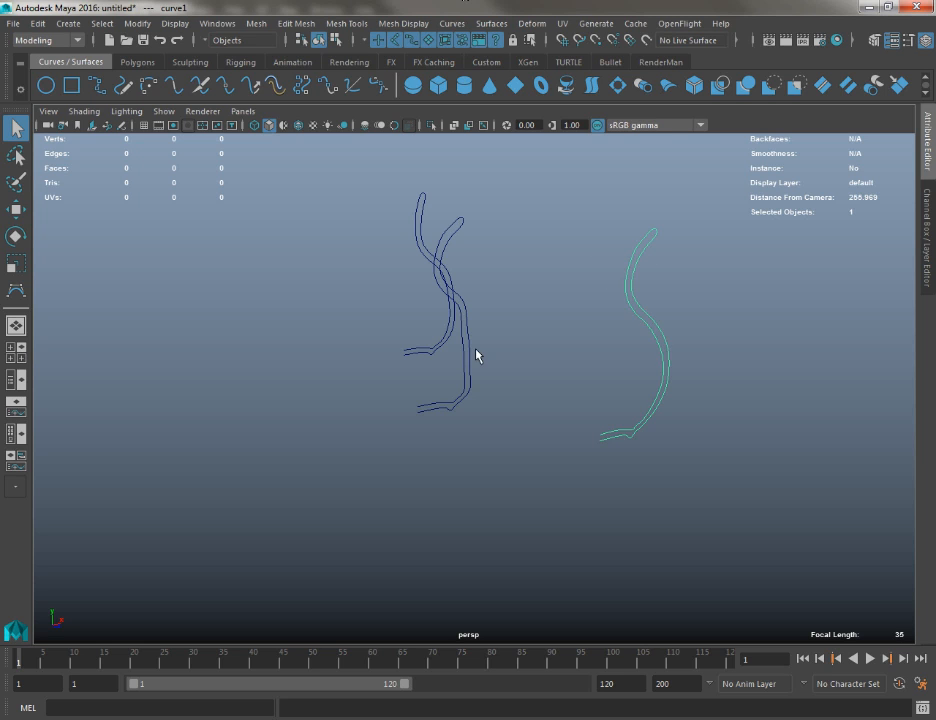
pyautogui.keyDown('alt'); pyautogui.moveTo(476, 355); pyautogui.dragTo(459, 344); pyautogui.keyUp('alt')
pyautogui.keyDown('shift'); pyautogui.click(474, 320); pyautogui.keyUp('shift')
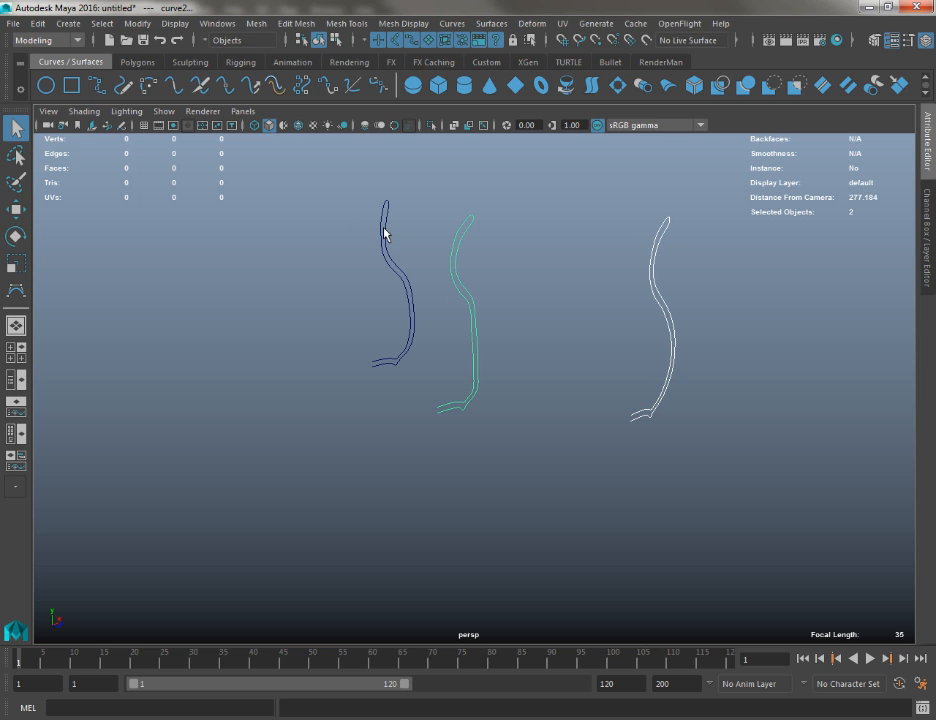
pyautogui.keyDown('shift'); pyautogui.click(384, 233); pyautogui.keyUp('shift')
pyautogui.click(492, 23)
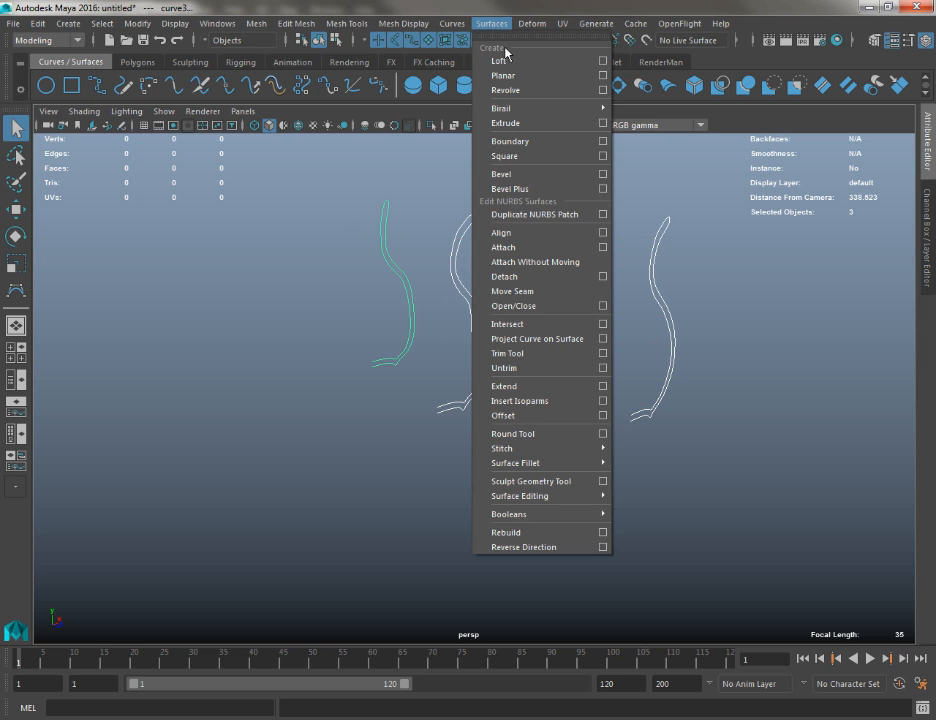
pyautogui.click(568, 63)
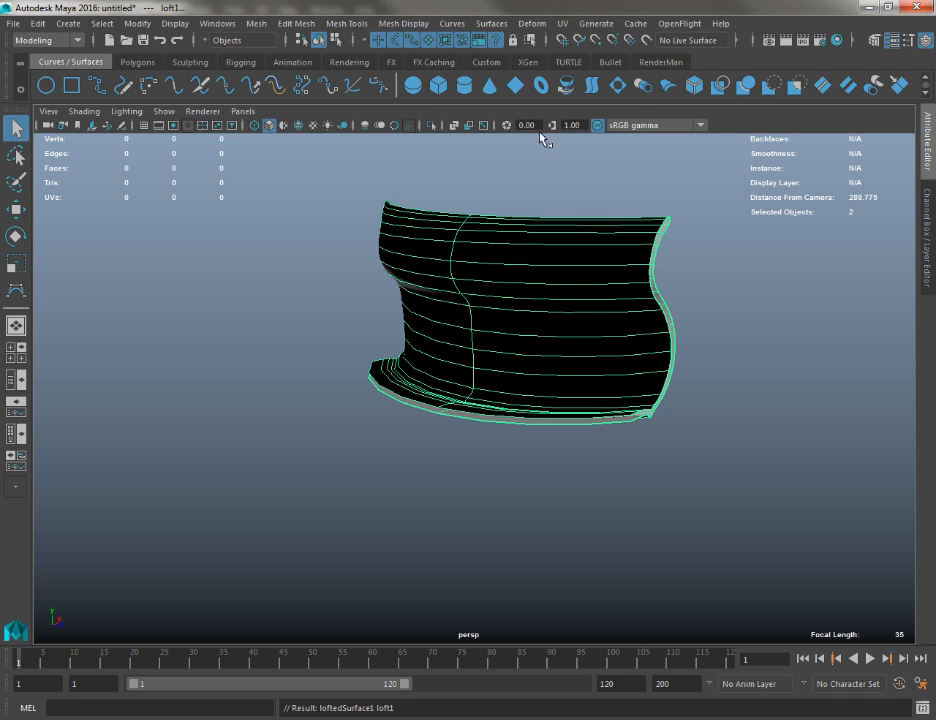
# Reverse the direction of the lofted surface and deselect it
pyautogui.keyDown('alt'); pyautogui.moveTo(540, 138); pyautogui.dragTo(465, 261); pyautogui.keyUp('alt')
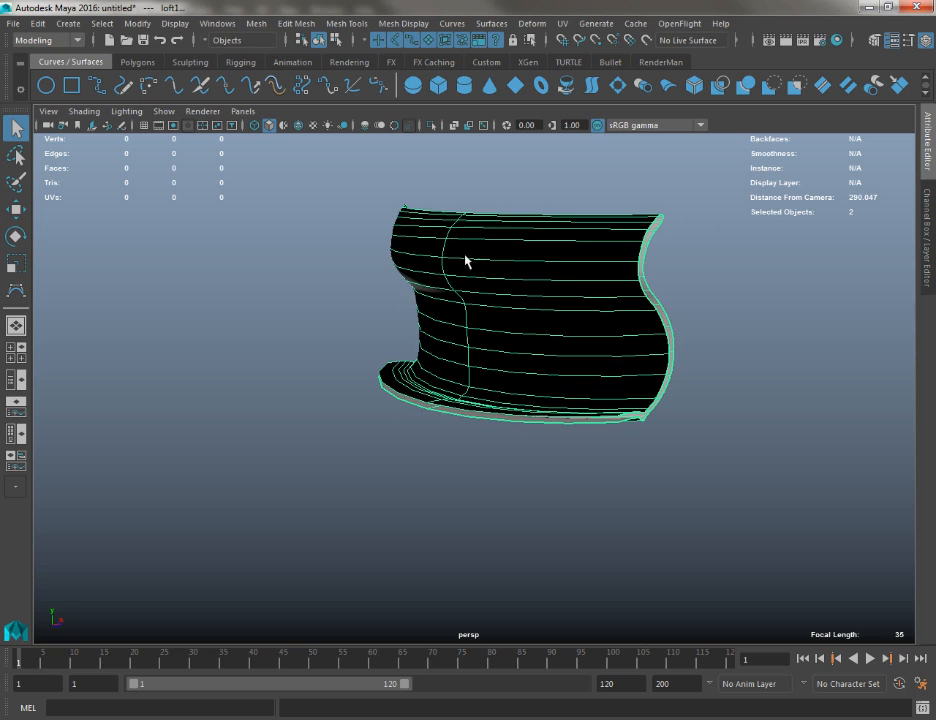
pyautogui.click(469, 20)
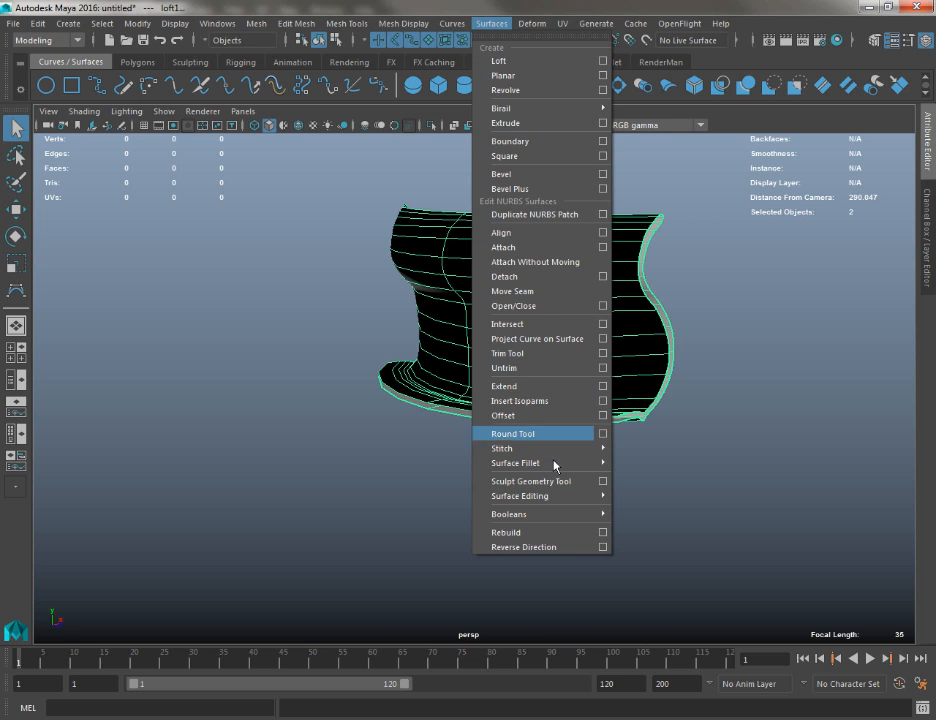
pyautogui.click(528, 547)
pyautogui.click(340, 489)
pyautogui.moveTo(340, 489)
pyautogui.keyDown('alt'); pyautogui.mouseDown()
pyautogui.moveTo(540, 421)
pyautogui.moveTo(679, 426)
pyautogui.moveTo(740, 445)
pyautogui.moveTo(318, 445)
pyautogui.moveTo(414, 428)
pyautogui.moveTo(5, 483)
pyautogui.mouseUp(); pyautogui.keyUp('alt')
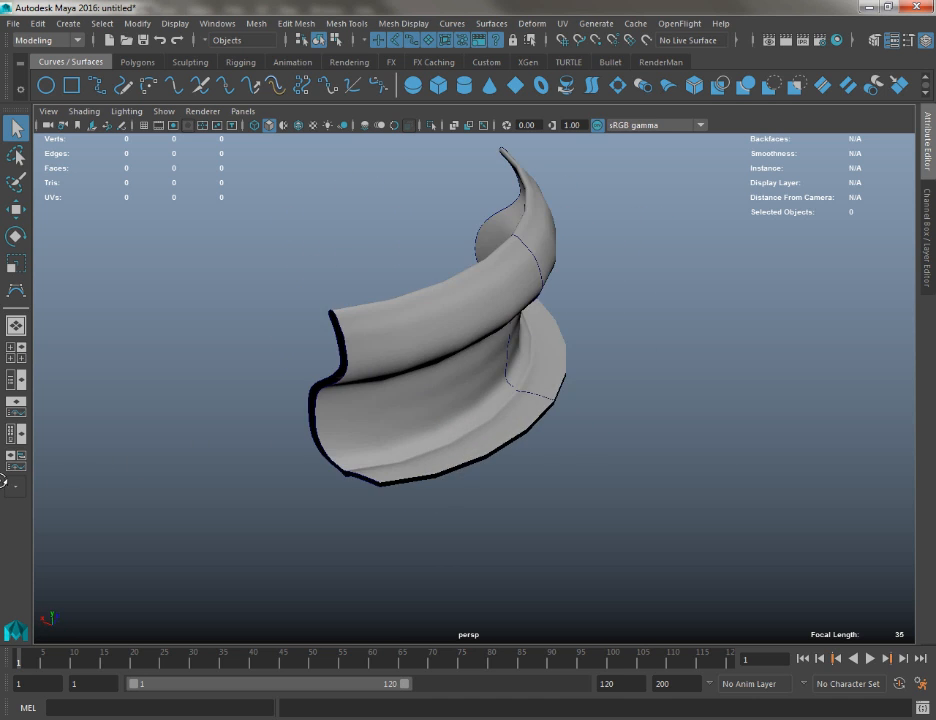
# Examine the lofted surface's side edges and isoparms from several angles
pyautogui.keyDown('alt'); pyautogui.moveTo(531, 261); pyautogui.dragTo(684, 380, button='right'); pyautogui.keyUp('alt')
pyautogui.keyDown('alt'); pyautogui.moveTo(684, 380); pyautogui.dragTo(423, 233); pyautogui.keyUp('alt')
pyautogui.click(503, 265)
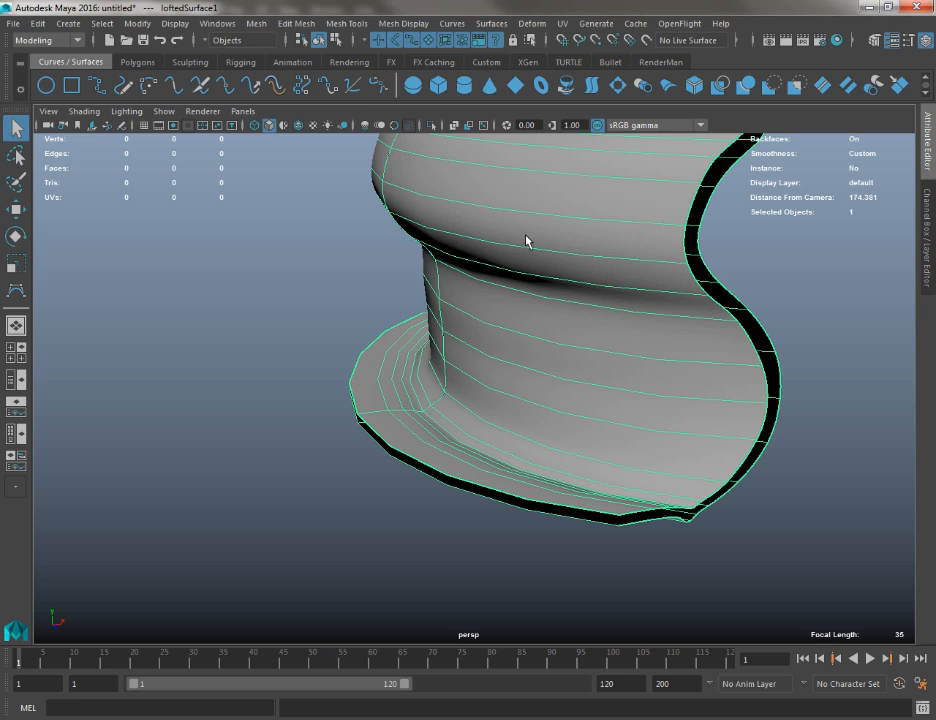
pyautogui.keyDown('alt'); pyautogui.moveTo(379, 362); pyautogui.dragTo(360, 320); pyautogui.keyUp('alt')
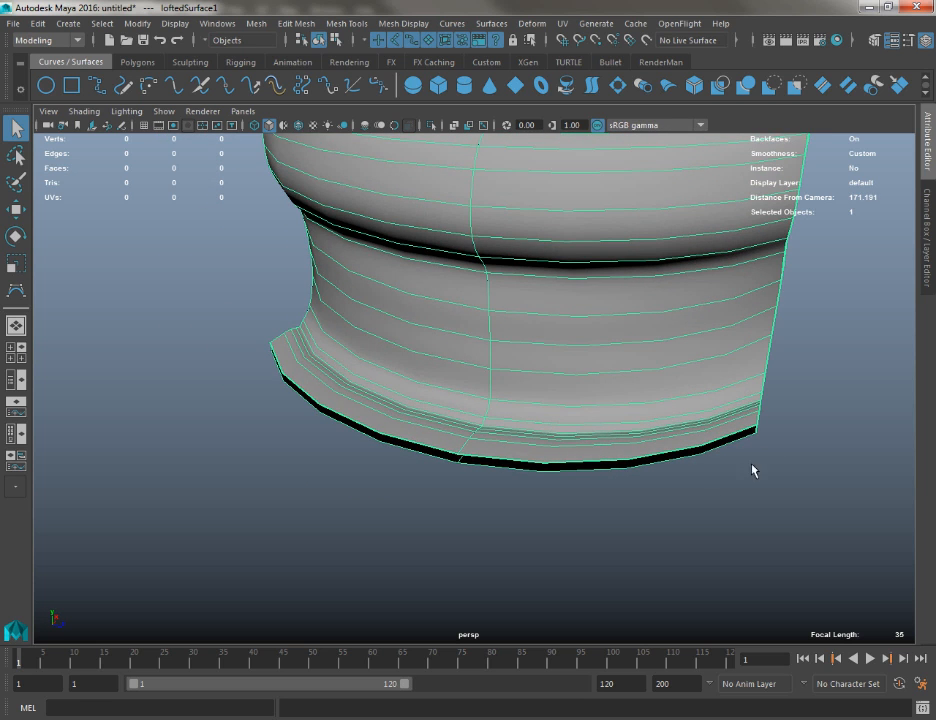
pyautogui.keyDown('alt'); pyautogui.moveTo(820, 318); pyautogui.dragTo(617, 437, button='right'); pyautogui.keyUp('alt')
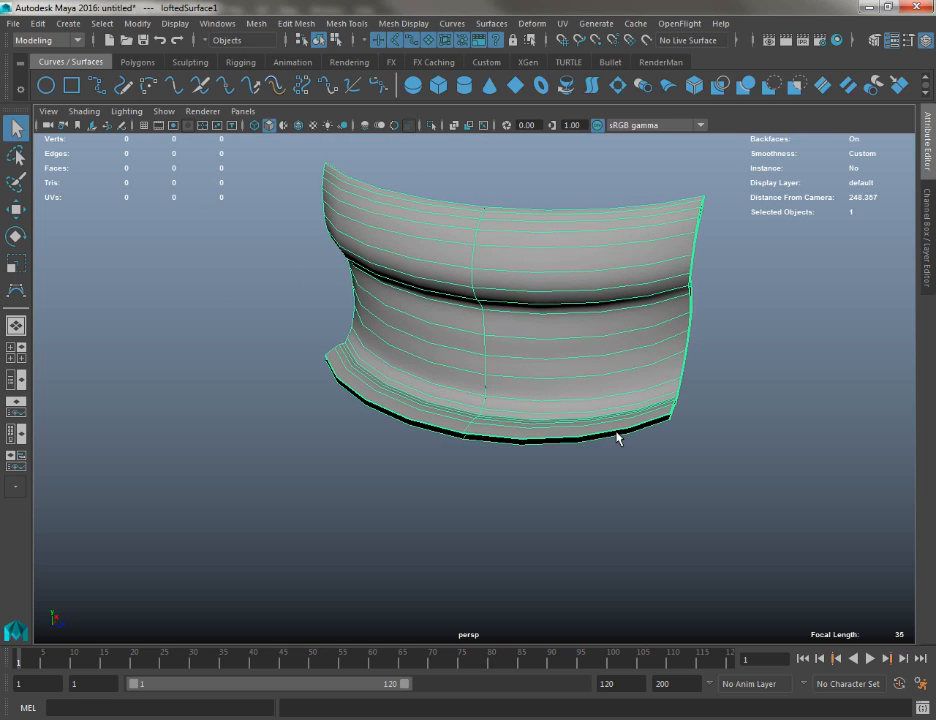
pyautogui.keyDown('alt'); pyautogui.moveTo(617, 437); pyautogui.dragTo(448, 428); pyautogui.keyUp('alt')
pyautogui.keyDown('alt'); pyautogui.moveTo(407, 303); pyautogui.dragTo(445, 348); pyautogui.keyUp('alt')
# Apply the smooth display level to the lofted surface and examine its curvature and base from all around
pyautogui.press('3')
pyautogui.click(306, 432)
pyautogui.click(487, 376)
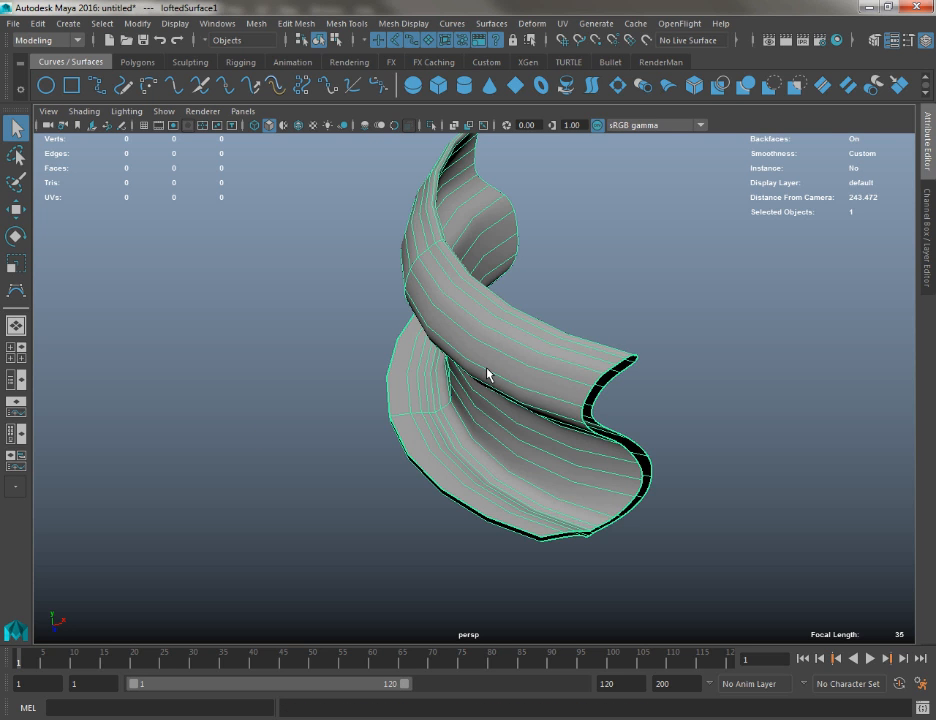
pyautogui.press('3')
pyautogui.keyDown('alt'); pyautogui.moveTo(288, 453); pyautogui.dragTo(487, 300); pyautogui.keyUp('alt')
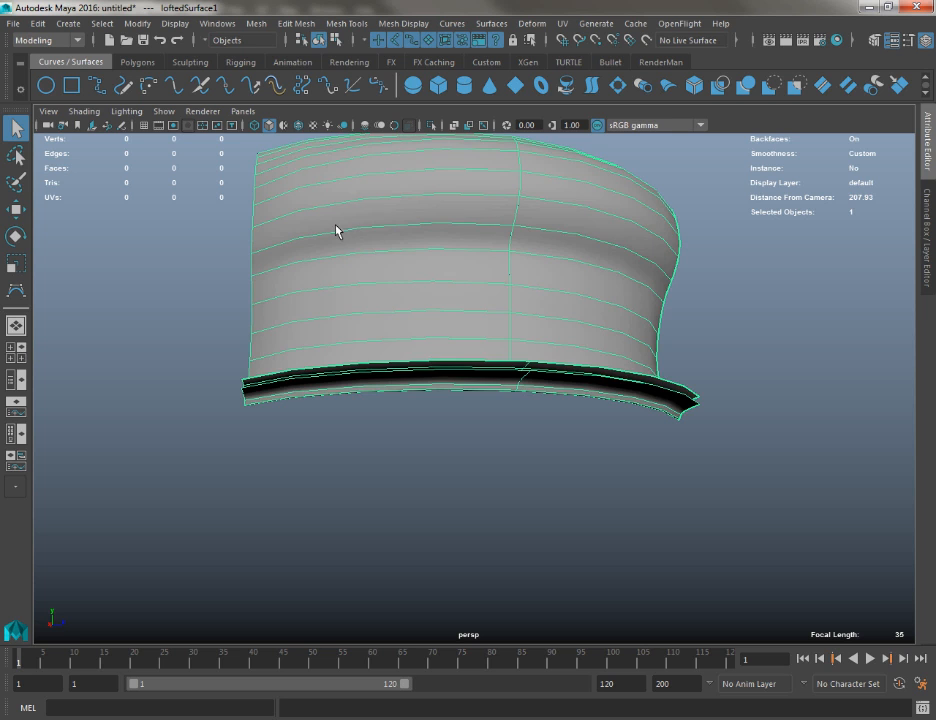
pyautogui.keyDown('alt'); pyautogui.moveTo(336, 231); pyautogui.dragTo(456, 259); pyautogui.keyUp('alt')
pyautogui.keyDown('alt'); pyautogui.moveTo(221, 285); pyautogui.dragTo(167, 329); pyautogui.keyUp('alt')
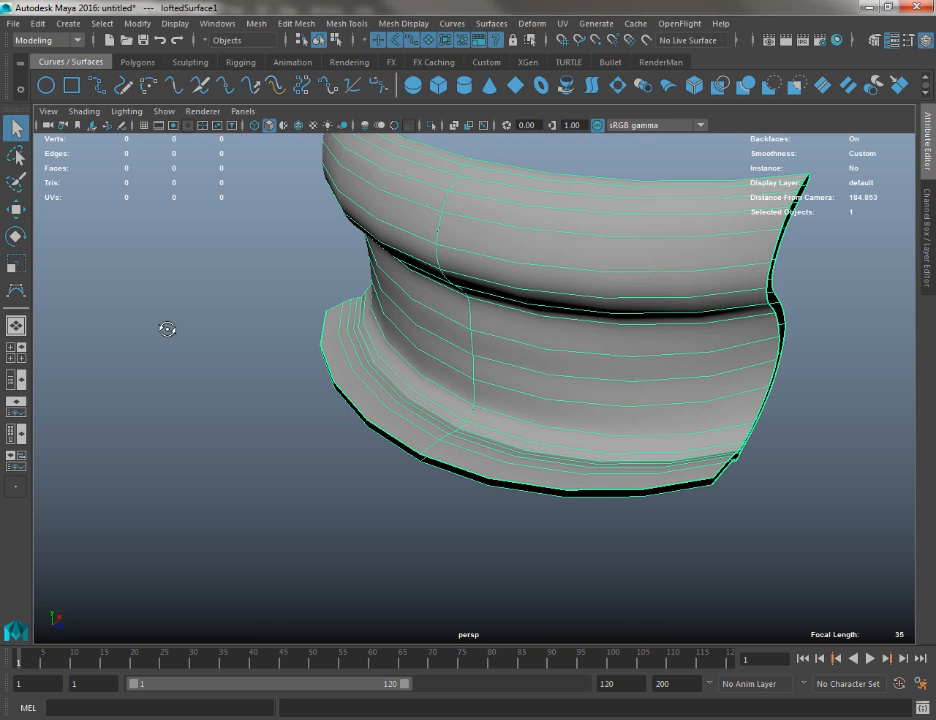
pyautogui.scroll(-5, 545, 285)
pyautogui.scroll(4, 500, 265)
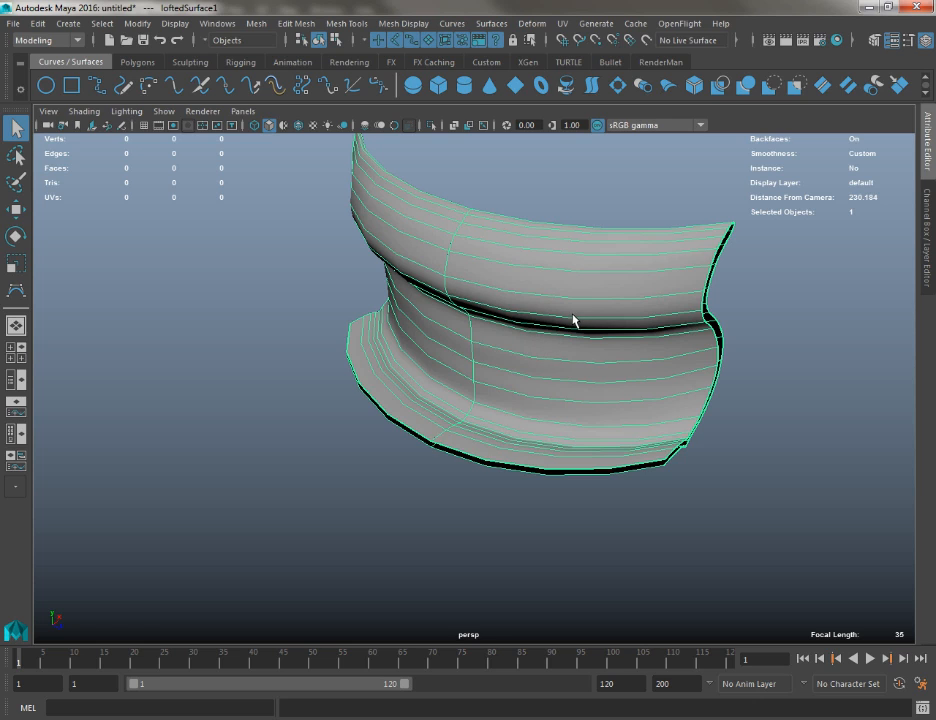
# Delete the lofted surface and the two curve copies, keeping only the original profile curve
pyautogui.press('Delete')
pyautogui.moveTo(228, 228); pyautogui.dragTo(897, 522)
pyautogui.press('Delete')
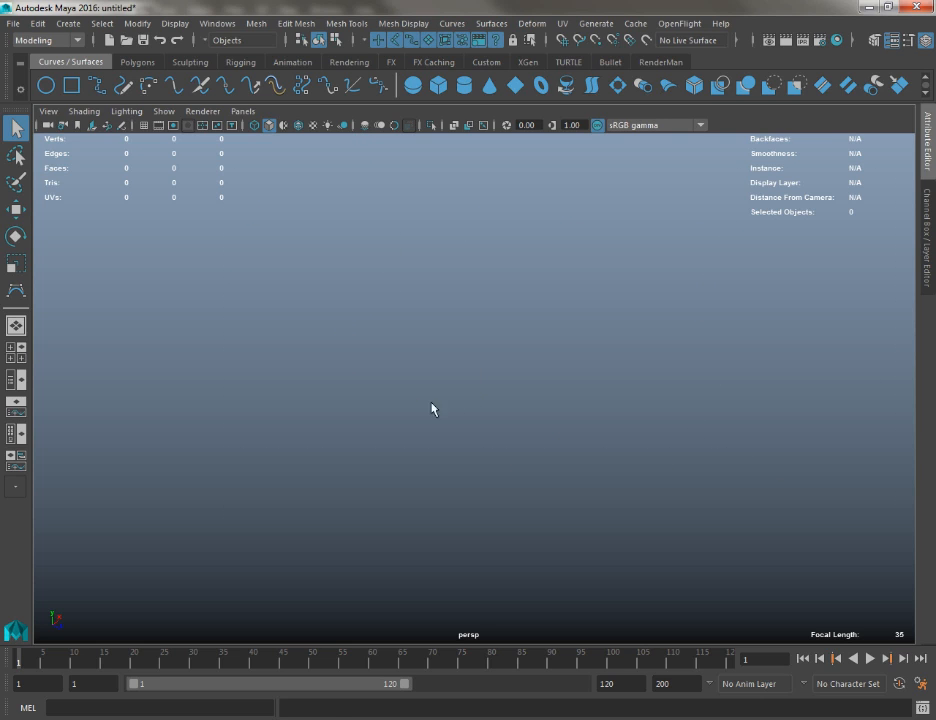
pyautogui.hotkey('ctrl', 'z')
pyautogui.moveTo(370, 255); pyautogui.dragTo(508, 384)
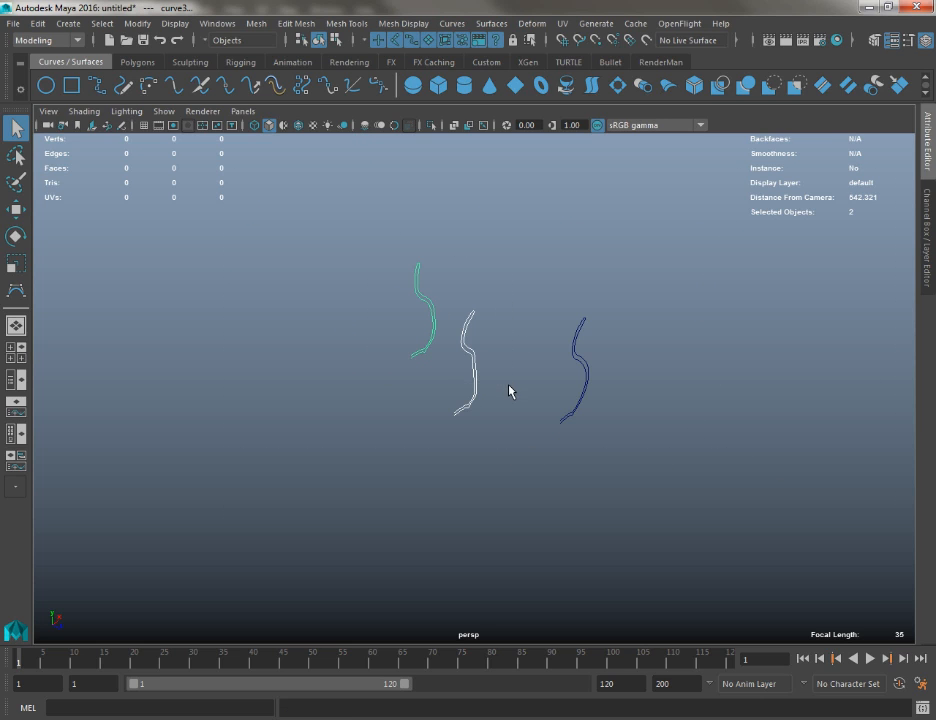
pyautogui.press('Delete')
# Duplicate the profile curve twice and space the copies out along the Z axis in a row
pyautogui.moveTo(517, 293); pyautogui.dragTo(508, 320)
pyautogui.keyDown('alt'); pyautogui.moveTo(508, 320); pyautogui.dragTo(566, 377, button='right'); pyautogui.keyUp('alt')
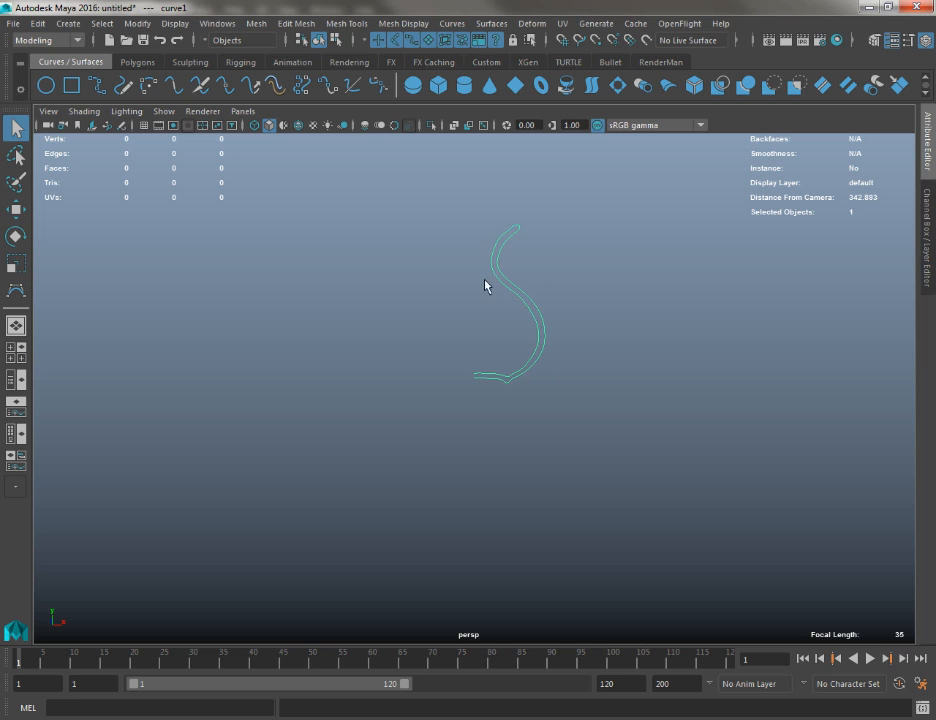
pyautogui.press('w')
pyautogui.keyDown('alt'); pyautogui.moveTo(552, 246); pyautogui.dragTo(345, 272); pyautogui.keyUp('alt')
pyautogui.hotkey('ctrl', 'd')
pyautogui.moveTo(263, 384); pyautogui.dragTo(585, 392)
pyautogui.hotkey('ctrl', 'd')
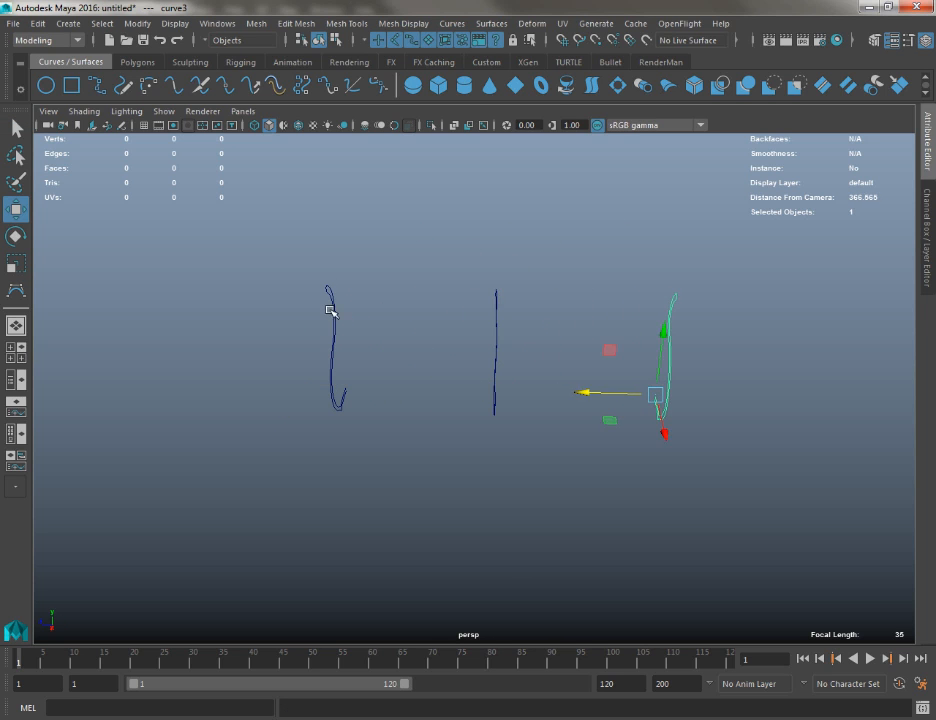
# Select the three profile curves in order along the row and loft a surface through them
pyautogui.moveTo(276, 261); pyautogui.dragTo(374, 333)
pyautogui.keyDown('shift'); pyautogui.moveTo(416, 253); pyautogui.dragTo(512, 325); pyautogui.keyUp('shift')
pyautogui.keyDown('shift'); pyautogui.moveTo(558, 238); pyautogui.dragTo(697, 337); pyautogui.keyUp('shift')
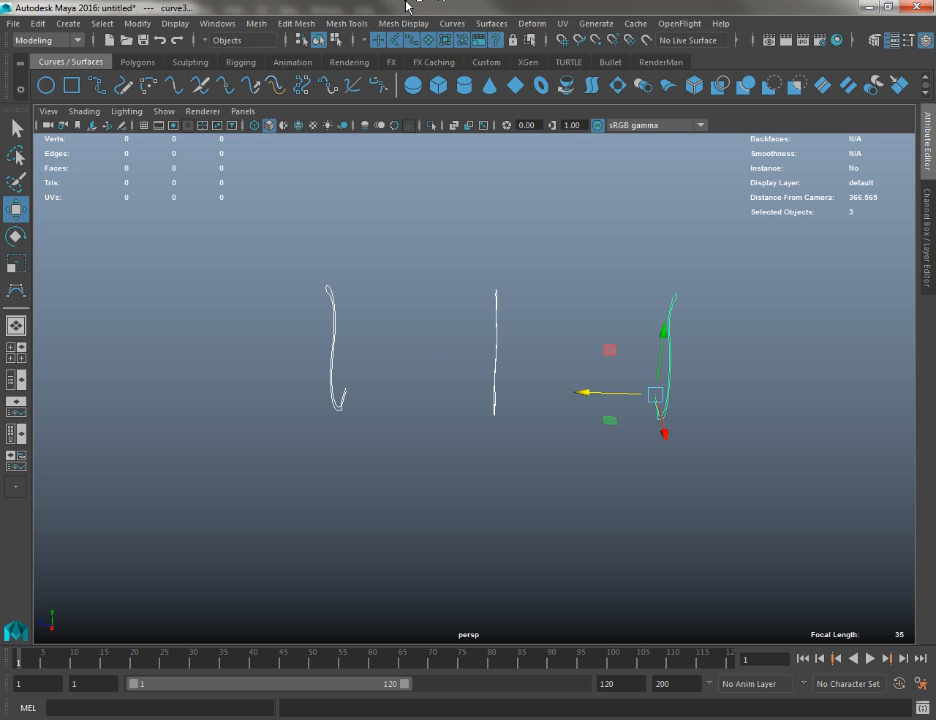
pyautogui.click(438, 26)
pyautogui.click(488, 62)
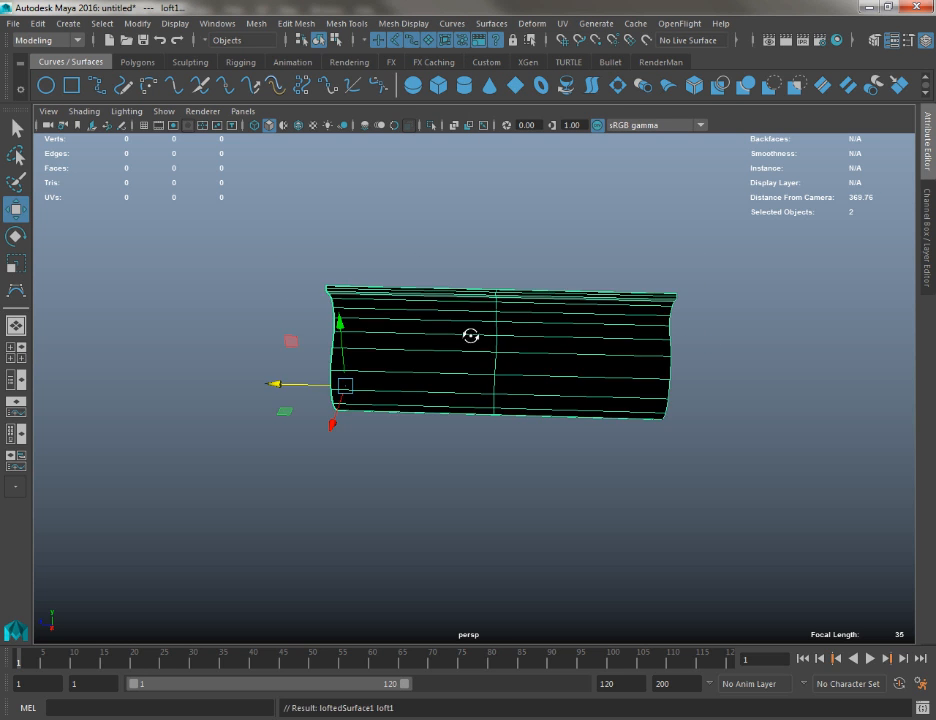
pyautogui.moveTo(470, 334)
pyautogui.keyDown('alt'); pyautogui.mouseDown()
pyautogui.moveTo(684, 325)
pyautogui.moveTo(480, 320)
pyautogui.mouseUp(); pyautogui.keyUp('alt')
# Reverse the direction of the lofted surface and move it along X, clear of its profile curves
pyautogui.click(491, 23)
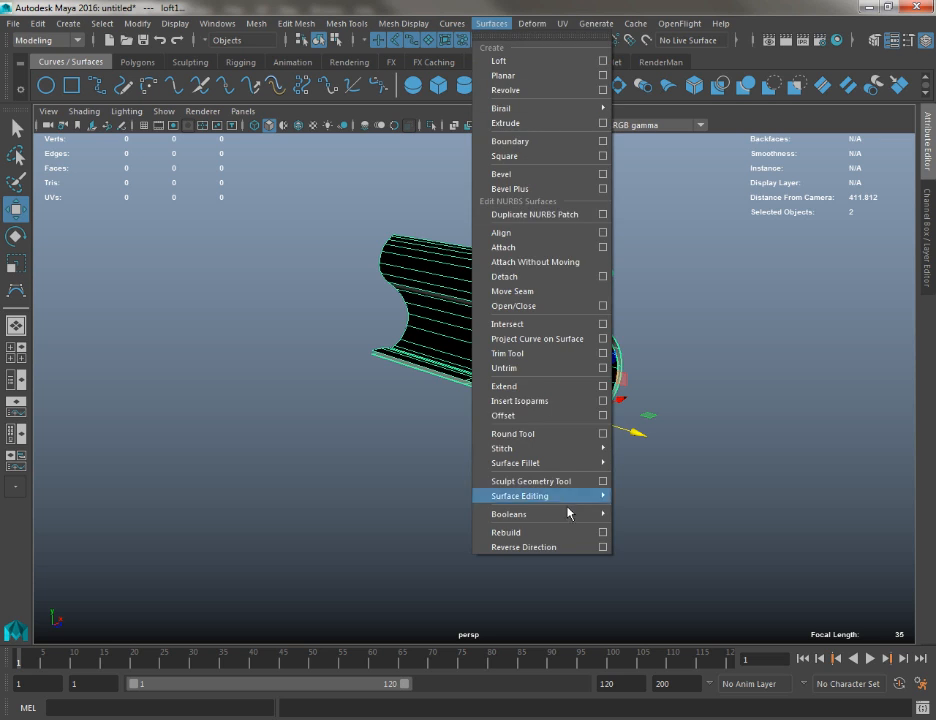
pyautogui.click(563, 546)
pyautogui.keyDown('alt'); pyautogui.moveTo(476, 447); pyautogui.dragTo(503, 340); pyautogui.keyUp('alt')
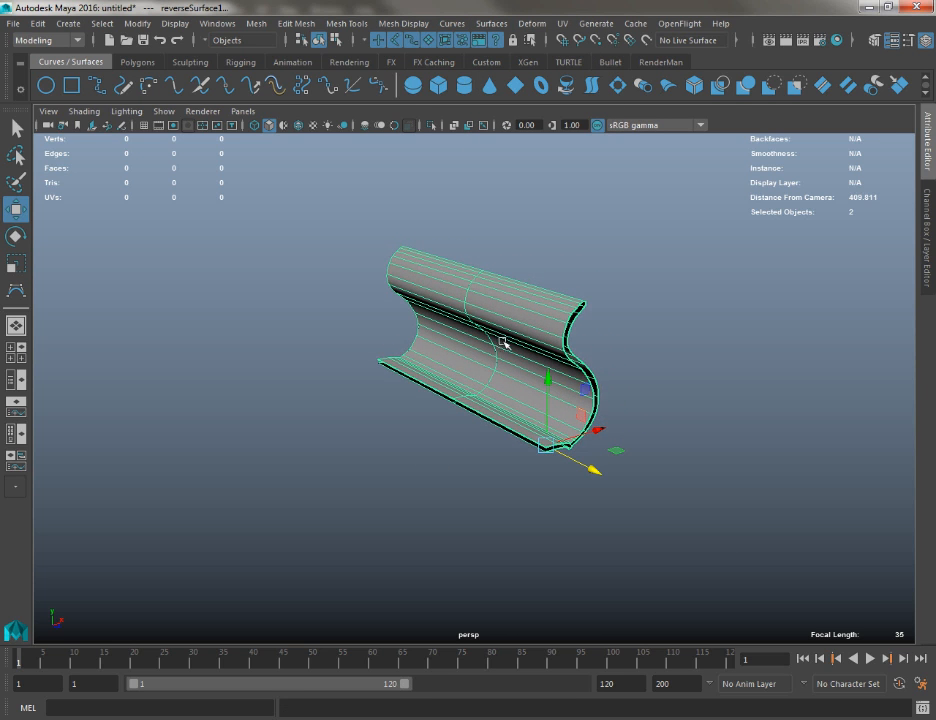
pyautogui.click(521, 392)
pyautogui.moveTo(593, 432); pyautogui.dragTo(682, 405)
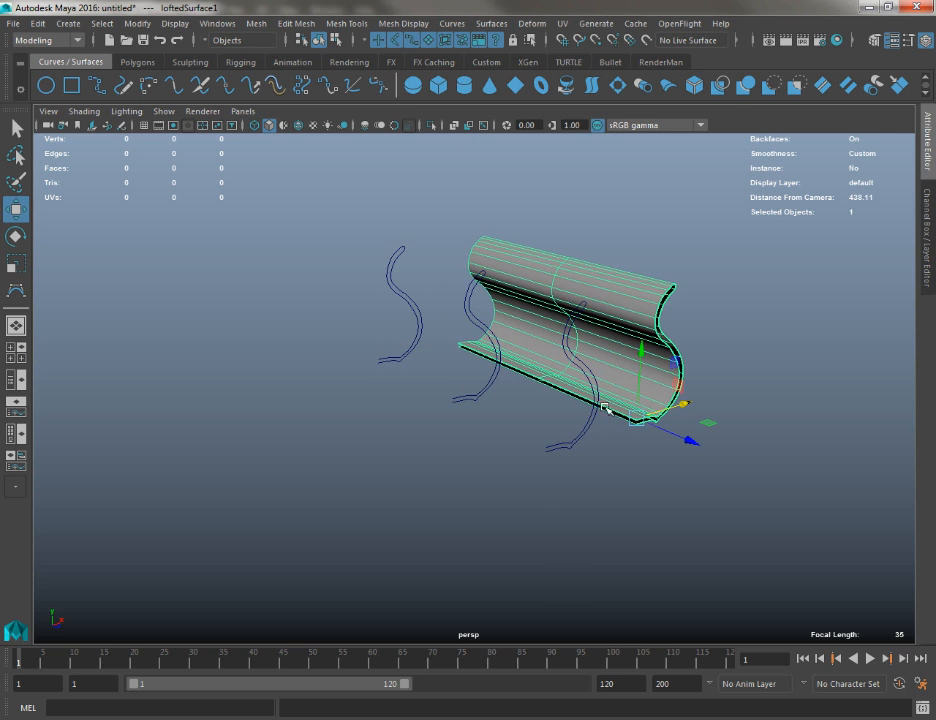
# Move the middle profile curve along X away from the surface to bow the loft
pyautogui.click(470, 389)
pyautogui.click(472, 392)
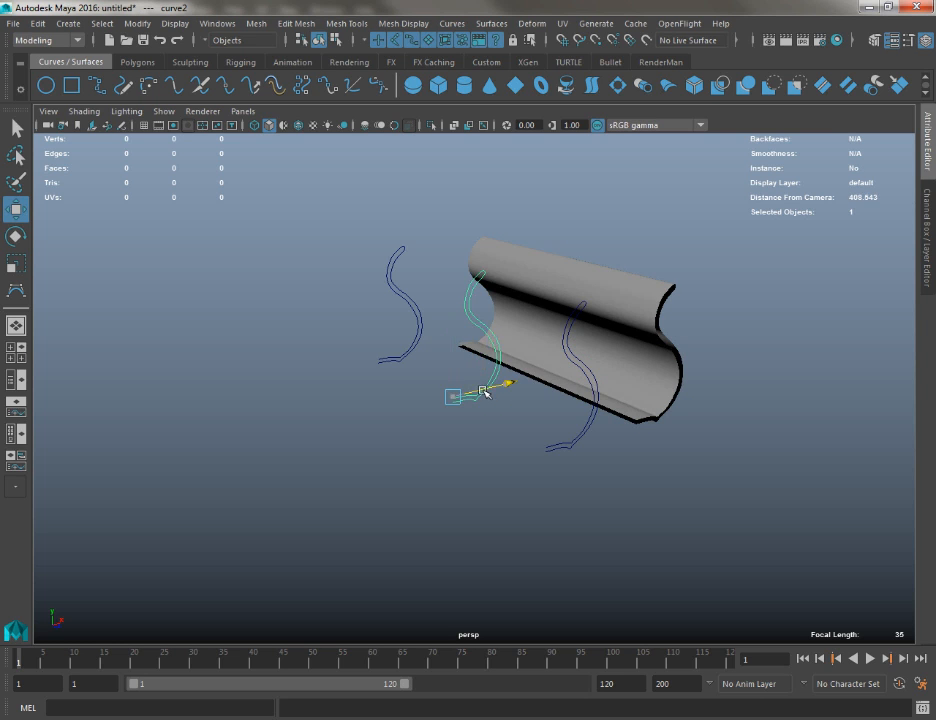
pyautogui.moveTo(482, 392); pyautogui.dragTo(421, 403)
# Rotate the two end profile curves about the vertical axis to angle the loft's ends, and deselect them
pyautogui.click(563, 452)
pyautogui.press('e')
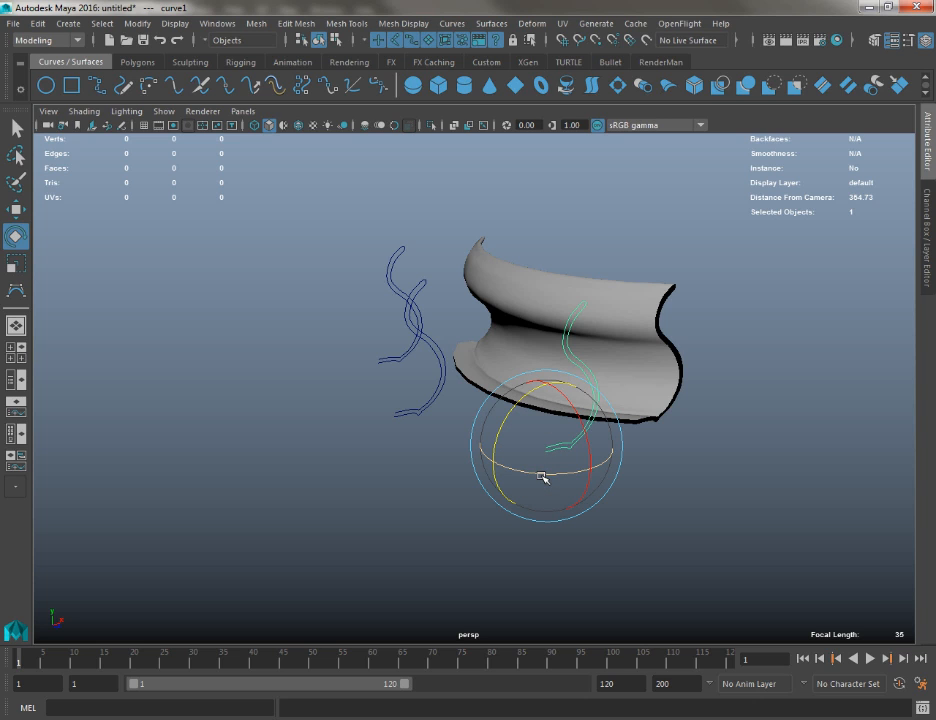
pyautogui.moveTo(541, 476); pyautogui.dragTo(589, 480)
pyautogui.keyDown('alt'); pyautogui.moveTo(409, 434); pyautogui.dragTo(537, 478); pyautogui.keyUp('alt')
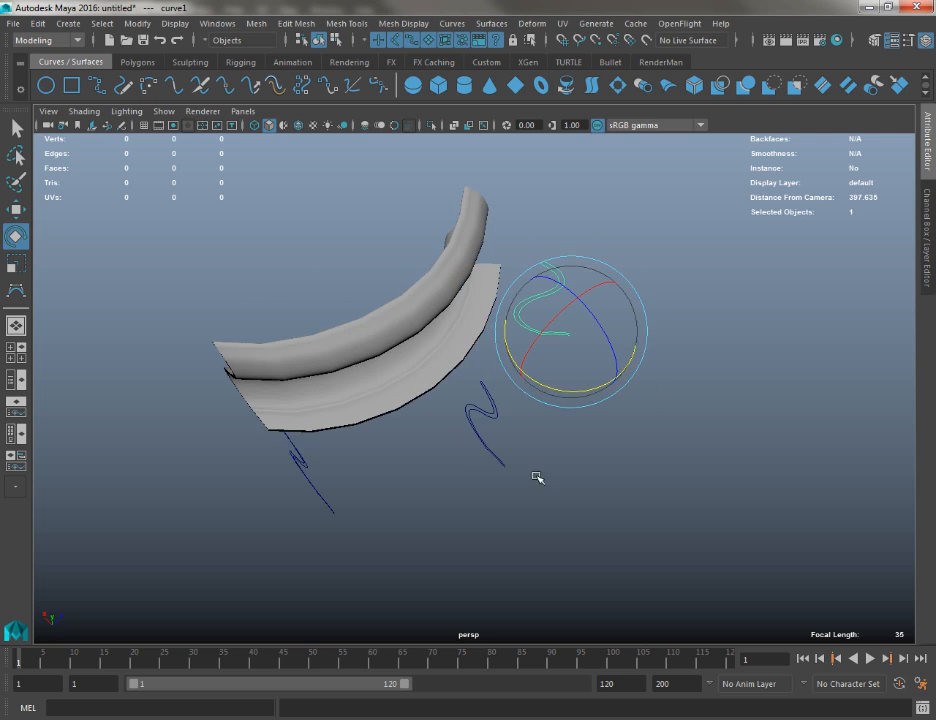
pyautogui.moveTo(434, 491); pyautogui.dragTo(290, 518)
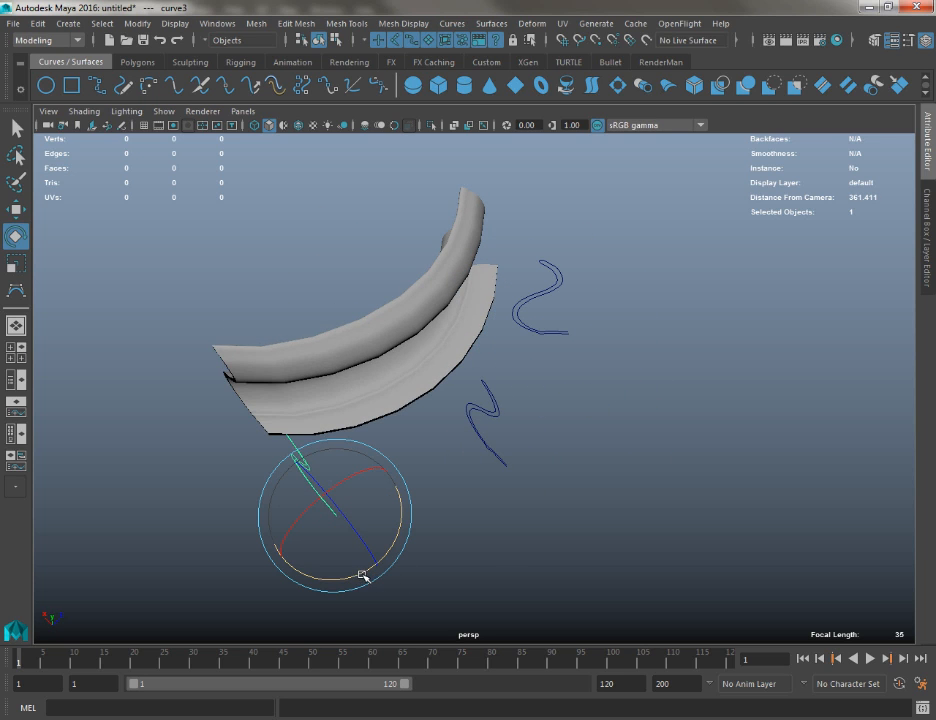
pyautogui.moveTo(362, 576); pyautogui.dragTo(332, 585)
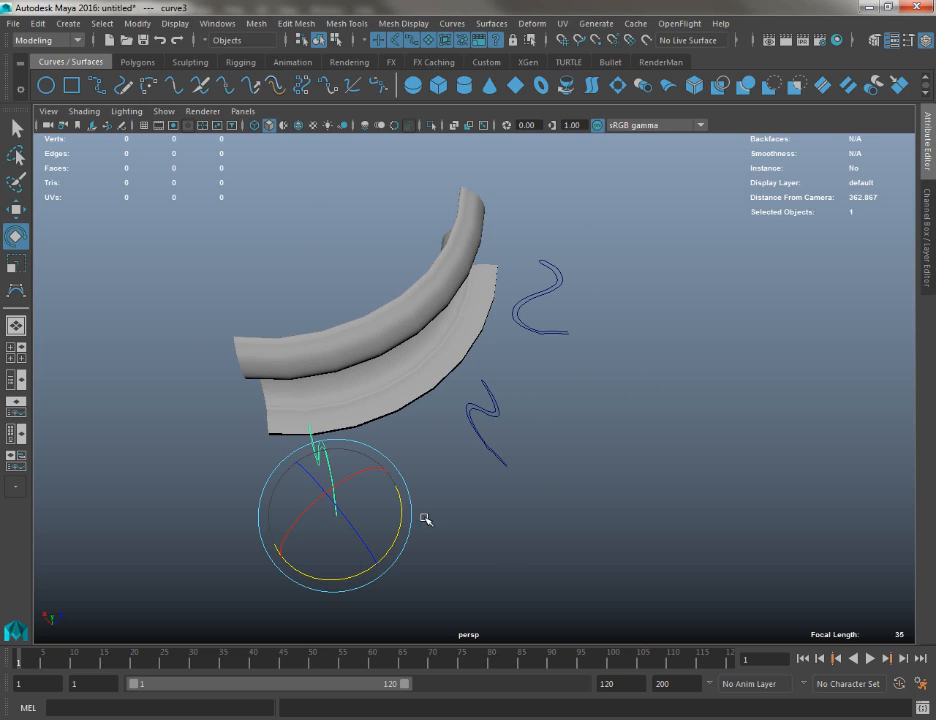
pyautogui.click(449, 562)
pyautogui.keyDown('alt'); pyautogui.moveTo(449, 562); pyautogui.dragTo(540, 430); pyautogui.keyUp('alt')
pyautogui.keyDown('alt'); pyautogui.moveTo(540, 430); pyautogui.dragTo(552, 425, button='right'); pyautogui.keyUp('alt')
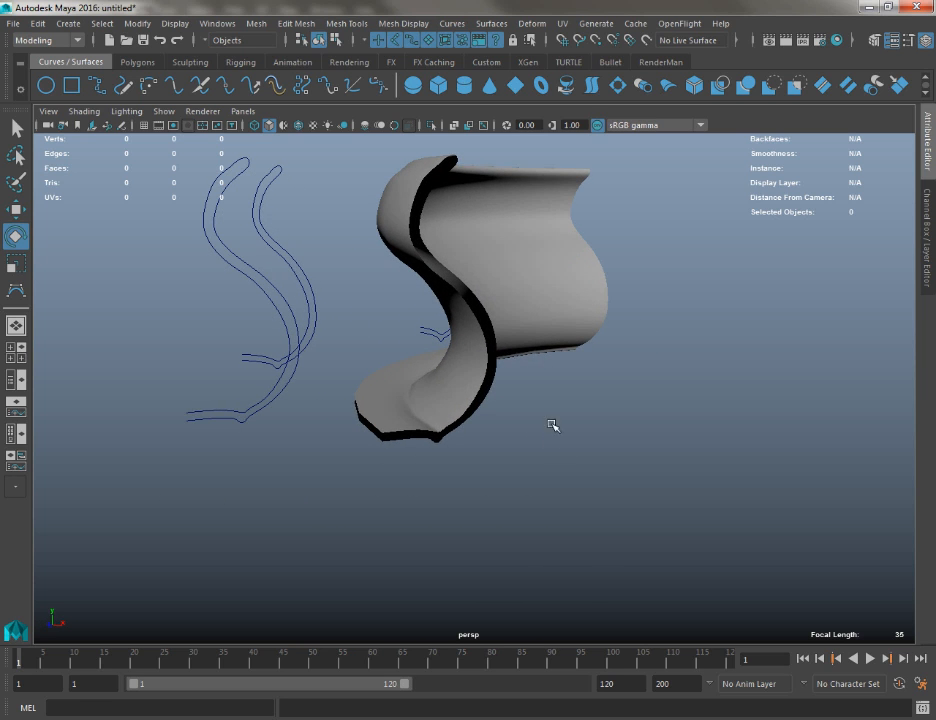
pyautogui.click(450, 210)
pyautogui.keyDown('alt'); pyautogui.moveTo(448, 280); pyautogui.dragTo(760, 280); pyautogui.keyUp('alt')
pyautogui.click(153, 354)
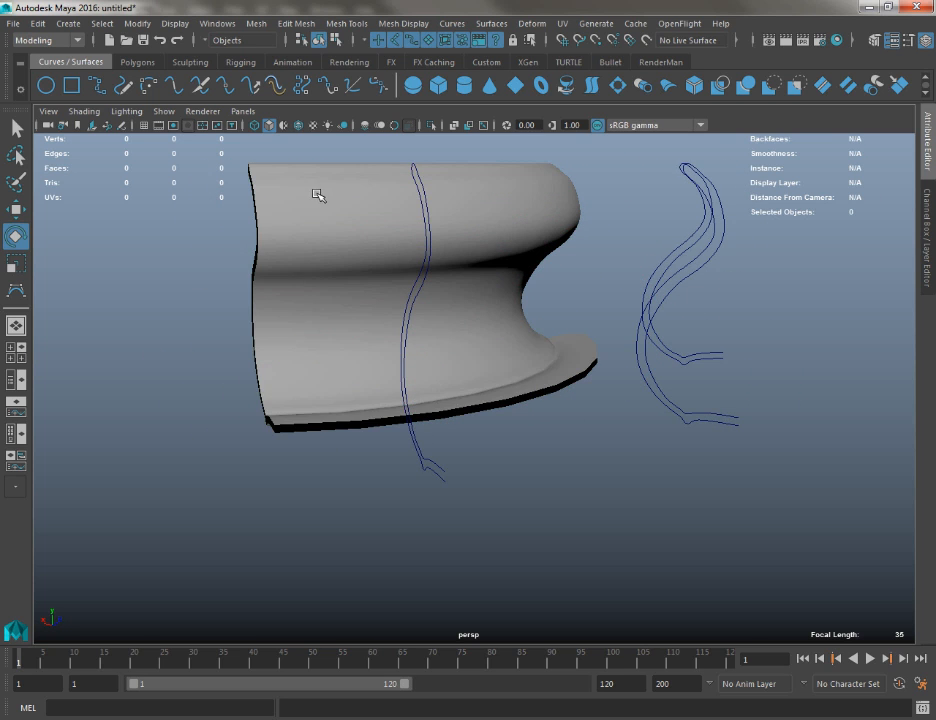
# Try moving the two overlapping profile curves together and undo the move
pyautogui.click(318, 194)
pyautogui.click(38, 23)
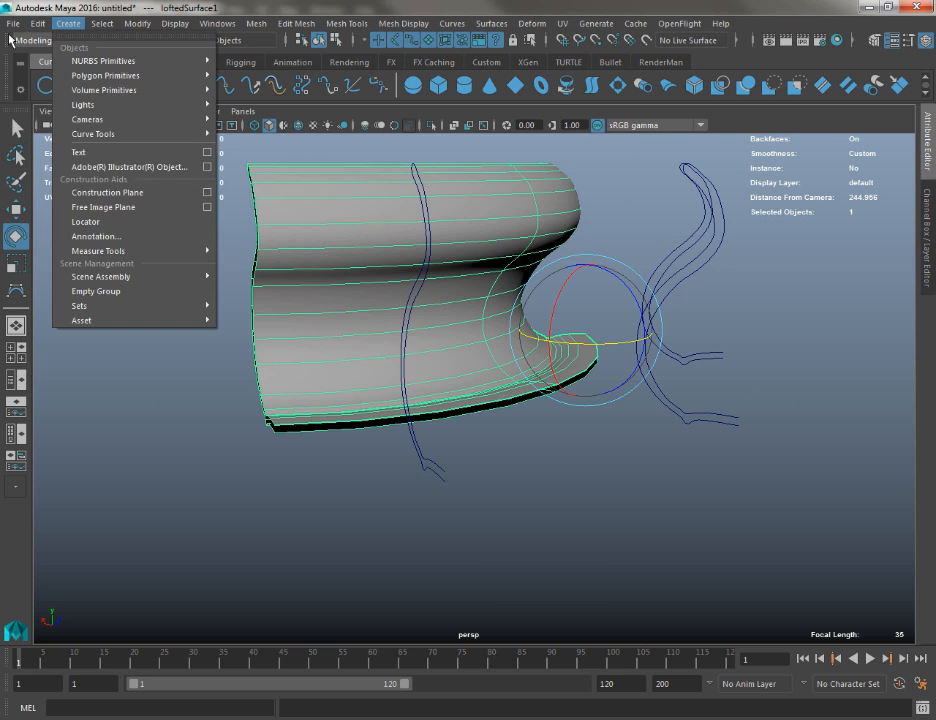
pyautogui.moveTo(195, 197)
pyautogui.click(222, 208)
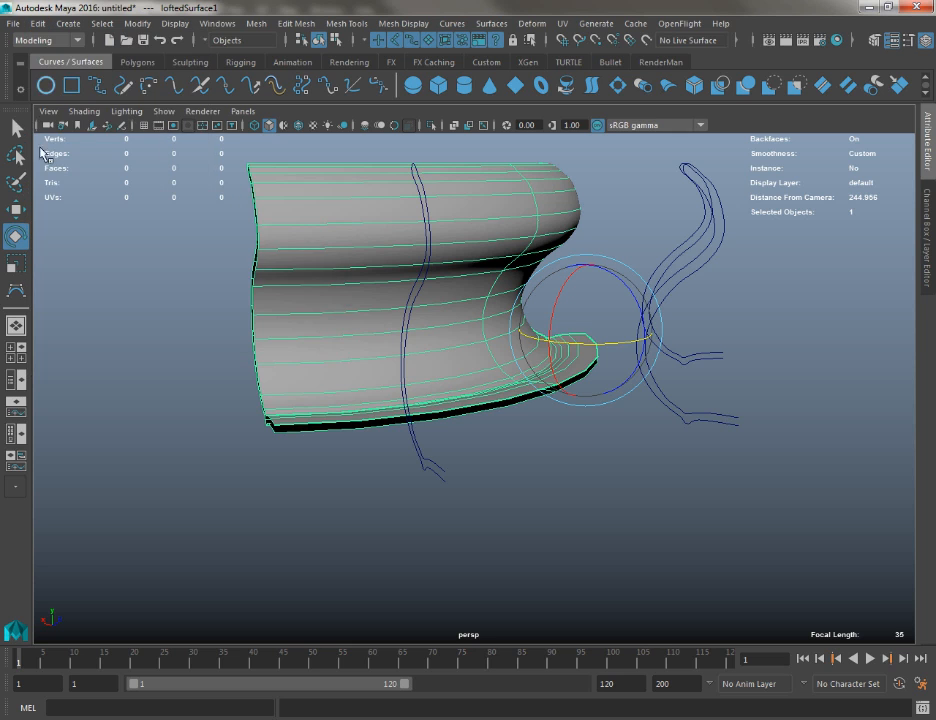
pyautogui.moveTo(734, 250); pyautogui.dragTo(688, 322)
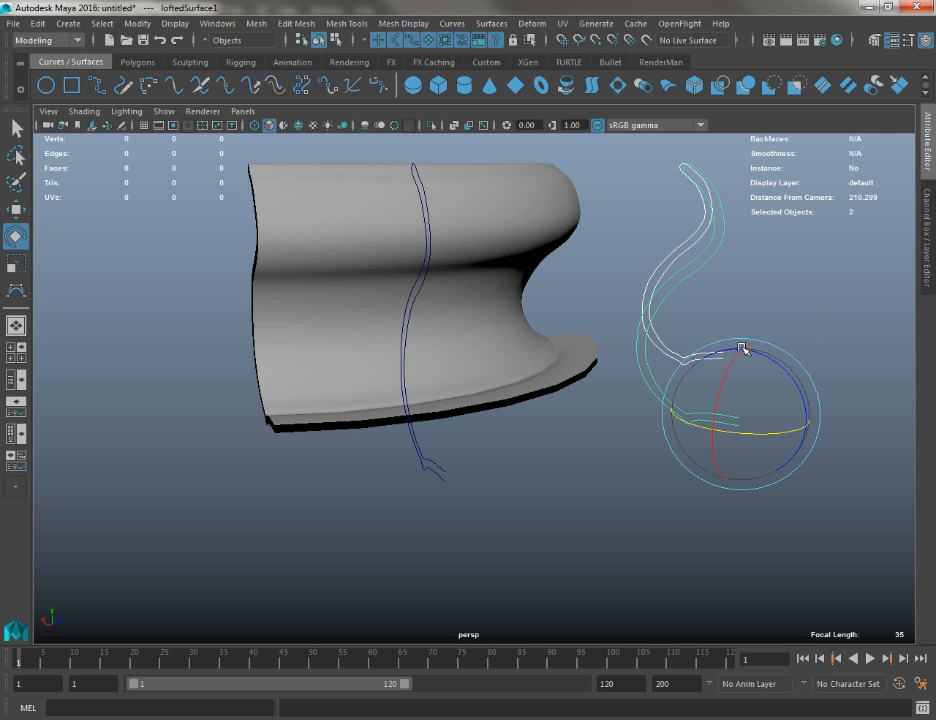
pyautogui.press('w')
pyautogui.moveTo(766, 406); pyautogui.dragTo(788, 376)
pyautogui.hotkey('ctrl', 'z')
# Convert the lofted surface to a polygon mesh with type Quads and the Standard fit tessellation method
pyautogui.click(490, 200)
pyautogui.click(137, 23)
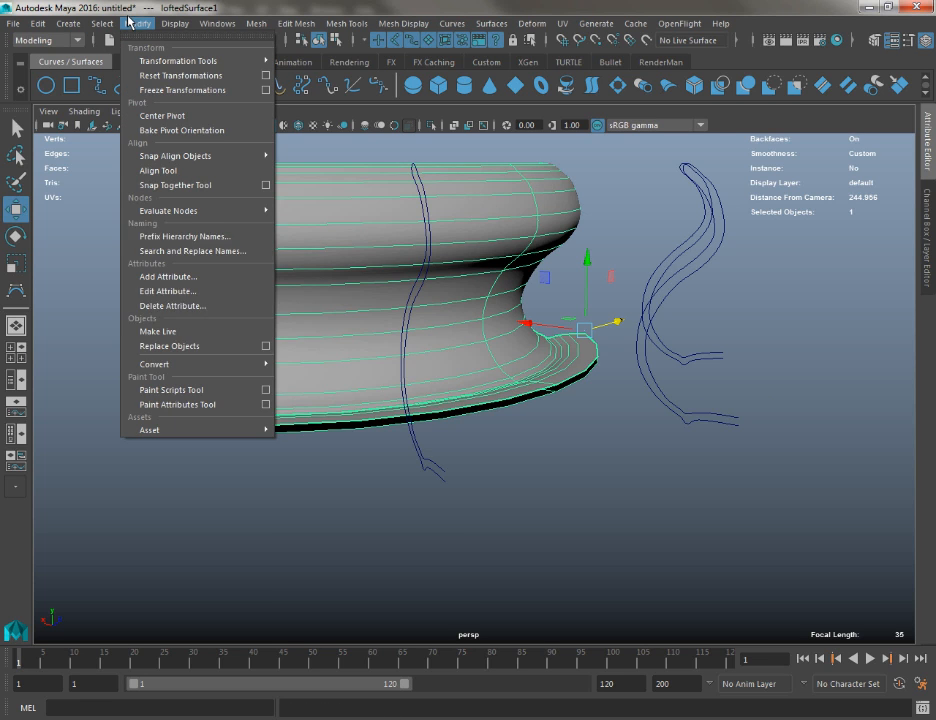
pyautogui.moveTo(246, 364)
pyautogui.click(460, 377)
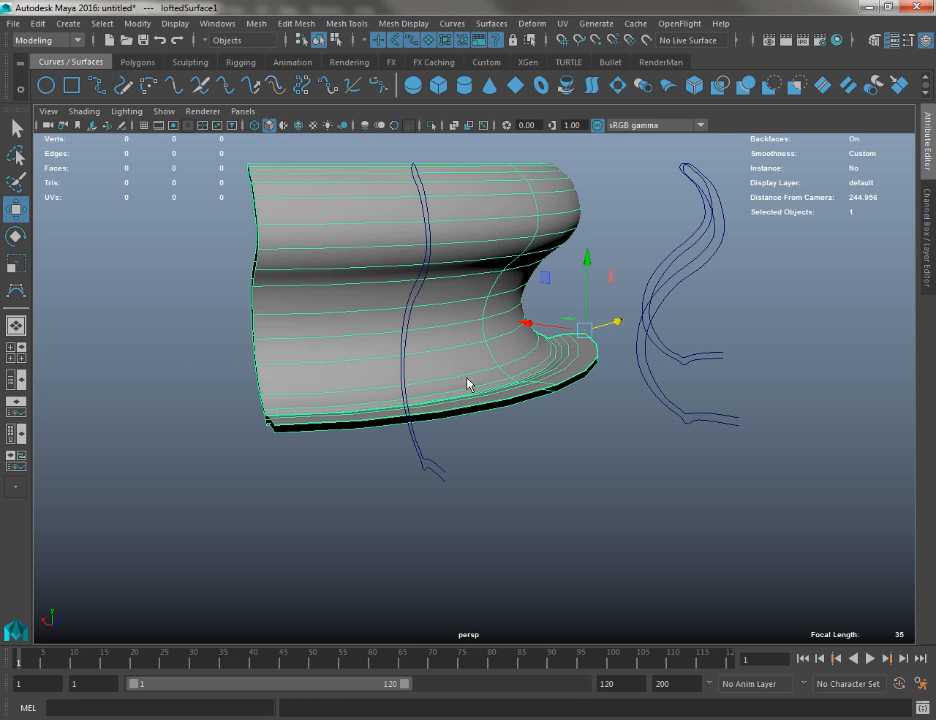
pyautogui.click(137, 23)
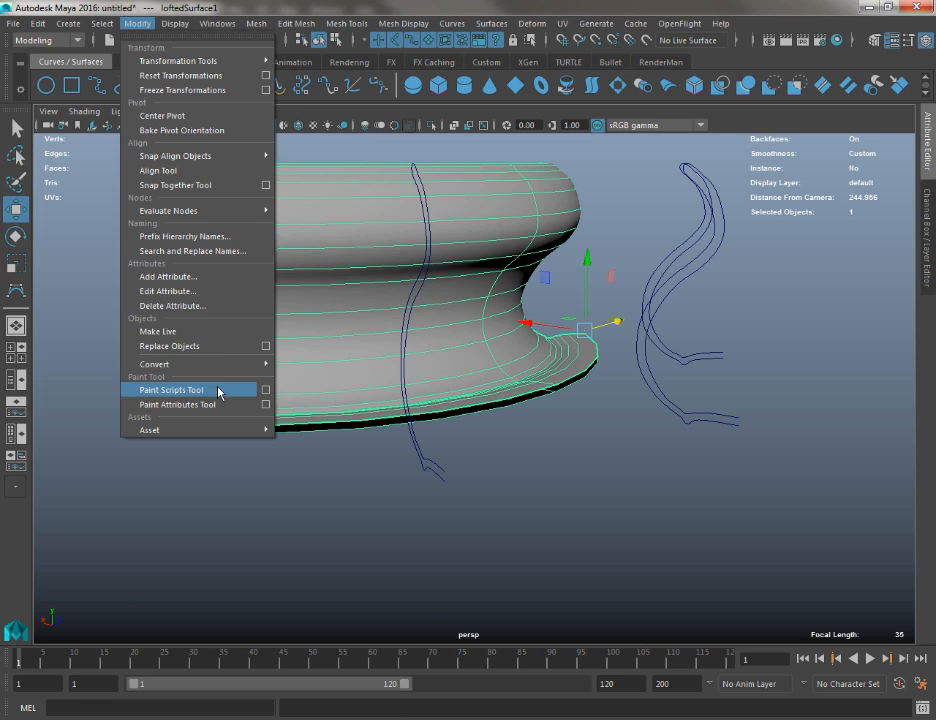
pyautogui.moveTo(246, 364)
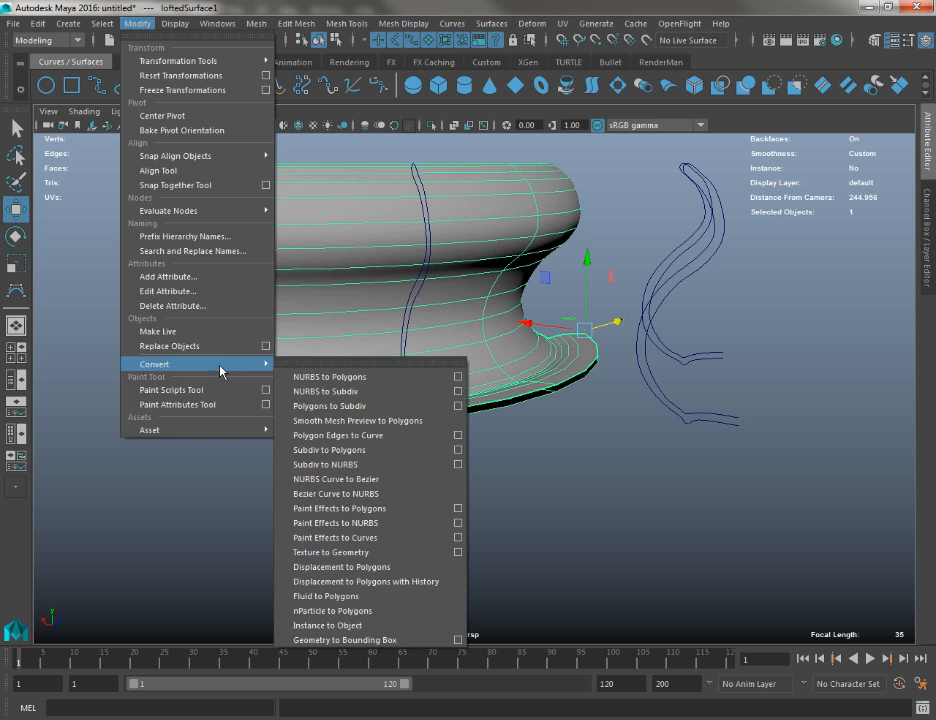
pyautogui.click(459, 377)
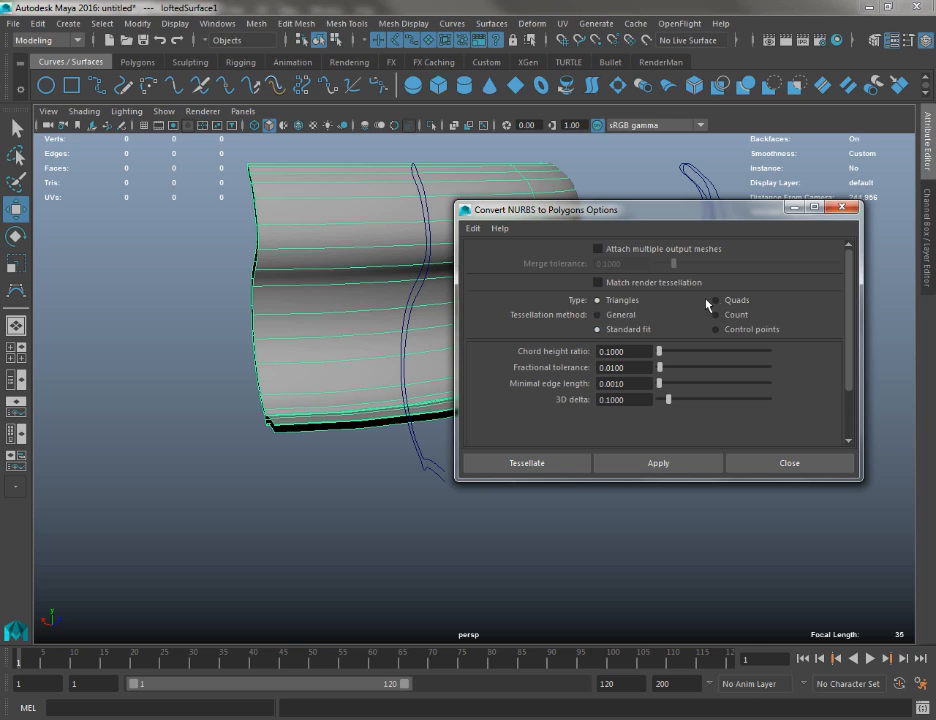
pyautogui.click(713, 301)
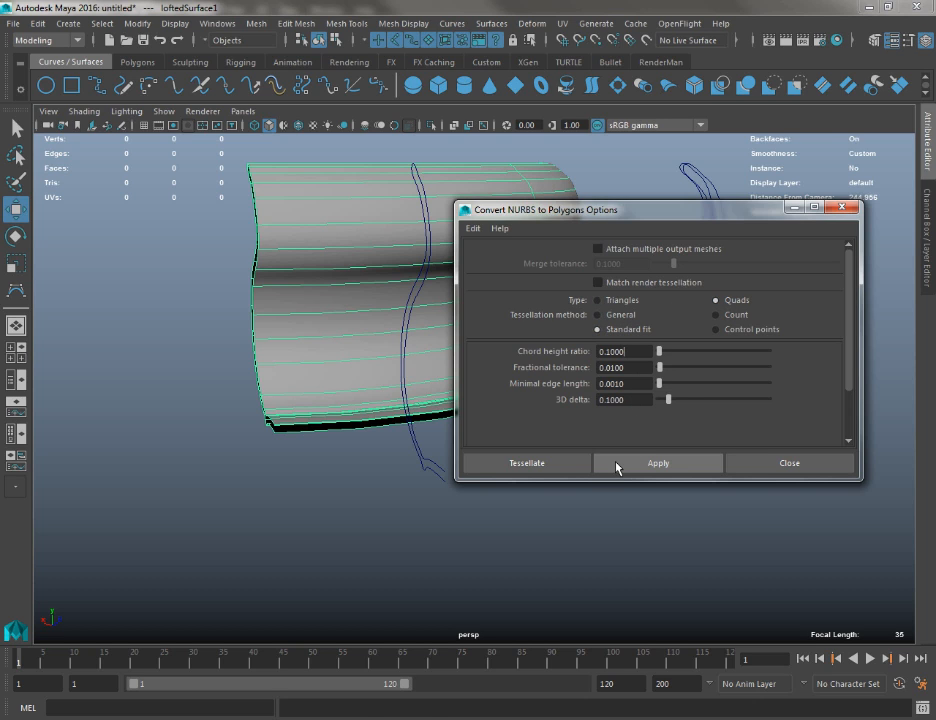
pyautogui.click(617, 463)
pyautogui.click(831, 465)
# Move the polygon mesh away from the NURBS surface and examine its quad layout
pyautogui.keyDown('alt'); pyautogui.moveTo(330, 420); pyautogui.dragTo(487, 282); pyautogui.keyUp('alt')
pyautogui.moveTo(545, 293); pyautogui.dragTo(292, 301)
pyautogui.press('f')
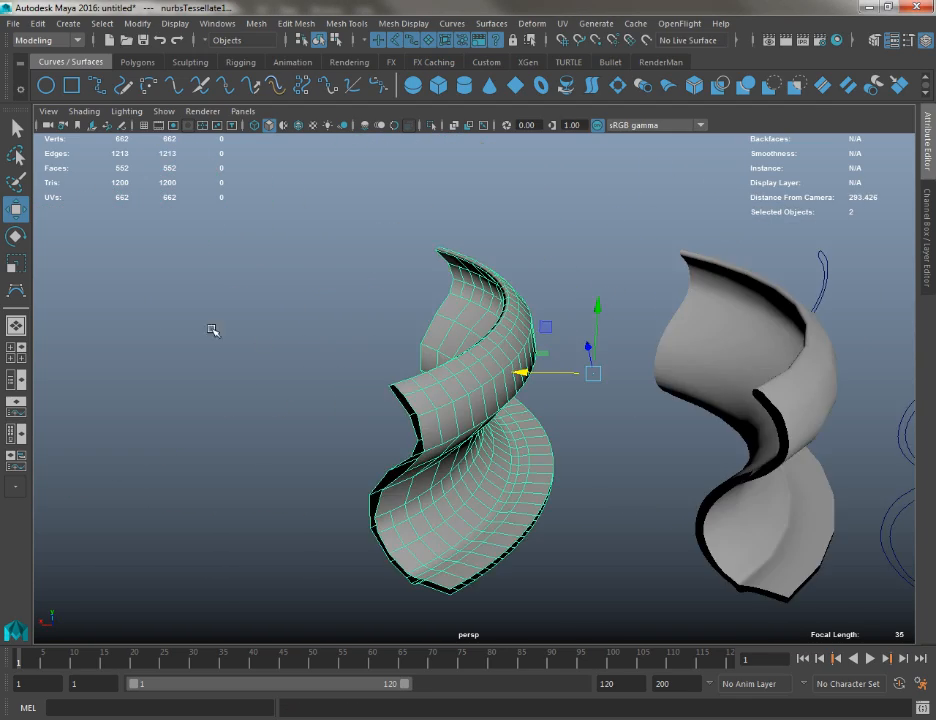
pyautogui.keyDown('alt'); pyautogui.moveTo(213, 330); pyautogui.dragTo(587, 393); pyautogui.keyUp('alt')
pyautogui.keyDown('alt'); pyautogui.moveTo(587, 393); pyautogui.dragTo(640, 408, button='right'); pyautogui.keyUp('alt')
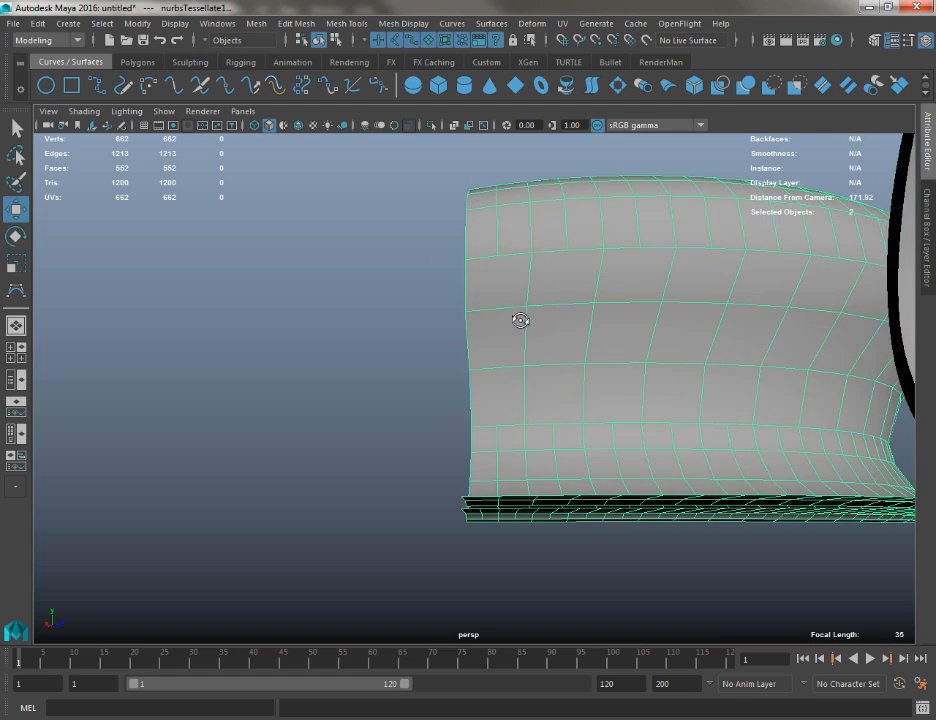
pyautogui.keyDown('alt'); pyautogui.moveTo(520, 320); pyautogui.dragTo(620, 340); pyautogui.keyUp('alt')
# Convert the lofted NURBS surface to a subdivision surface with maximum base mesh faces 1000 and maximum edges per vertex 32
pyautogui.click(840, 292)
pyautogui.keyDown('alt'); pyautogui.moveTo(838, 300); pyautogui.dragTo(507, 361); pyautogui.keyUp('alt')
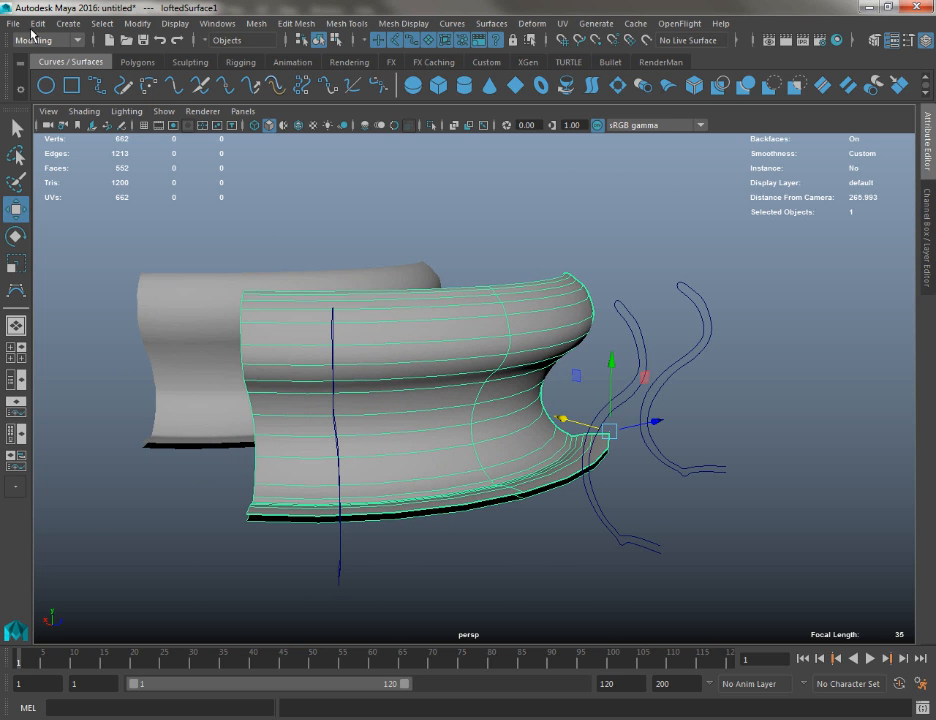
pyautogui.click(74, 24)
pyautogui.moveTo(116, 26)
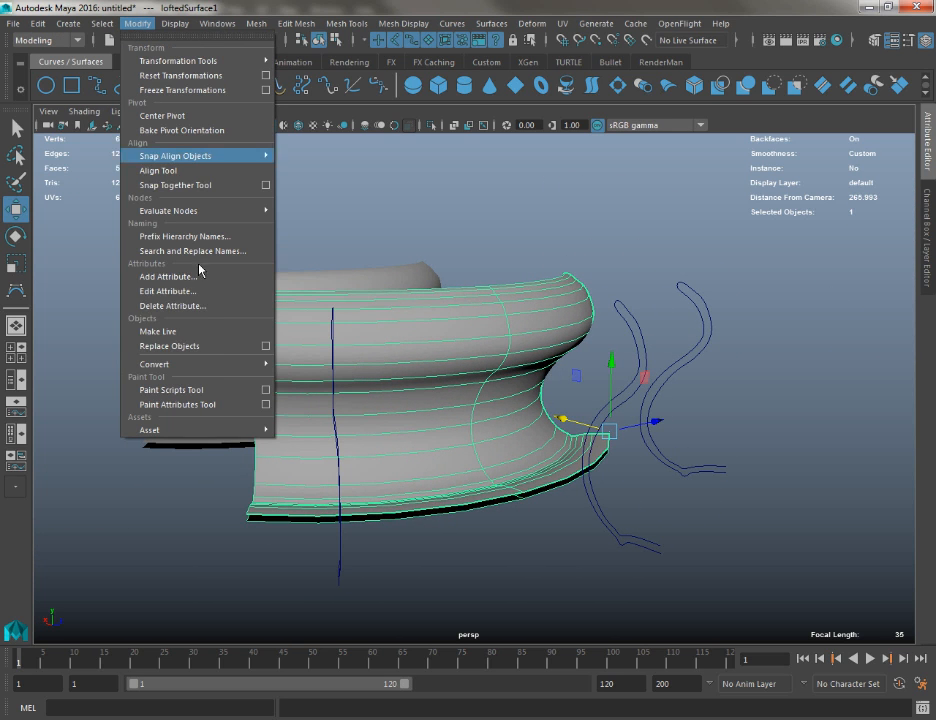
pyautogui.moveTo(236, 365)
pyautogui.click(460, 398)
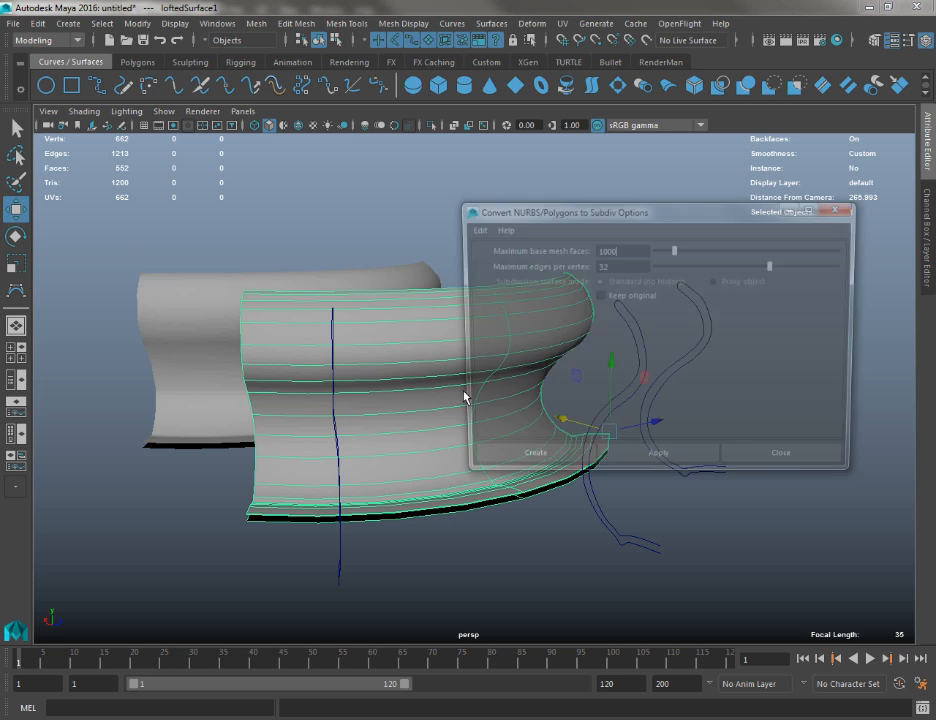
pyautogui.click(658, 466)
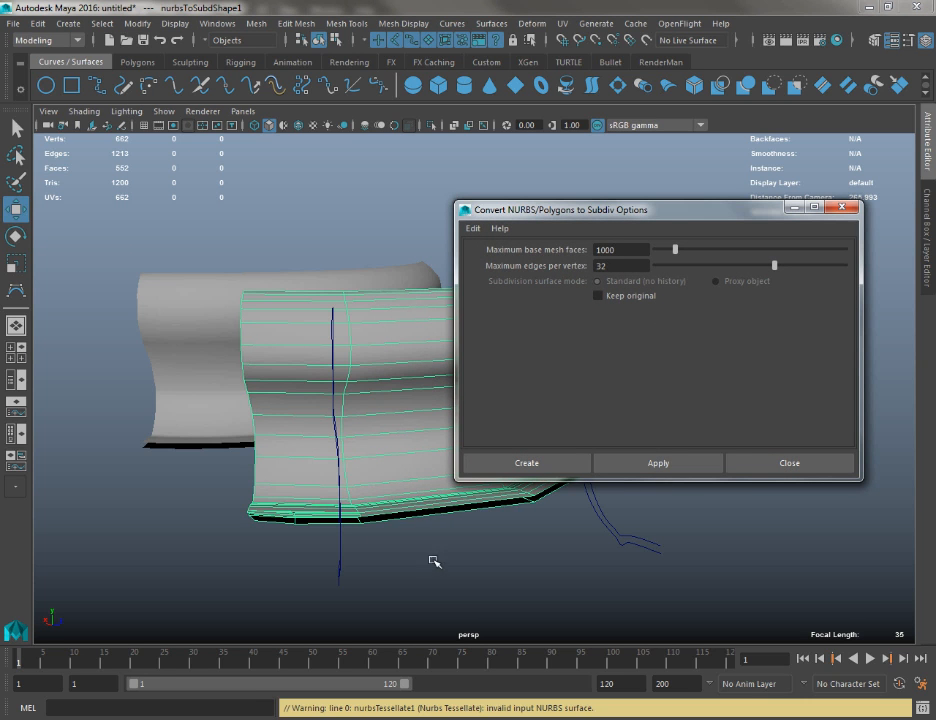
pyautogui.keyDown('alt'); pyautogui.moveTo(432, 559); pyautogui.dragTo(820, 450); pyautogui.keyUp('alt')
pyautogui.click(818, 460)
# Examine the faceted subdivision surface and undo its conversion from NURBS
pyautogui.click(506, 405)
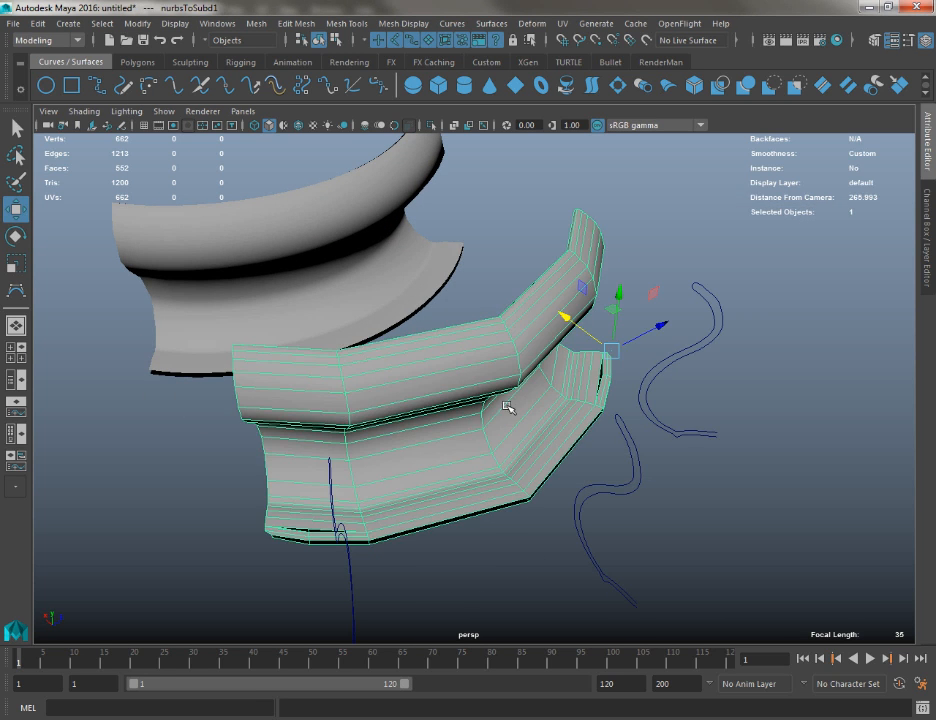
pyautogui.keyDown('alt'); pyautogui.moveTo(638, 338); pyautogui.dragTo(376, 432); pyautogui.keyUp('alt')
pyautogui.hotkey('ctrl', 'z')
pyautogui.hotkey('ctrl', 'z')
pyautogui.hotkey('ctrl', 'z')
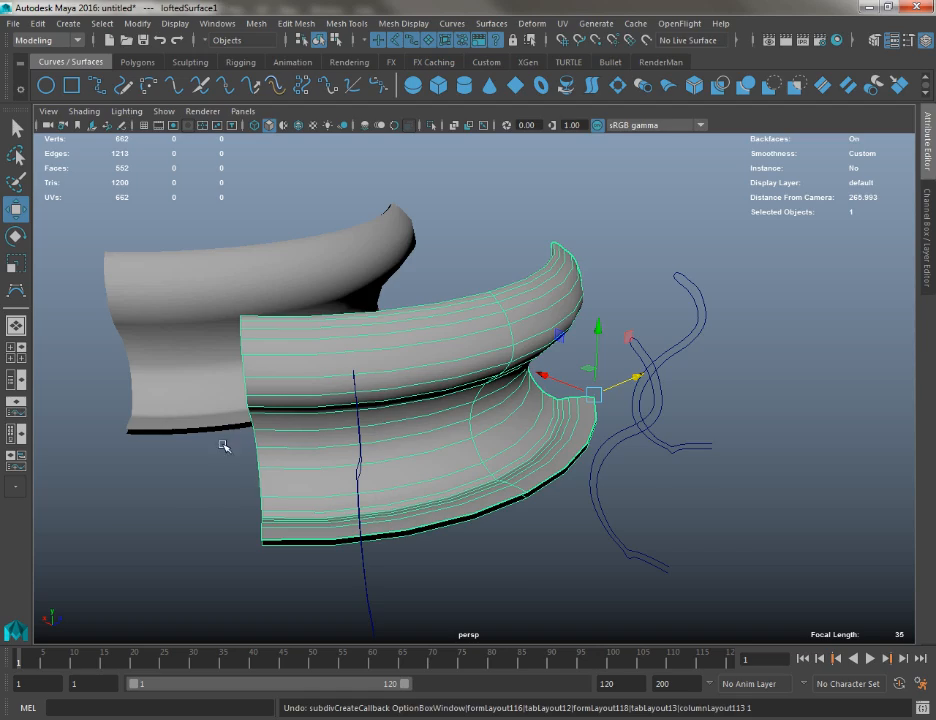
# Select the converted polygon mesh and open its UV layout in the UV Editor
pyautogui.keyDown('alt'); pyautogui.moveTo(224, 445); pyautogui.dragTo(491, 335); pyautogui.keyUp('alt')
pyautogui.click(121, 380)
pyautogui.keyDown('alt'); pyautogui.moveTo(491, 335); pyautogui.dragTo(610, 399, button='middle'); pyautogui.keyUp('alt')
pyautogui.keyDown('alt'); pyautogui.moveTo(610, 399); pyautogui.dragTo(640, 425, button='right'); pyautogui.keyUp('alt')
pyautogui.keyDown('alt'); pyautogui.moveTo(640, 425); pyautogui.dragTo(539, 393); pyautogui.keyUp('alt')
pyautogui.keyDown('alt'); pyautogui.moveTo(539, 393); pyautogui.dragTo(533, 98, button='right'); pyautogui.keyUp('alt')
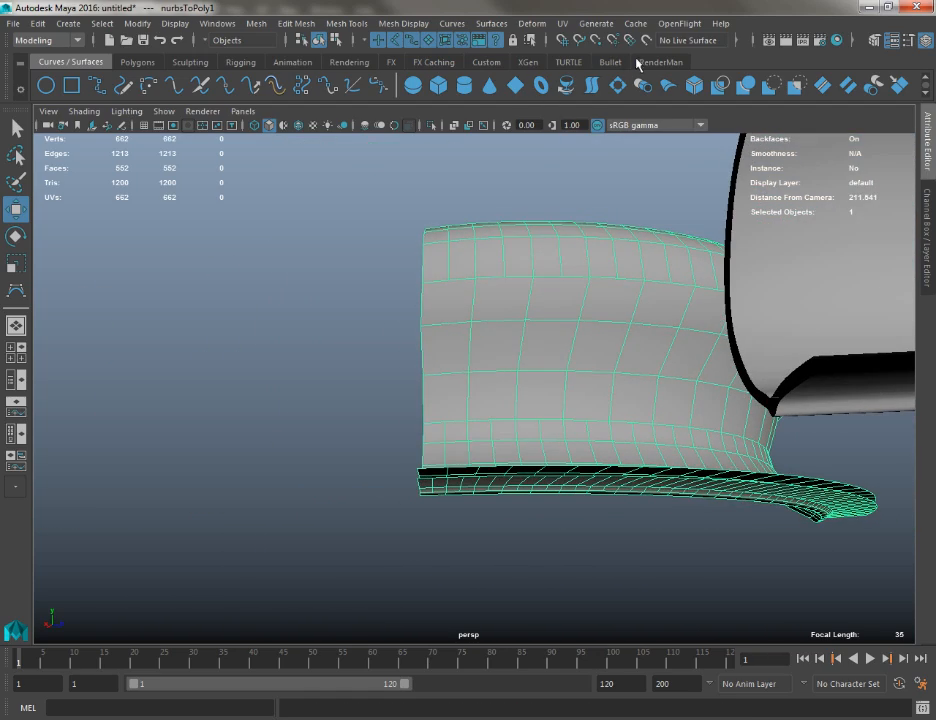
pyautogui.click(138, 62)
pyautogui.click(780, 86)
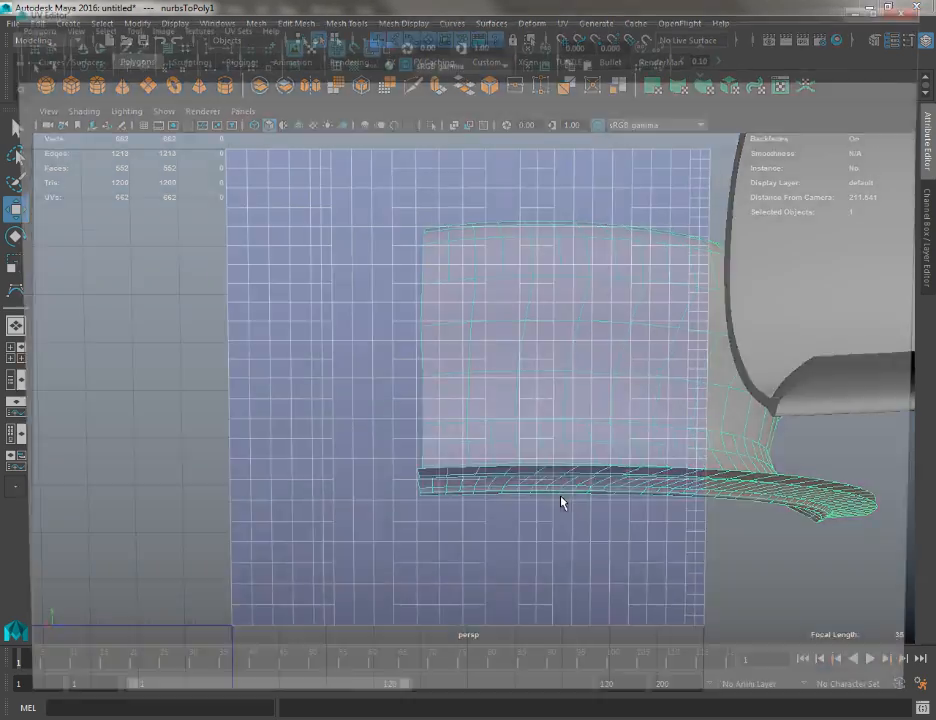
# Shrink the UV Editor window and position it so both the UV layout and the 3D surfaces are visible
pyautogui.scroll(-2, 455, 430)
pyautogui.moveTo(558, 6); pyautogui.dragTo(267, 109)
pyautogui.keyDown('alt'); pyautogui.moveTo(643, 243); pyautogui.dragTo(727, 283, button='middle'); pyautogui.keyUp('alt')
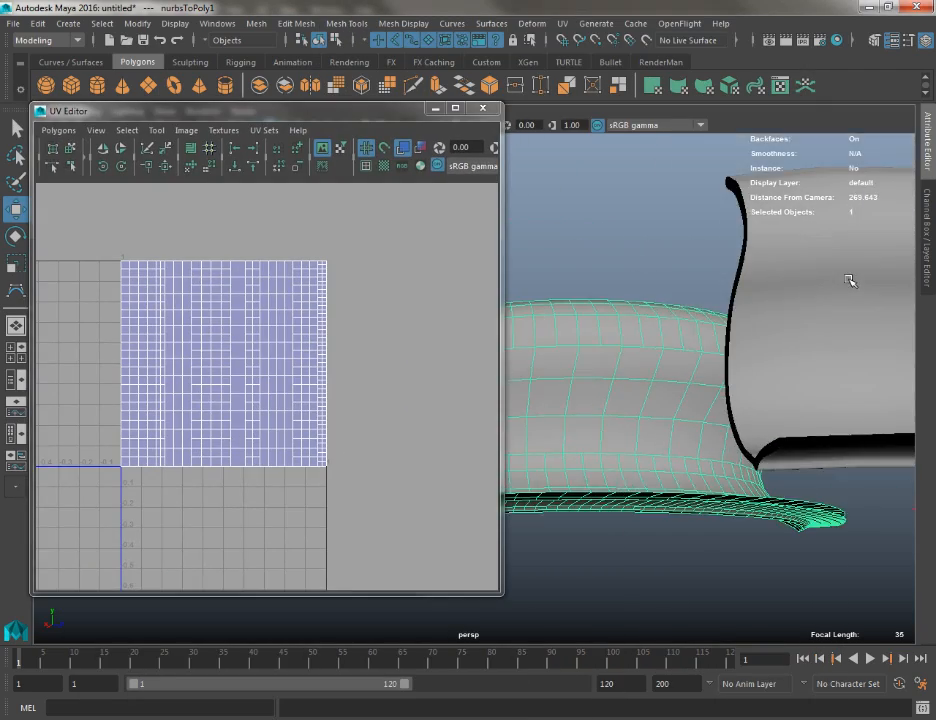
# Select the lofted NURBS surface and examine its UV layout and surface components
pyautogui.click(850, 280)
pyautogui.keyDown('alt'); pyautogui.moveTo(850, 280); pyautogui.dragTo(587, 267, button='middle'); pyautogui.keyUp('alt')
pyautogui.keyDown('alt'); pyautogui.moveTo(587, 267); pyautogui.dragTo(600, 335); pyautogui.keyUp('alt')
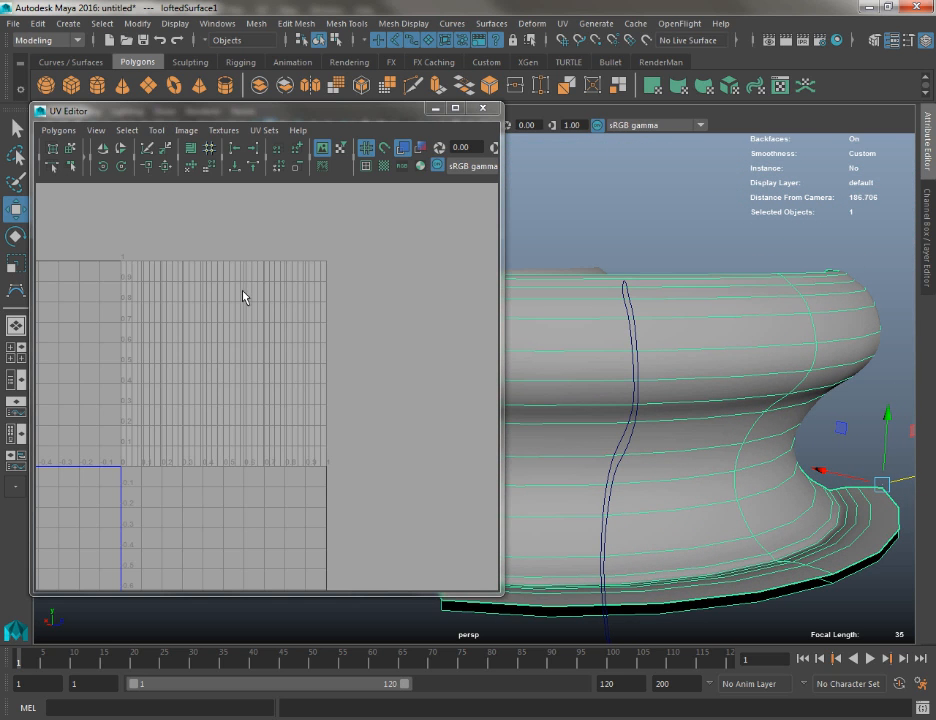
pyautogui.moveTo(243, 292); pyautogui.dragTo(248, 362, button='right')
pyautogui.moveTo(276, 297); pyautogui.dragTo(285, 293, button='right')
pyautogui.moveTo(414, 247); pyautogui.dragTo(77, 600)
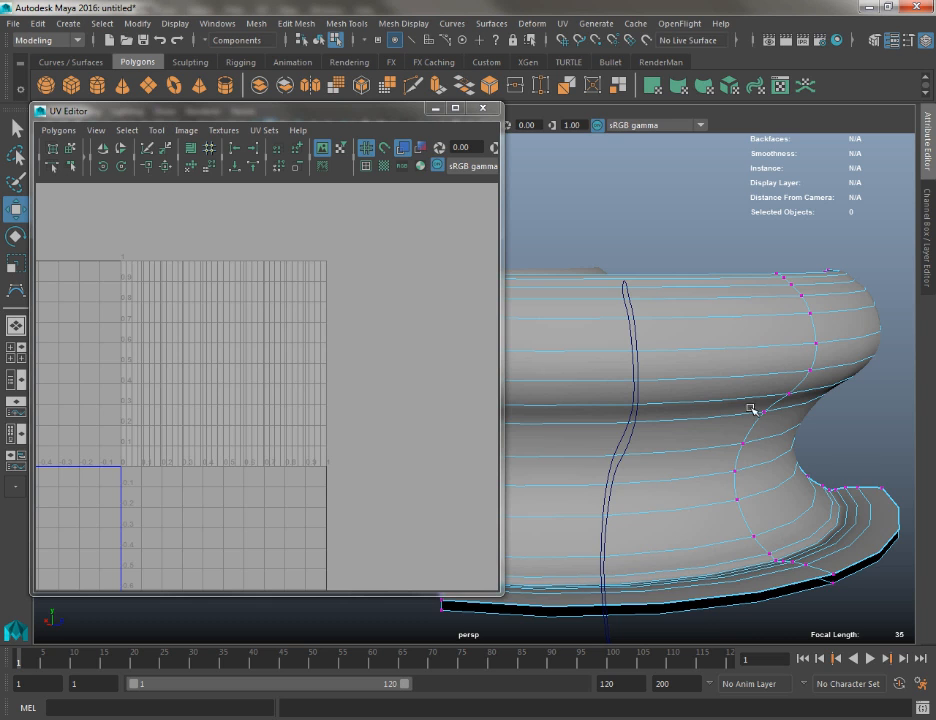
pyautogui.keyDown('alt'); pyautogui.moveTo(752, 409); pyautogui.dragTo(733, 397); pyautogui.keyUp('alt')
pyautogui.press('q')
pyautogui.keyDown('alt'); pyautogui.moveTo(733, 397); pyautogui.dragTo(725, 309, button='right'); pyautogui.keyUp('alt')
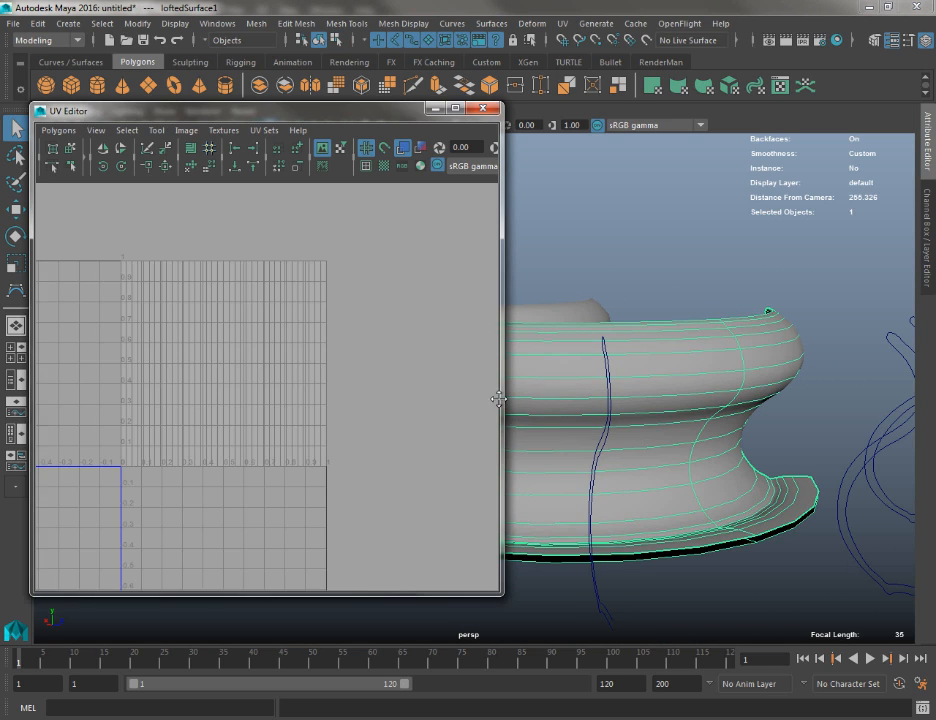
# Reselect the converted polygon mesh and centre its UV layout in the UV Editor
pyautogui.keyDown('alt'); pyautogui.moveTo(498, 399); pyautogui.dragTo(752, 402, button='middle'); pyautogui.keyUp('alt')
pyautogui.keyDown('alt'); pyautogui.moveTo(530, 375); pyautogui.dragTo(731, 386, button='middle'); pyautogui.keyUp('alt')
pyautogui.click(730, 387)
pyautogui.keyDown('alt'); pyautogui.moveTo(723, 391); pyautogui.dragTo(780, 391, button='right'); pyautogui.keyUp('alt')
pyautogui.keyDown('alt'); pyautogui.moveTo(596, 388); pyautogui.dragTo(531, 388, button='middle'); pyautogui.keyUp('alt')
pyautogui.click(769, 382)
pyautogui.click(573, 371)
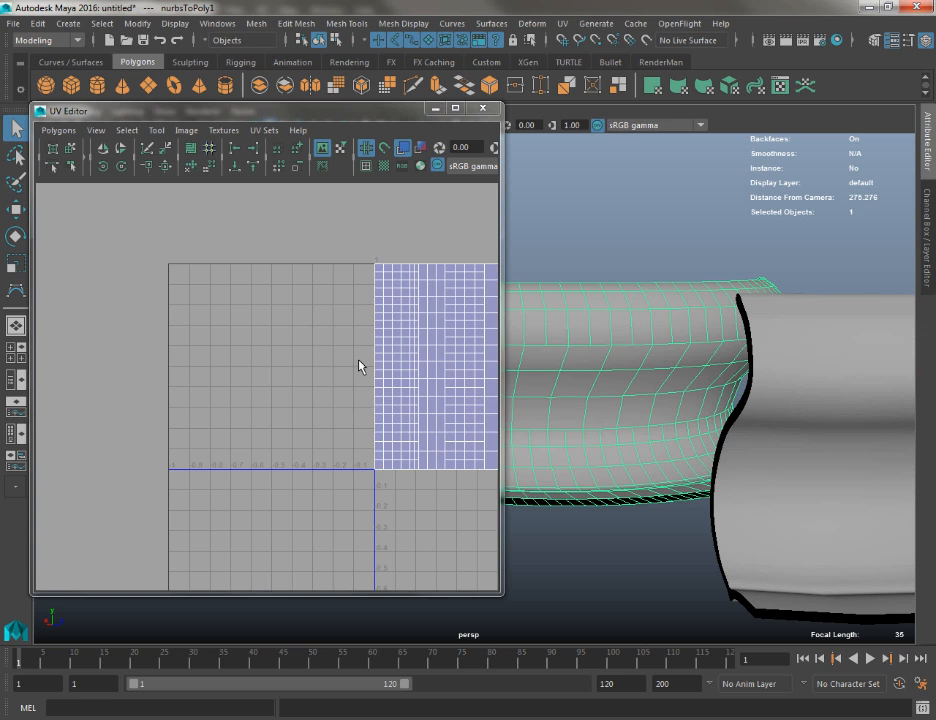
pyautogui.keyDown('alt'); pyautogui.moveTo(359, 366); pyautogui.dragTo(221, 343, button='middle'); pyautogui.keyUp('alt')
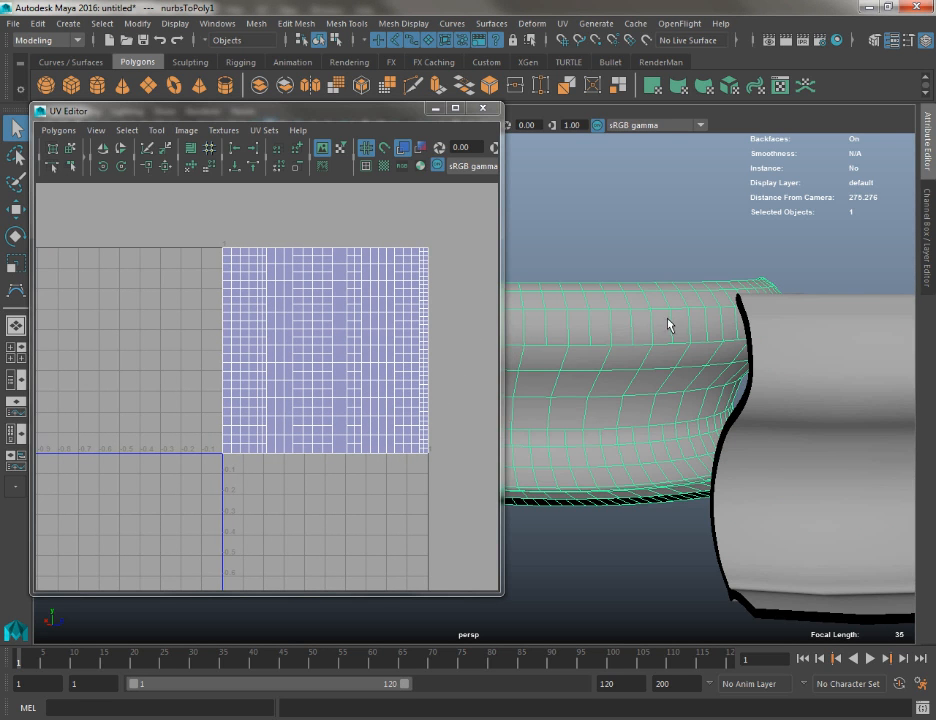
# Delete the narrow face loop joining the polygon mesh's two walls and the entire adjoining wall
pyautogui.moveTo(671, 324)
pyautogui.keyDown('alt'); pyautogui.mouseDown()
pyautogui.moveTo(786, 318)
pyautogui.moveTo(786, 387)
pyautogui.moveTo(665, 323)
pyautogui.mouseUp(); pyautogui.keyUp('alt')
pyautogui.moveTo(665, 323); pyautogui.dragTo(664, 278, button='right')
pyautogui.click(623, 278)
pyautogui.keyDown('alt'); pyautogui.moveTo(606, 292); pyautogui.dragTo(642, 320); pyautogui.keyUp('alt')
pyautogui.click(680, 308)
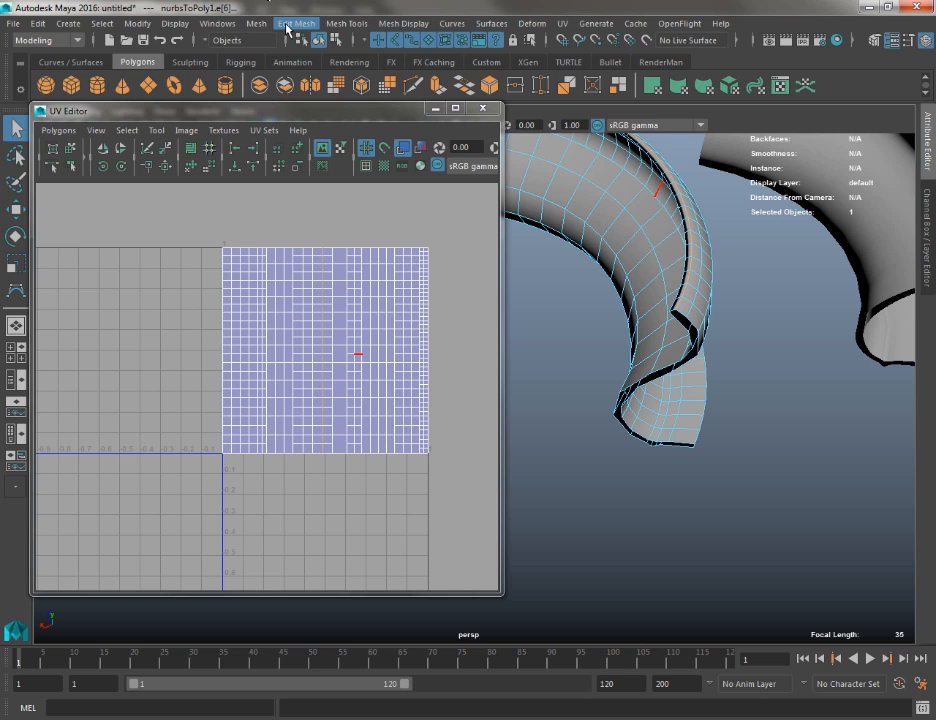
pyautogui.moveTo(676, 204); pyautogui.dragTo(681, 235, button='right')
pyautogui.click(686, 239)
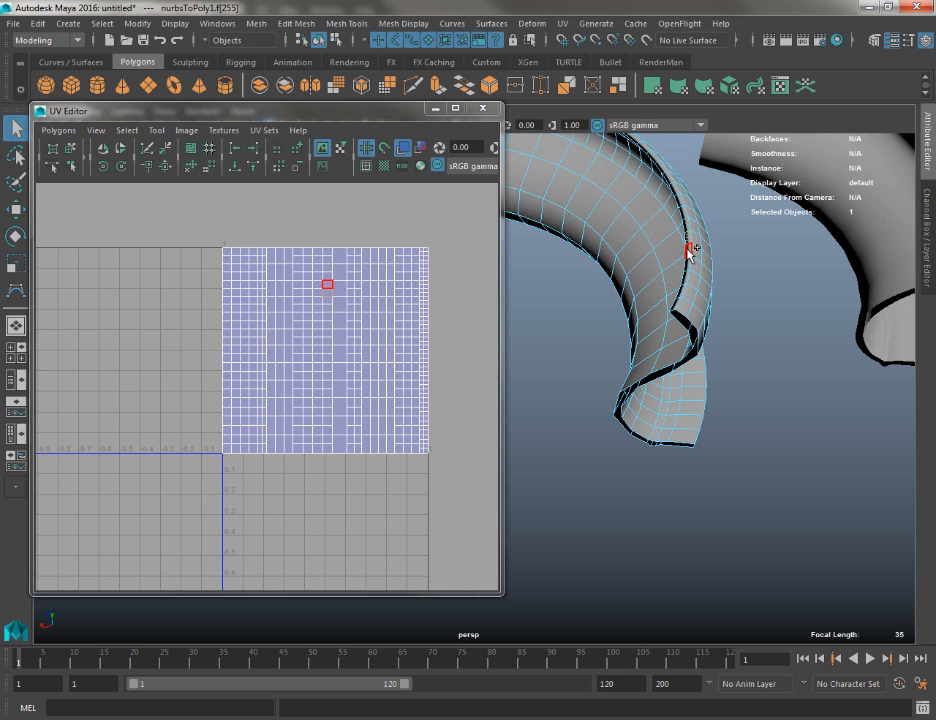
pyautogui.keyDown('shift'); pyautogui.doubleClick(687, 247); pyautogui.keyUp('shift')
pyautogui.press('Delete')
pyautogui.doubleClick(643, 250)
pyautogui.press('Delete')
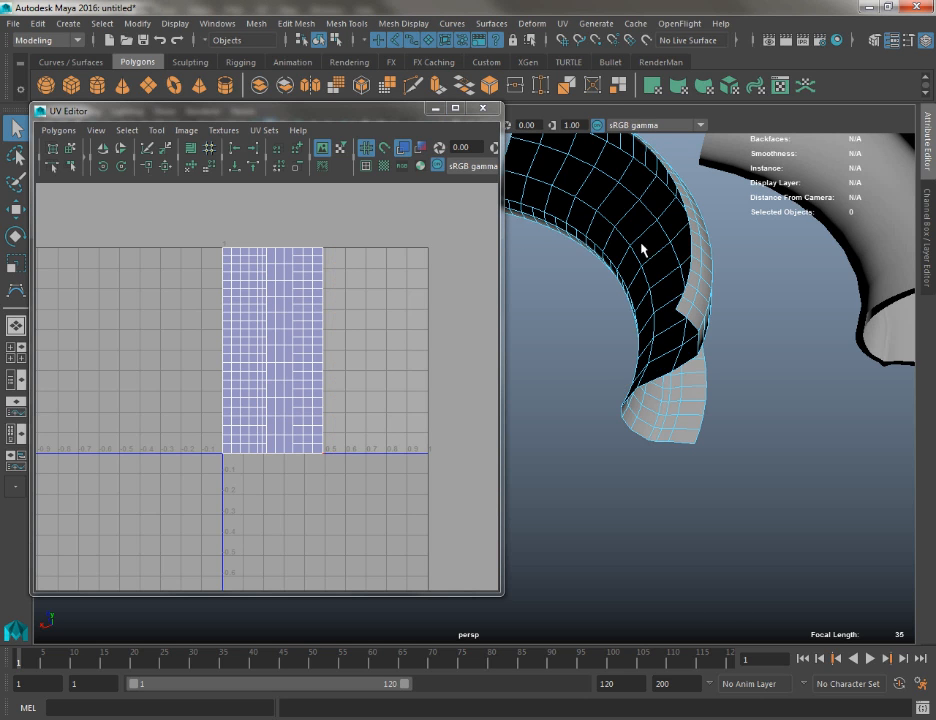
# Compare the remaining wall's faces with their UVs by selecting faces, and return to selecting the whole mesh
pyautogui.moveTo(294, 311); pyautogui.dragTo(296, 331, button='right')
pyautogui.doubleClick(296, 331)
pyautogui.keyDown('alt'); pyautogui.moveTo(636, 266); pyautogui.dragTo(493, 201); pyautogui.keyUp('alt')
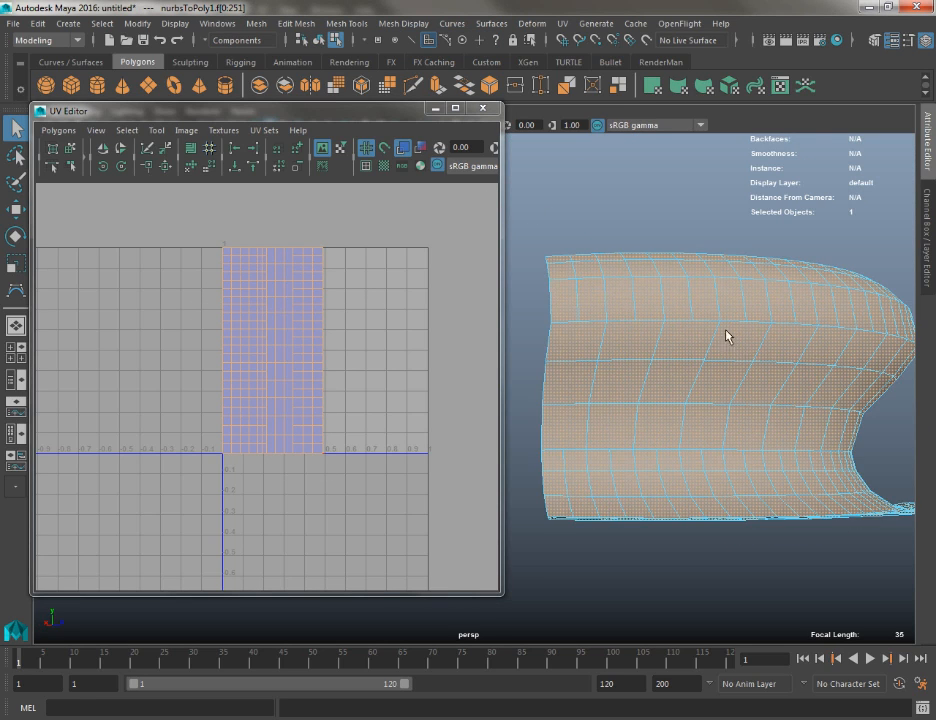
pyautogui.keyDown('alt'); pyautogui.moveTo(727, 336); pyautogui.dragTo(768, 361); pyautogui.keyUp('alt')
pyautogui.keyDown('alt'); pyautogui.moveTo(608, 391); pyautogui.dragTo(598, 316); pyautogui.keyUp('alt')
pyautogui.moveTo(626, 312); pyautogui.dragTo(700, 290, button='right')
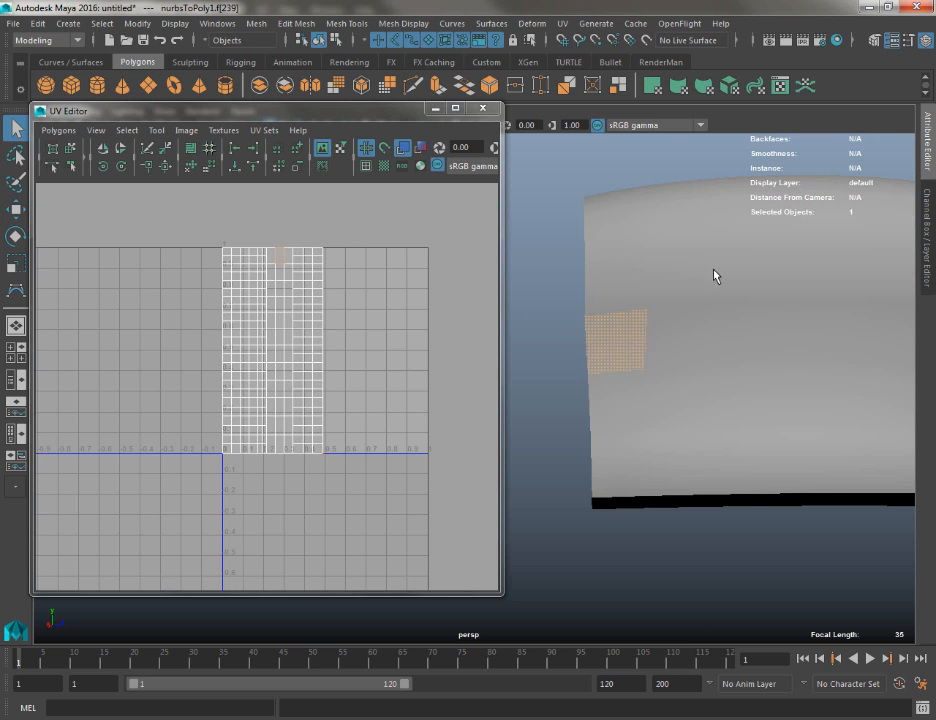
pyautogui.click(714, 276)
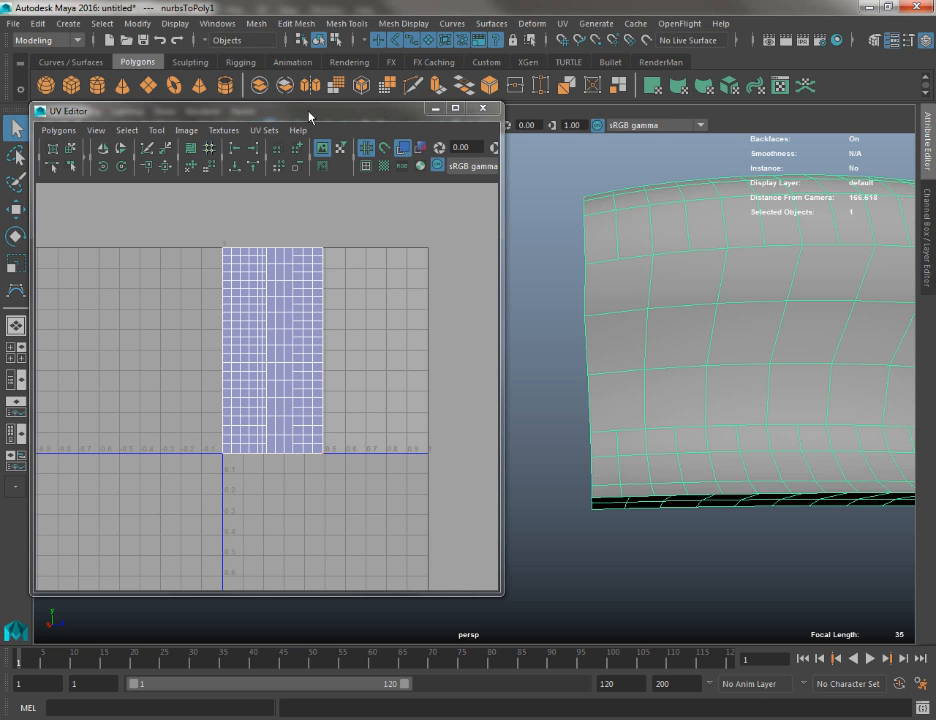
# Cut three new vertical edges with the Multi-Cut tool across the wide middle faces near the mesh's end
pyautogui.click(415, 88)
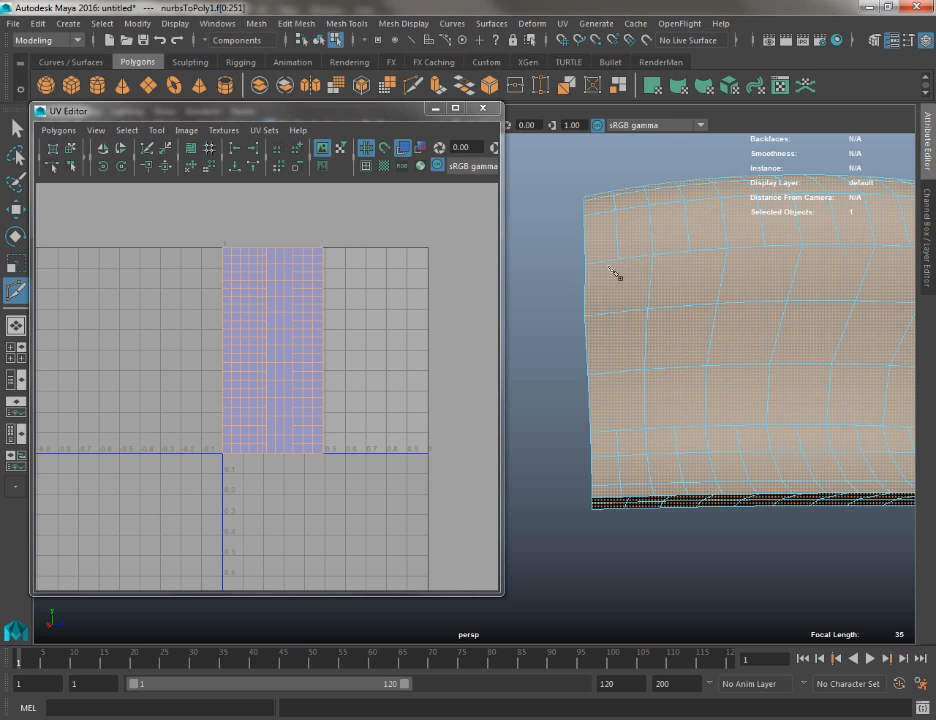
pyautogui.click(620, 431)
pyautogui.rightClick(523, 463)
pyautogui.click(649, 310)
pyautogui.rightClick(727, 249)
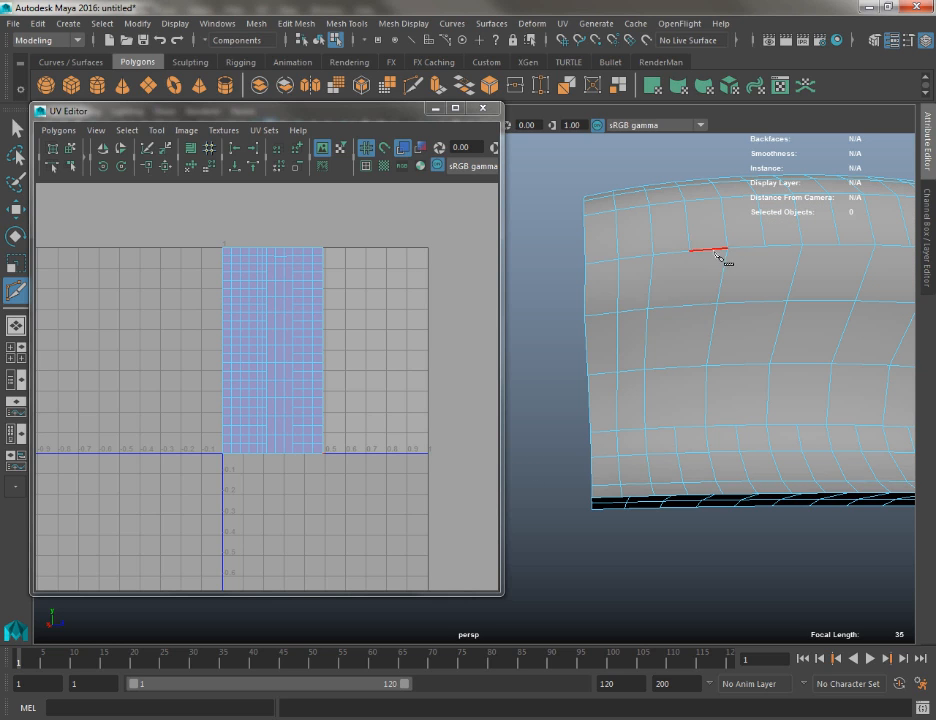
pyautogui.click(677, 429)
pyautogui.rightClick(600, 432)
pyautogui.click(746, 427)
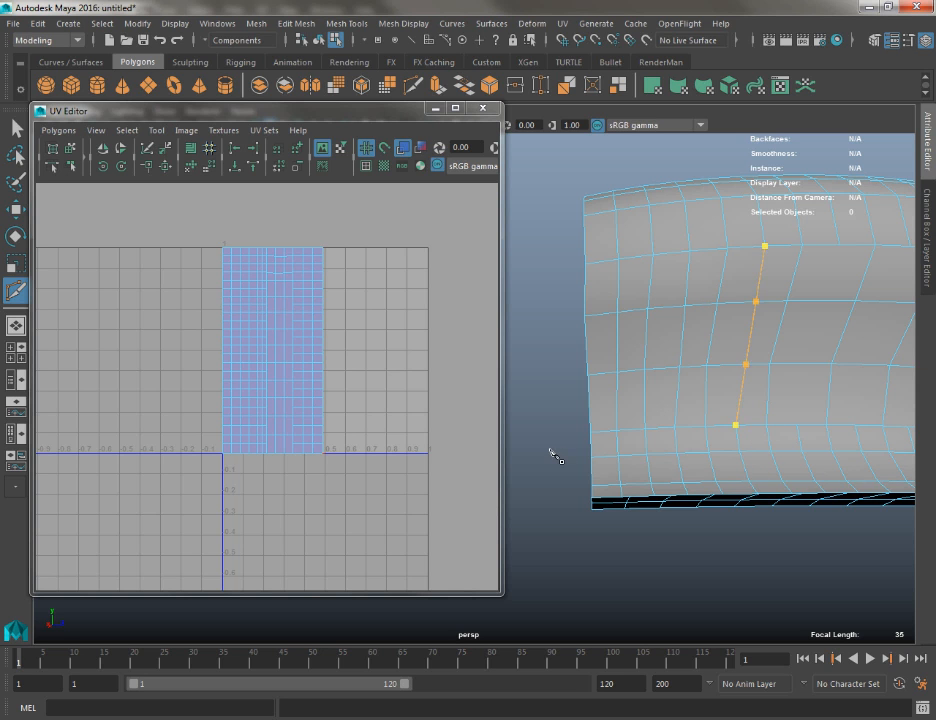
# Inspect the cut polygon mesh beside the NURBS surface and close the UV Editor
pyautogui.keyDown('alt'); pyautogui.moveTo(620, 362); pyautogui.dragTo(735, 384); pyautogui.keyUp('alt')
pyautogui.keyDown('alt'); pyautogui.moveTo(735, 384); pyautogui.dragTo(638, 328, button='right'); pyautogui.keyUp('alt')
pyautogui.keyDown('alt'); pyautogui.moveTo(638, 328); pyautogui.dragTo(642, 334); pyautogui.keyUp('alt')
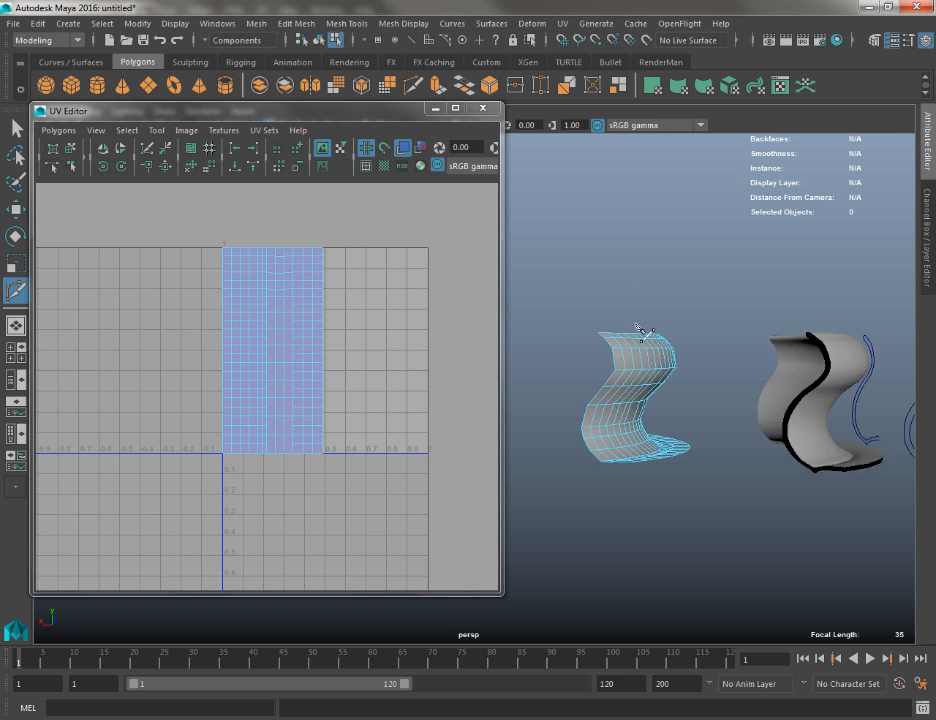
pyautogui.keyDown('alt'); pyautogui.moveTo(642, 334); pyautogui.dragTo(728, 378, button='right'); pyautogui.keyUp('alt')
pyautogui.keyDown('alt'); pyautogui.moveTo(728, 378); pyautogui.dragTo(772, 397); pyautogui.keyUp('alt')
pyautogui.click(483, 109)
# Leave the Multi-Cut tool and select the lofted NURBS surface to view it with its profile curves
pyautogui.keyDown('alt'); pyautogui.moveTo(510, 258); pyautogui.dragTo(447, 355); pyautogui.keyUp('alt')
pyautogui.moveTo(378, 378)
pyautogui.keyDown('alt'); pyautogui.mouseDown()
pyautogui.moveTo(480, 388)
pyautogui.moveTo(476, 406)
pyautogui.moveTo(470, 400)
pyautogui.mouseUp(); pyautogui.keyUp('alt')
pyautogui.press('q')
pyautogui.moveTo(428, 340); pyautogui.dragTo(470, 312, button='right')
pyautogui.click(565, 310)
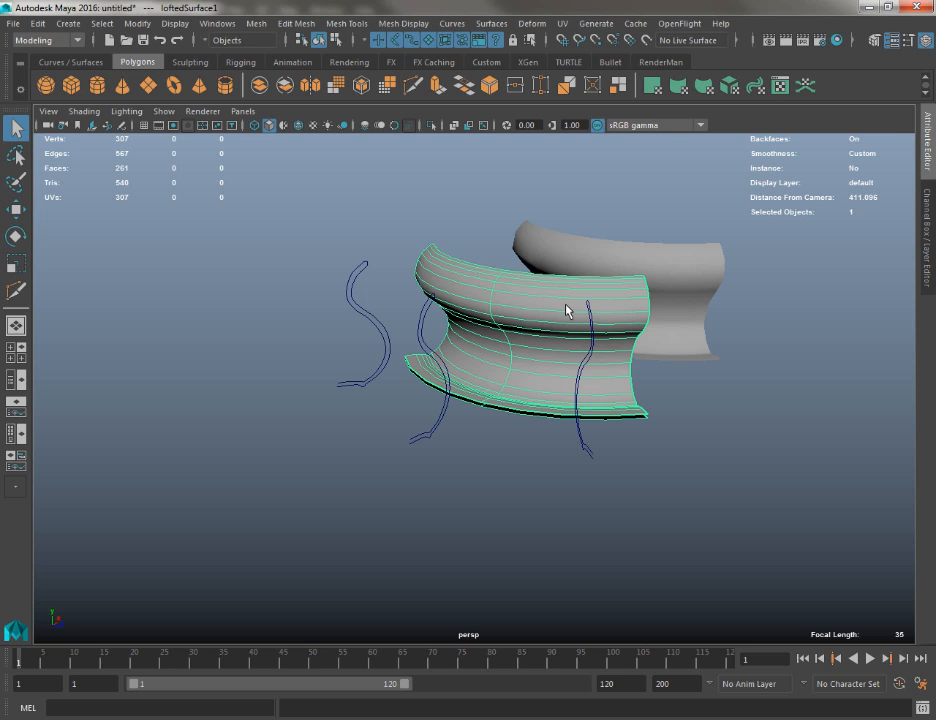
pyautogui.keyDown('alt'); pyautogui.moveTo(565, 310); pyautogui.dragTo(418, 336); pyautogui.keyUp('alt')
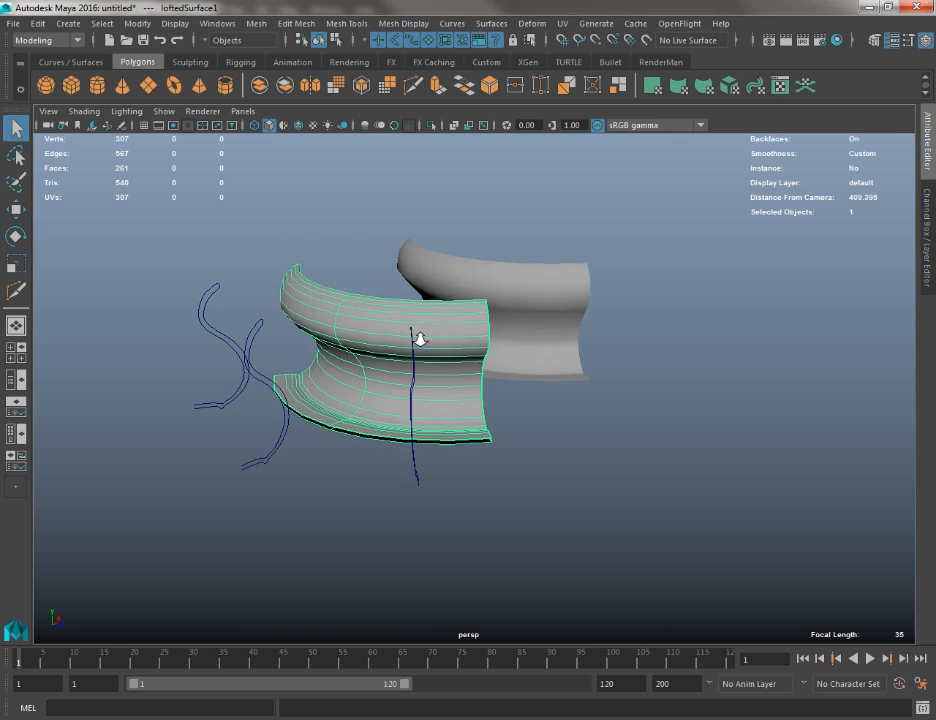
pyautogui.keyDown('alt'); pyautogui.moveTo(418, 336); pyautogui.dragTo(406, 410, button='right'); pyautogui.keyUp('alt')
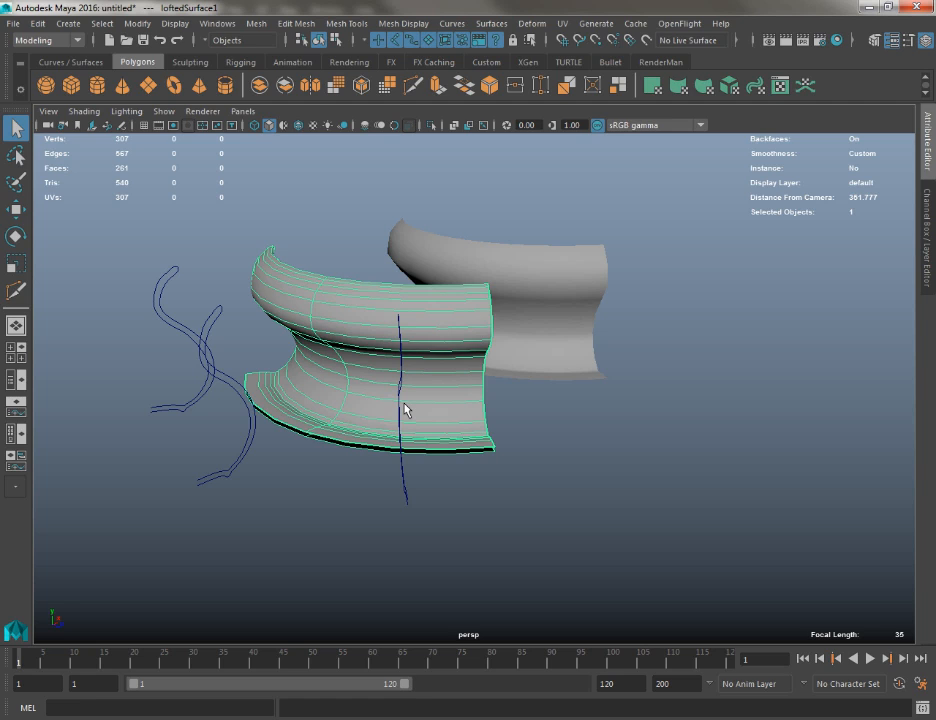